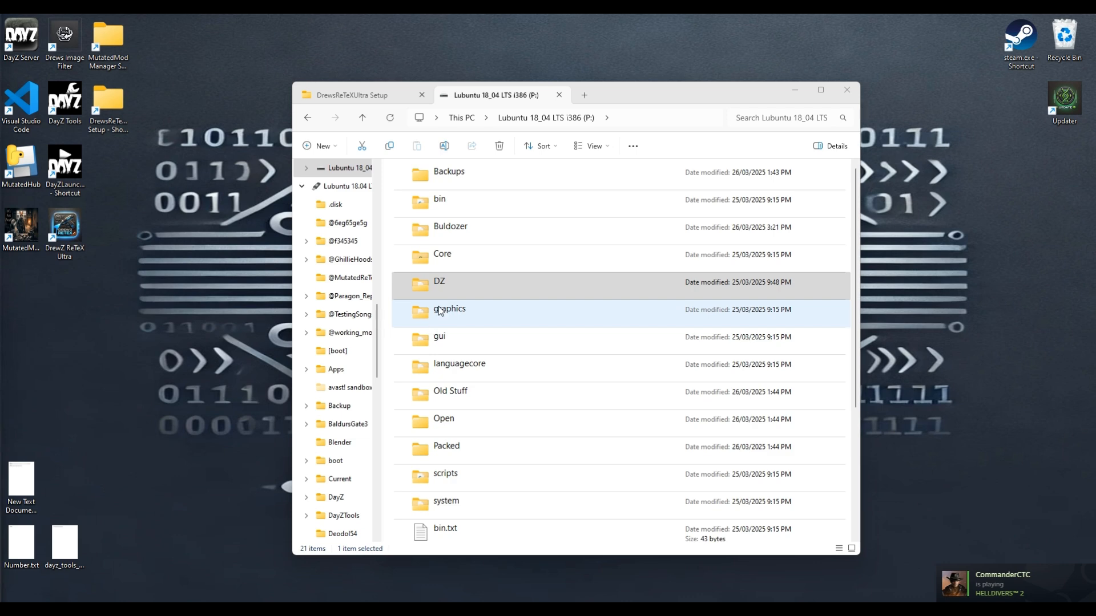
Open the config.cpp file from the DZ\characters\belts folder on the P: drive in the code editor
{"action": "left_click", "coordinate": [455, 278]}
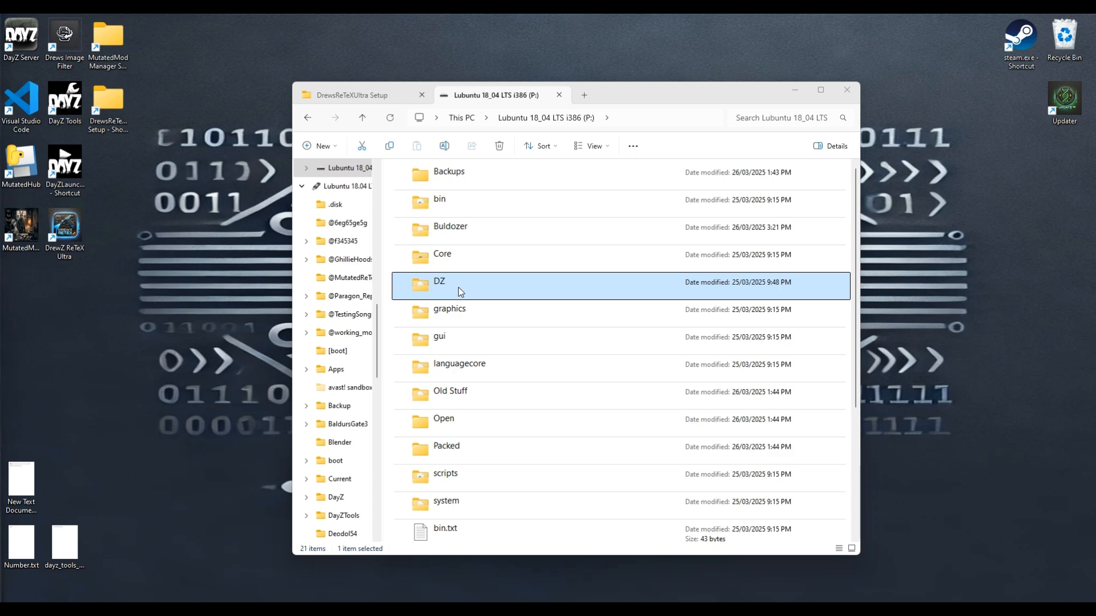
{"action": "double_click", "coordinate": [457, 286]}
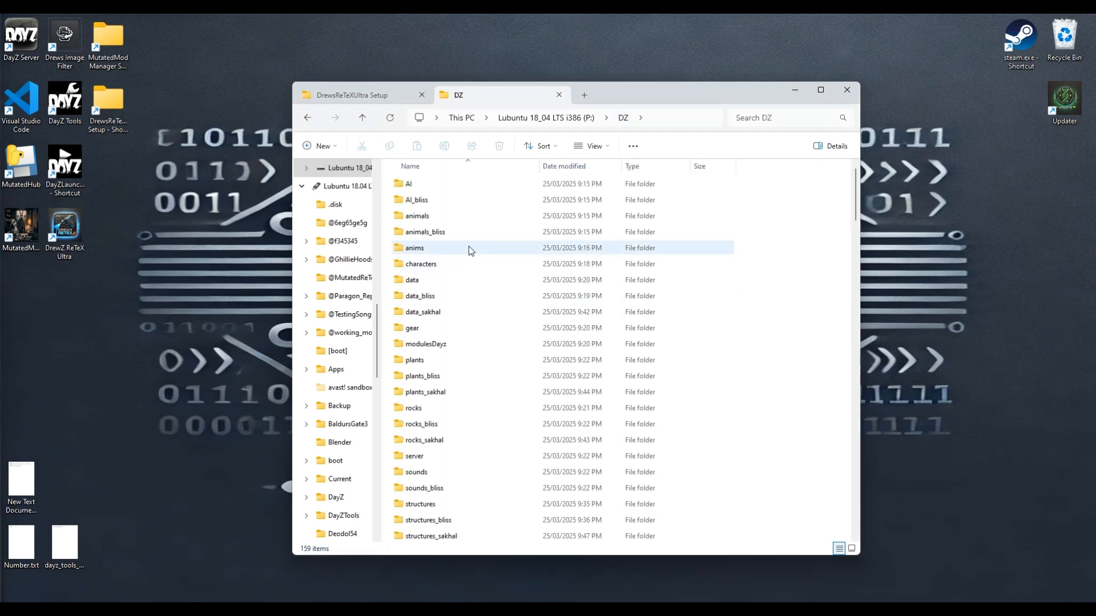
{"action": "double_click", "coordinate": [451, 264]}
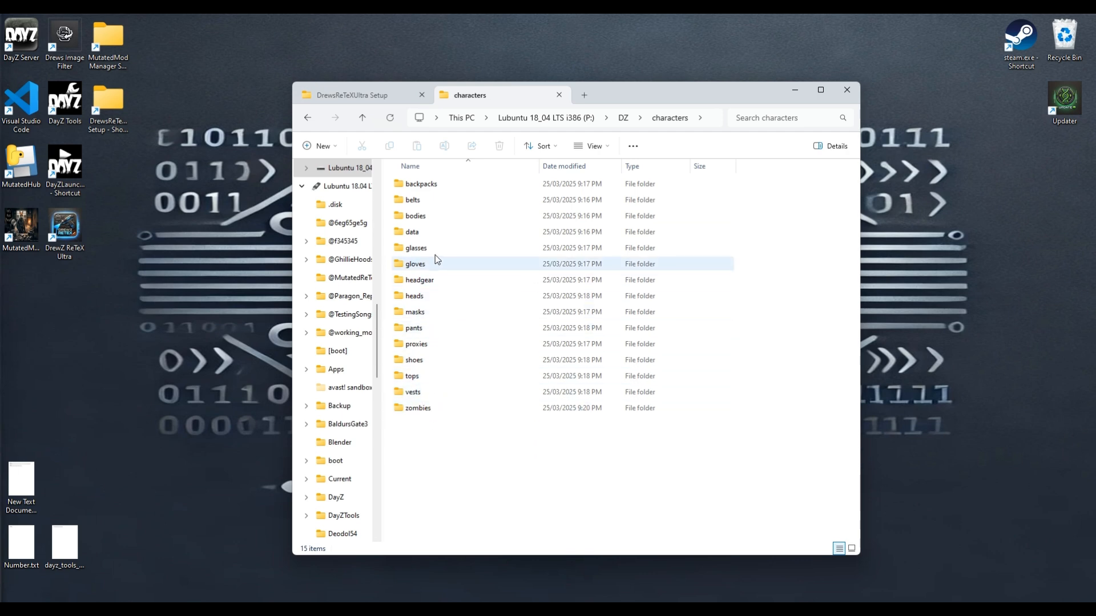
{"action": "double_click", "coordinate": [430, 201]}
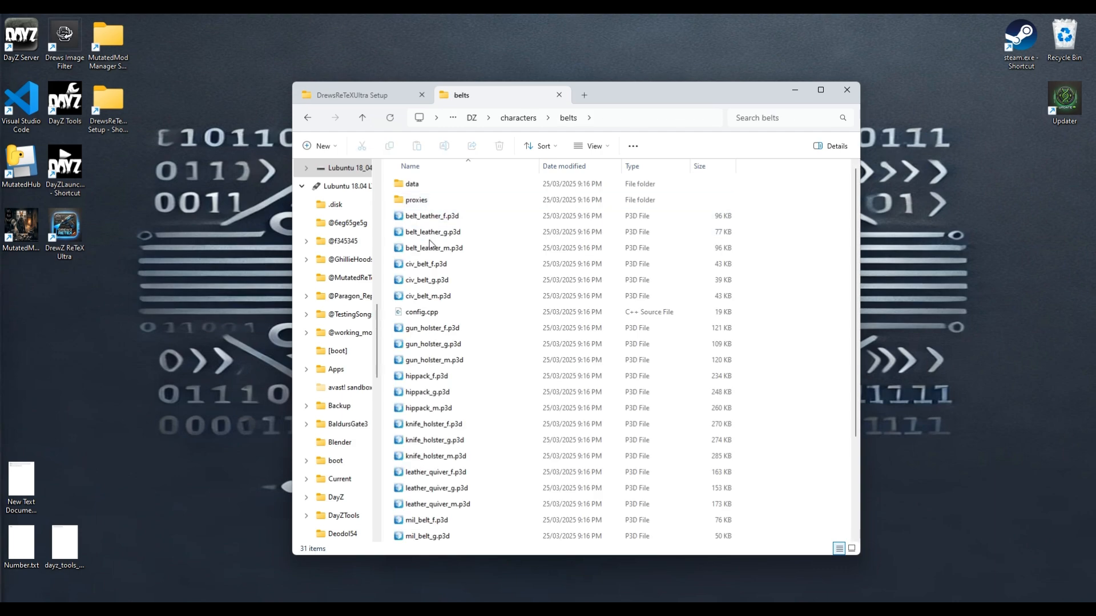
{"action": "double_click", "coordinate": [431, 313]}
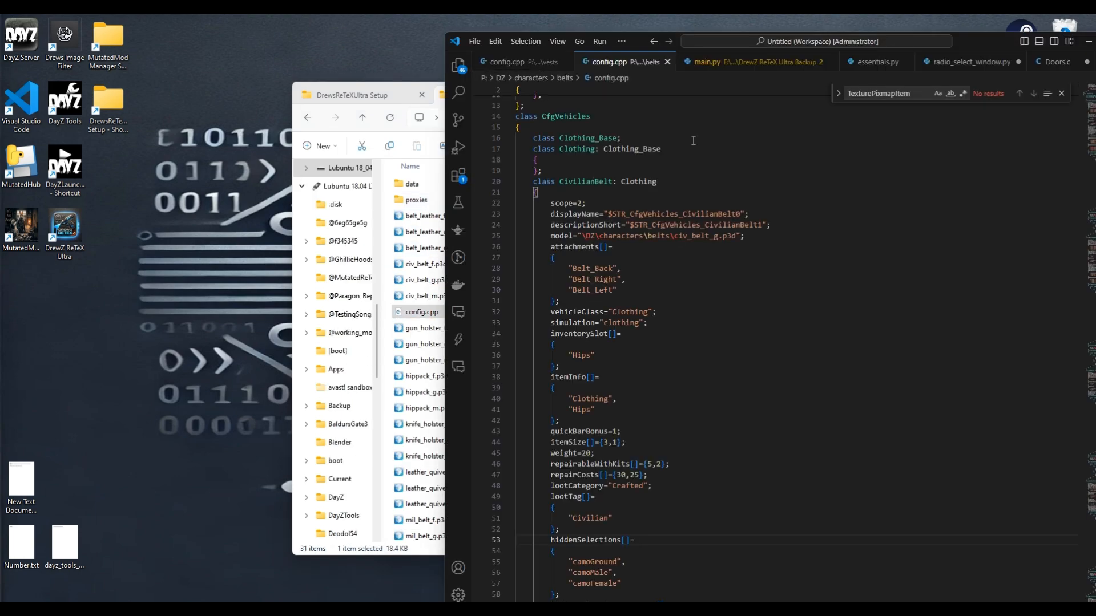
Examine the CivilianBelt class's attachment slots Belt_Back, Belt_Right and Belt_Left in the belts config
{"action": "scroll", "coordinate": [694, 140], "scroll_direction": "down", "scroll_amount": 3}
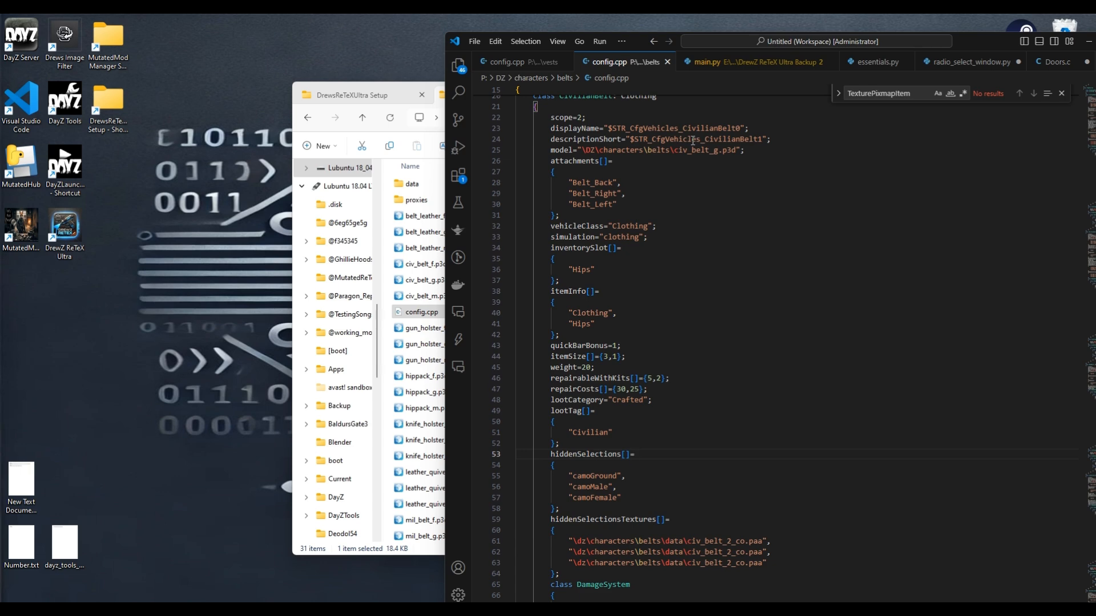
{"action": "scroll", "coordinate": [660, 189], "scroll_direction": "up", "scroll_amount": 2}
{"action": "left_click_drag", "start_coordinate": [550, 218], "coordinate": [639, 272]}
{"action": "double_click", "coordinate": [591, 240]}
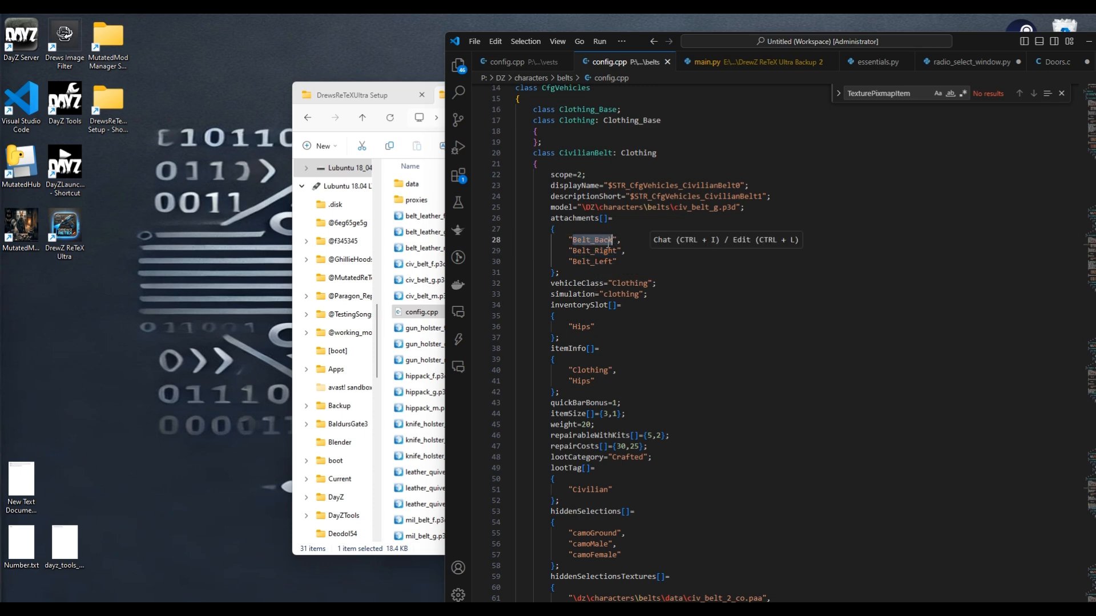
{"action": "double_click", "coordinate": [581, 251]}
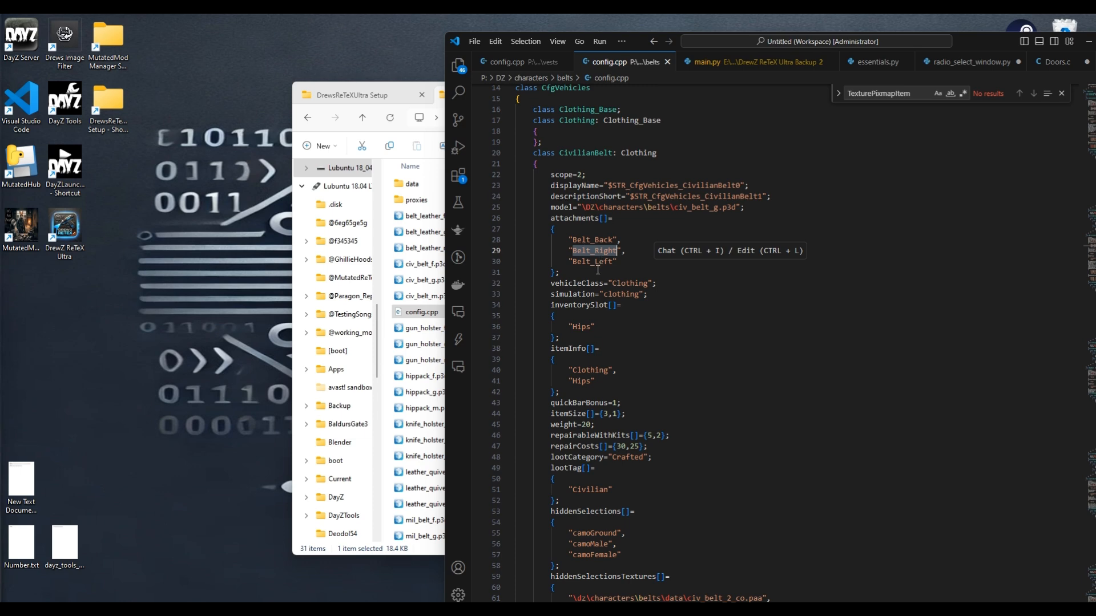
{"action": "left_click", "coordinate": [596, 262]}
{"action": "double_click", "coordinate": [596, 262]}
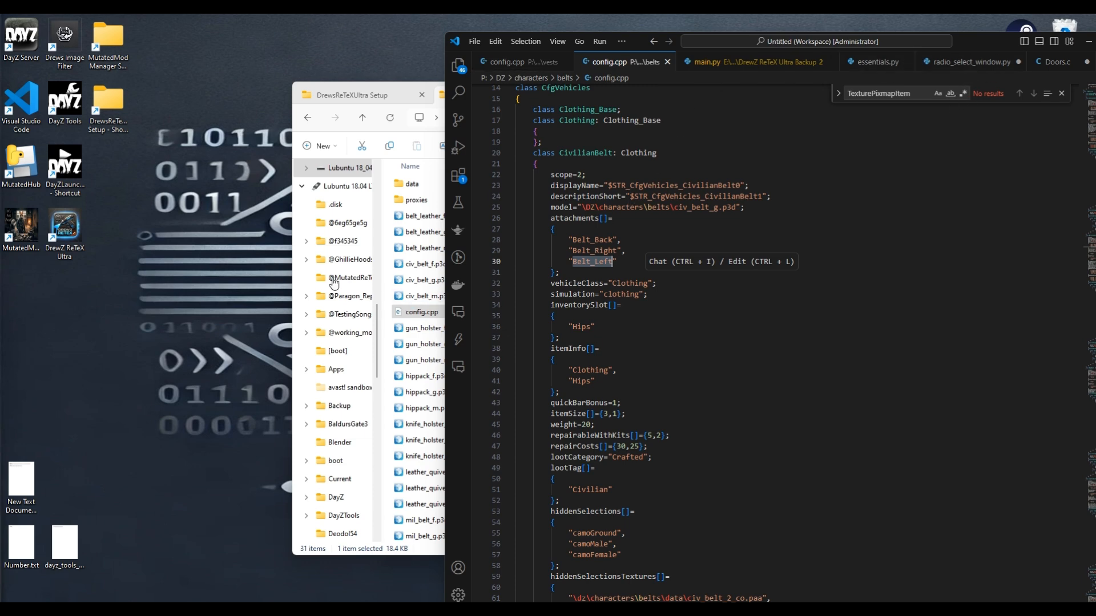
Switch to the vests config.cpp and examine the grenade attachment slots of the PressVest_ColorBase class
{"action": "left_click", "coordinate": [521, 60]}
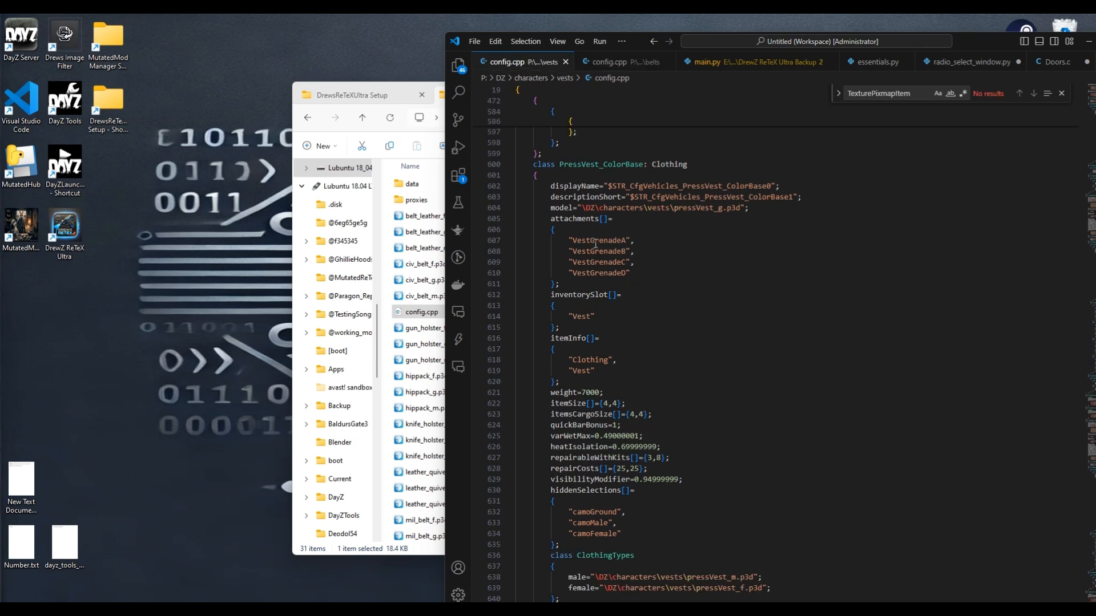
{"action": "scroll", "coordinate": [596, 245], "scroll_direction": "up", "scroll_amount": 10}
{"action": "scroll", "coordinate": [601, 274], "scroll_direction": "down", "scroll_amount": 7}
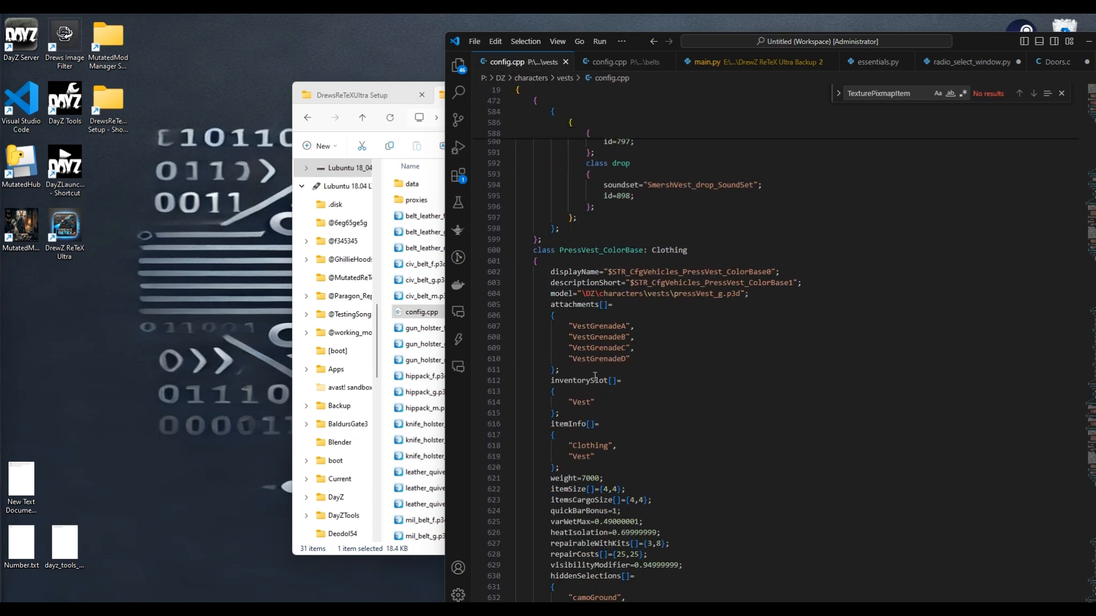
{"action": "left_click", "coordinate": [625, 358]}
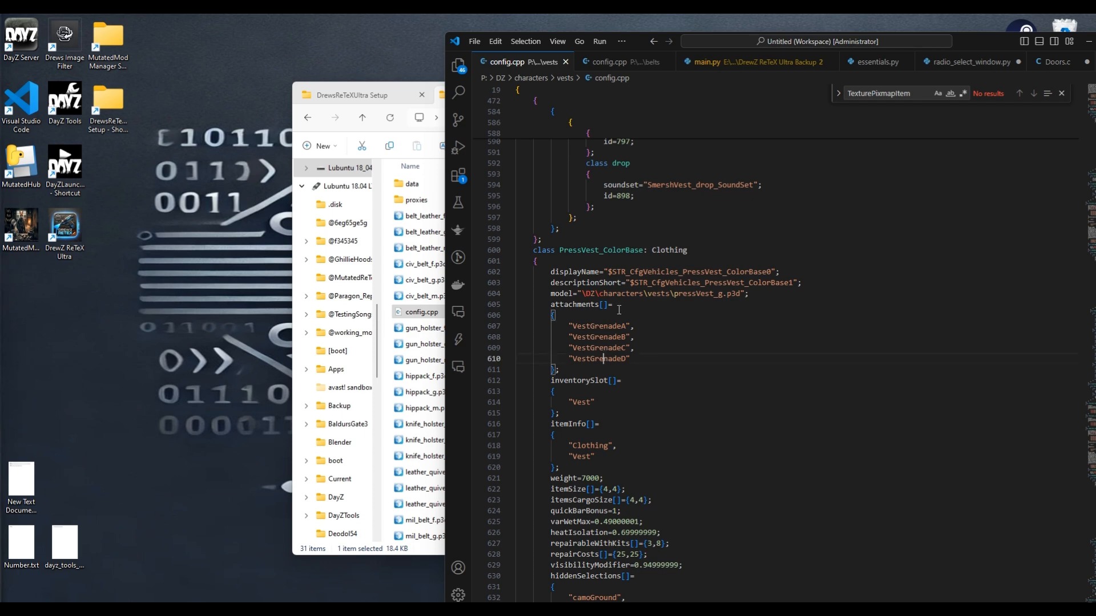
{"action": "left_click", "coordinate": [592, 326]}
{"action": "left_click", "coordinate": [594, 337]}
{"action": "left_click", "coordinate": [595, 347]}
Find the SmershVest class in the vests config and examine its attachments, including the VestBackpack slot
{"action": "scroll", "coordinate": [599, 343], "scroll_direction": "up", "scroll_amount": 20}
{"action": "scroll", "coordinate": [606, 334], "scroll_direction": "up", "scroll_amount": 14}
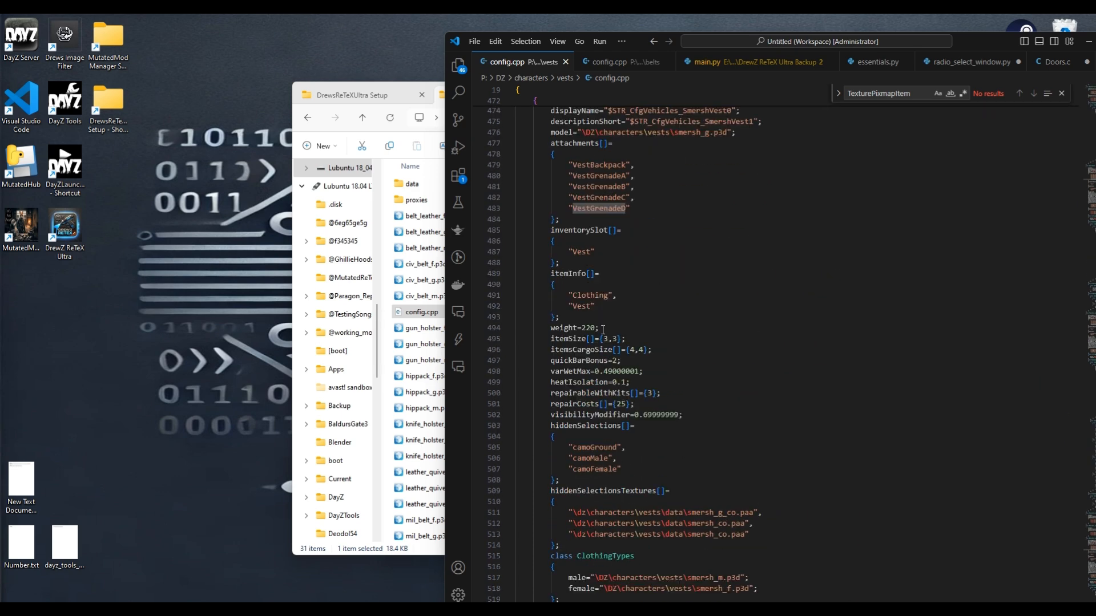
{"action": "left_click", "coordinate": [598, 222]}
{"action": "scroll", "coordinate": [598, 257], "scroll_direction": "up", "scroll_amount": 4}
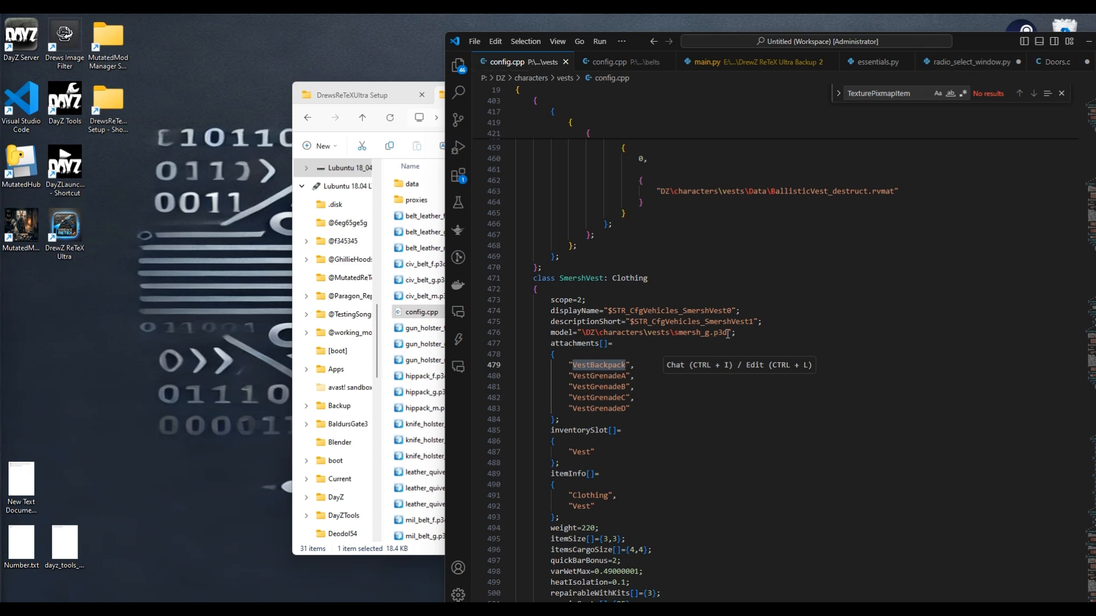
Inspect the SmershVest model path, the camoGround hidden selection and its smersh_g_co.paa texture path, then minimize the code editor
{"action": "left_click", "coordinate": [710, 333]}
{"action": "scroll", "coordinate": [710, 333], "scroll_direction": "down", "scroll_amount": 10}
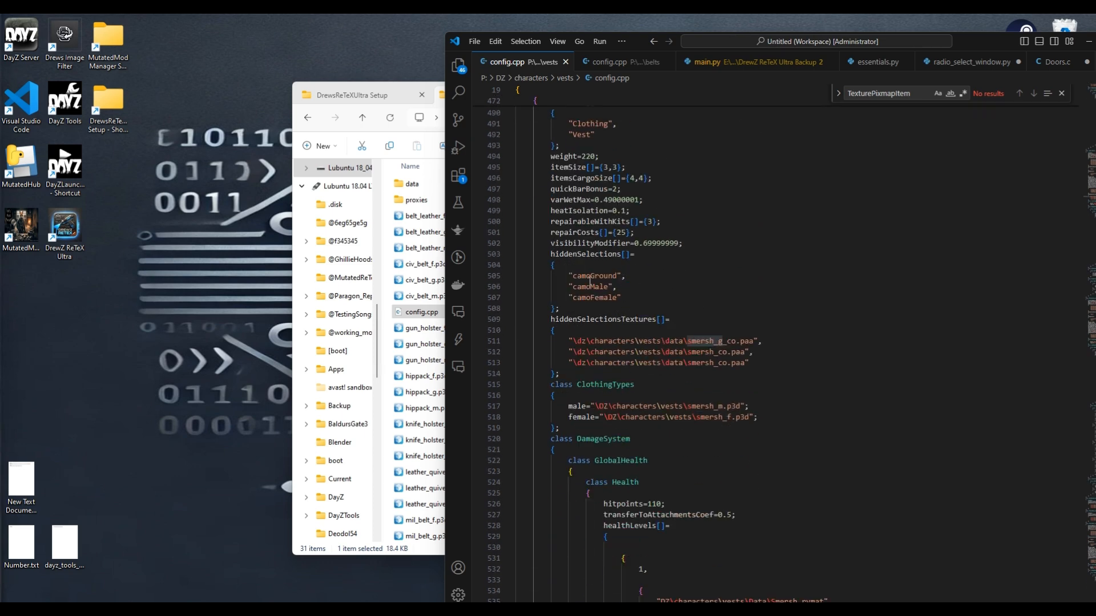
{"action": "double_click", "coordinate": [592, 276]}
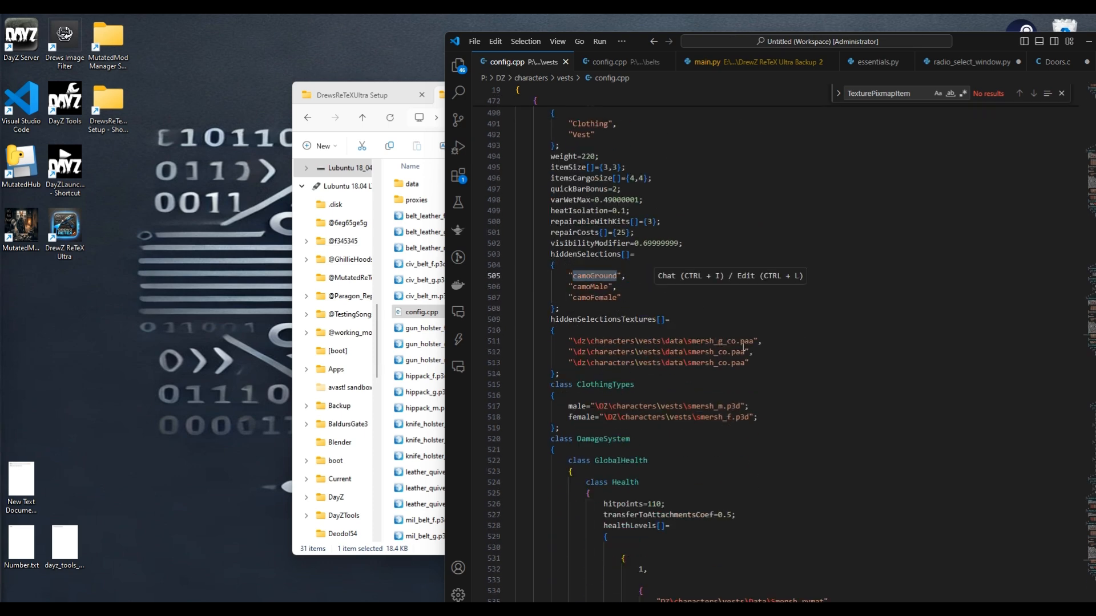
{"action": "left_click_drag", "start_coordinate": [753, 340], "coordinate": [573, 341]}
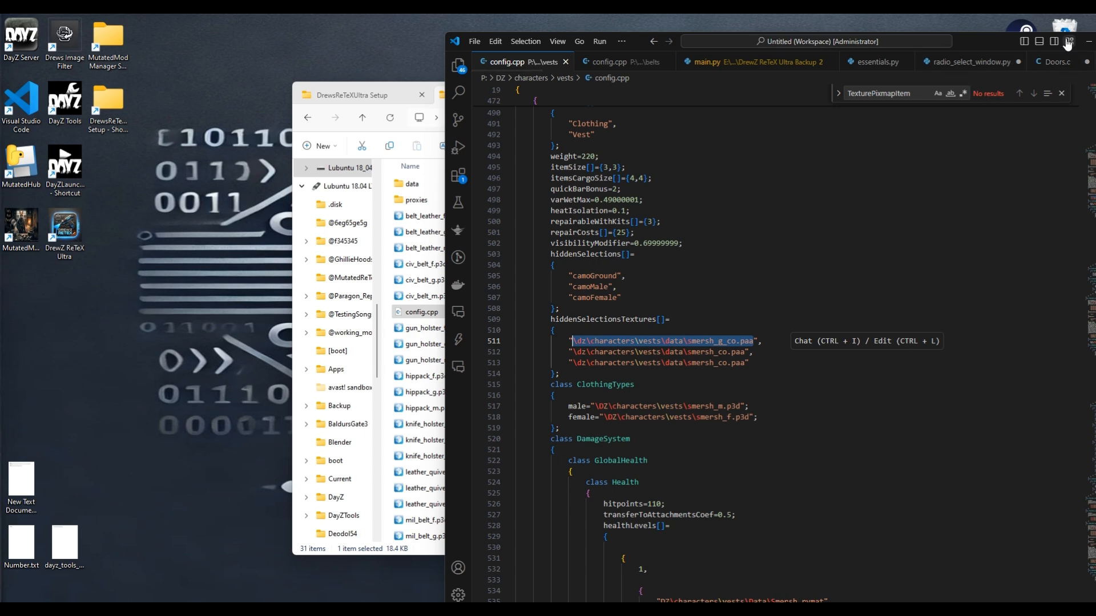
{"action": "left_click", "coordinate": [1087, 42]}
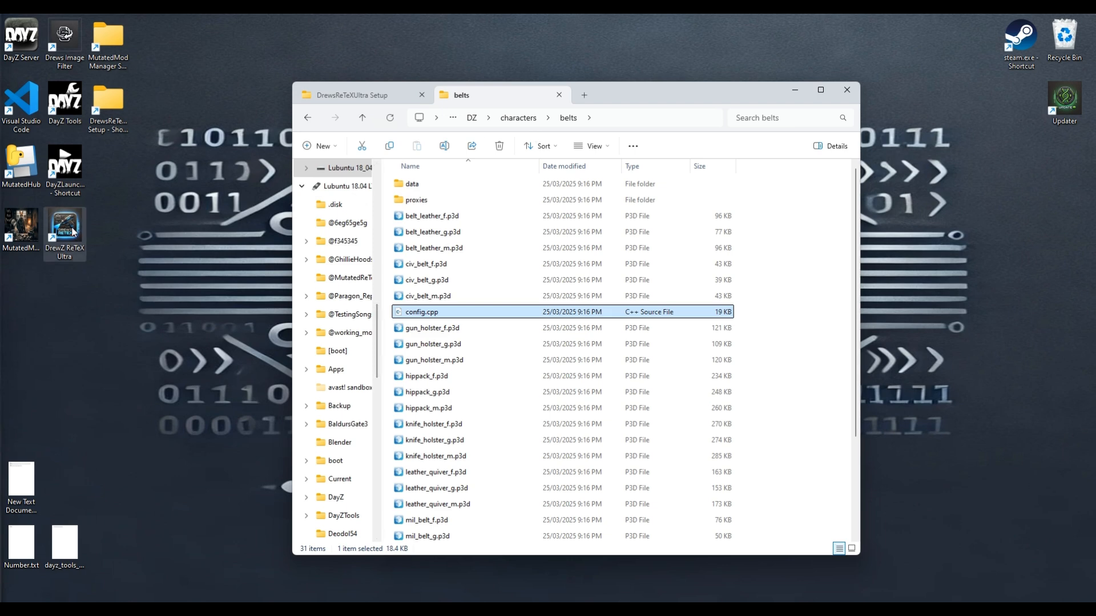
Look into the Tutorial_Test folder inside ModFolder of DrewsReTeXUltra Setup and return to the setup folder
{"action": "left_click", "coordinate": [329, 94]}
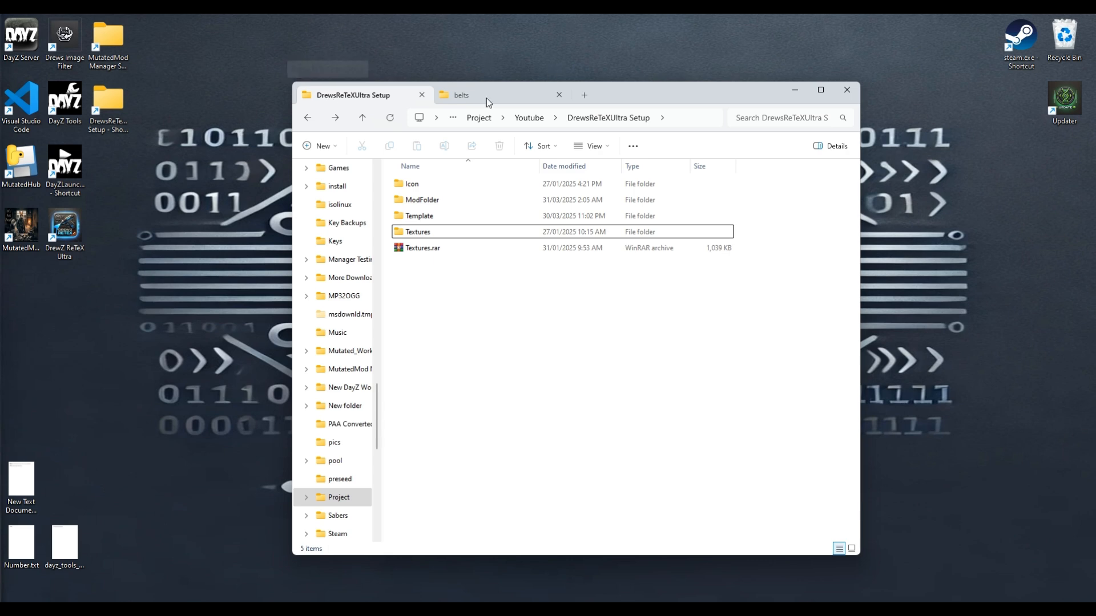
{"action": "double_click", "coordinate": [425, 200]}
{"action": "double_click", "coordinate": [443, 186]}
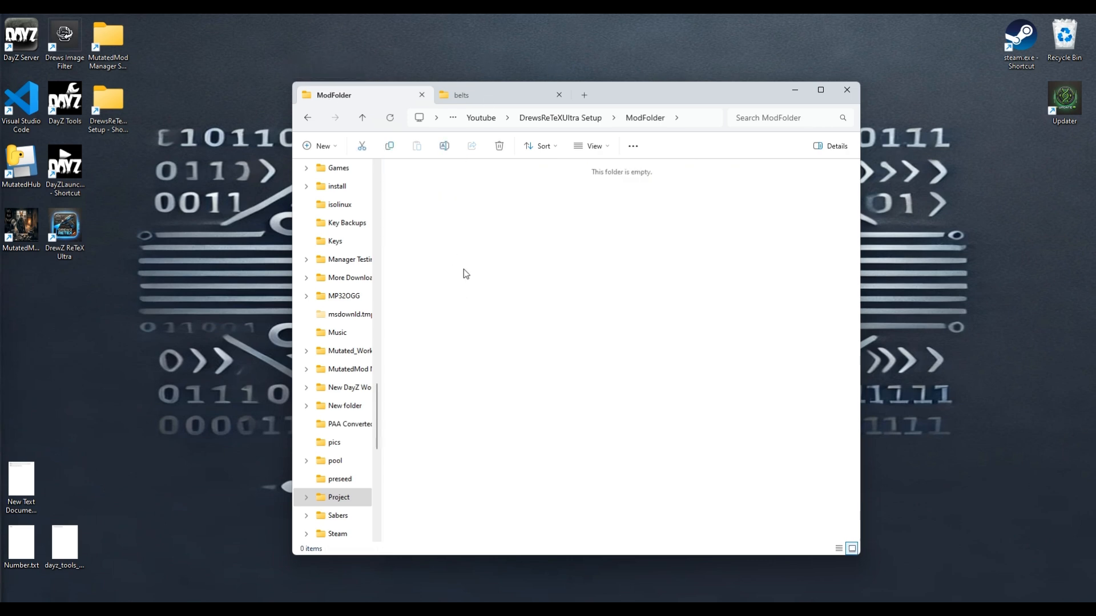
{"action": "left_click", "coordinate": [312, 121]}
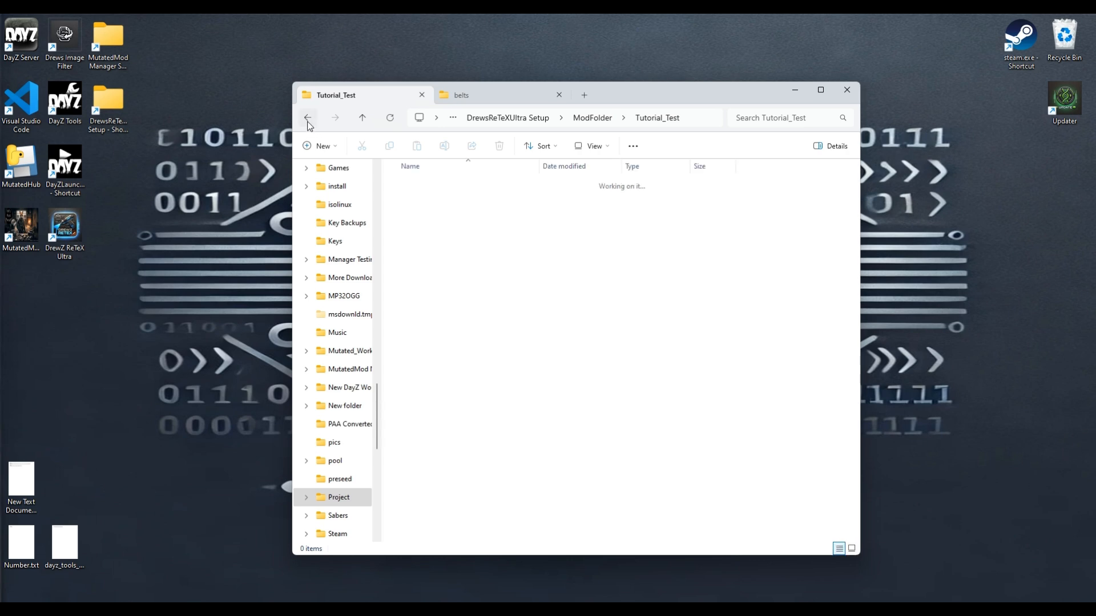
{"action": "left_click", "coordinate": [312, 121]}
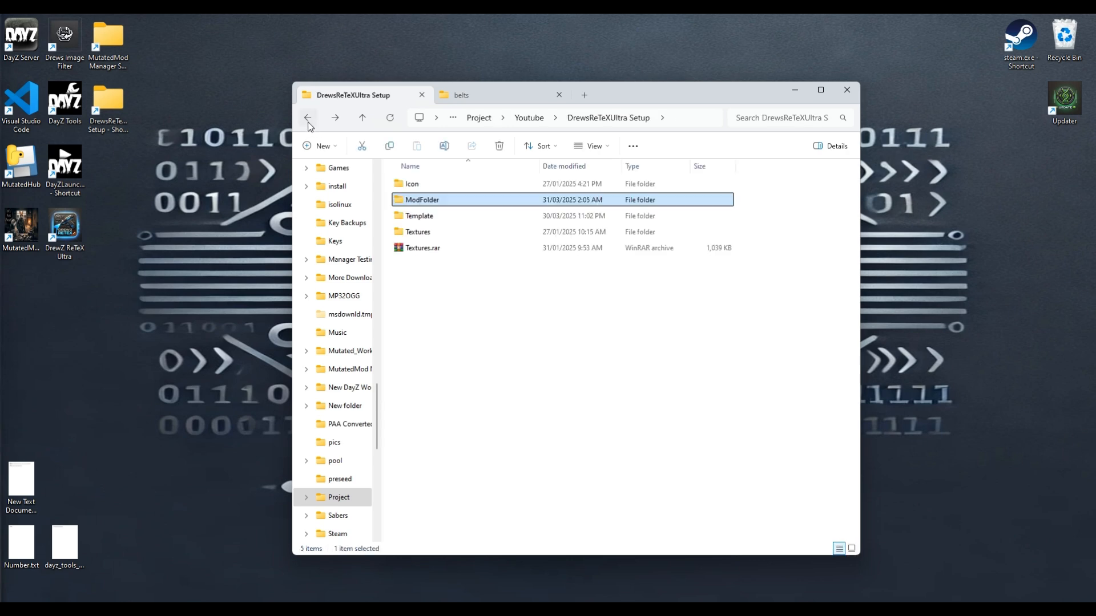
View the base images in the Template folder, including m4_body_co_bw.png, and return to the setup folder
{"action": "double_click", "coordinate": [486, 221]}
{"action": "left_click_drag", "start_coordinate": [490, 381], "coordinate": [587, 236]}
{"action": "left_click", "coordinate": [582, 457]}
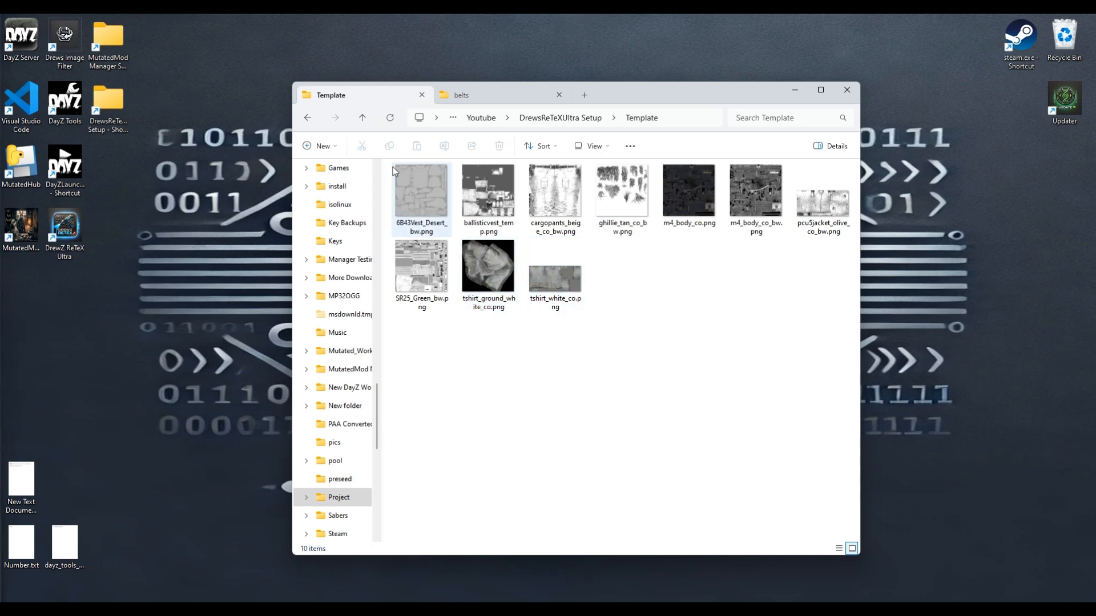
{"action": "left_click_drag", "start_coordinate": [769, 293], "coordinate": [751, 220]}
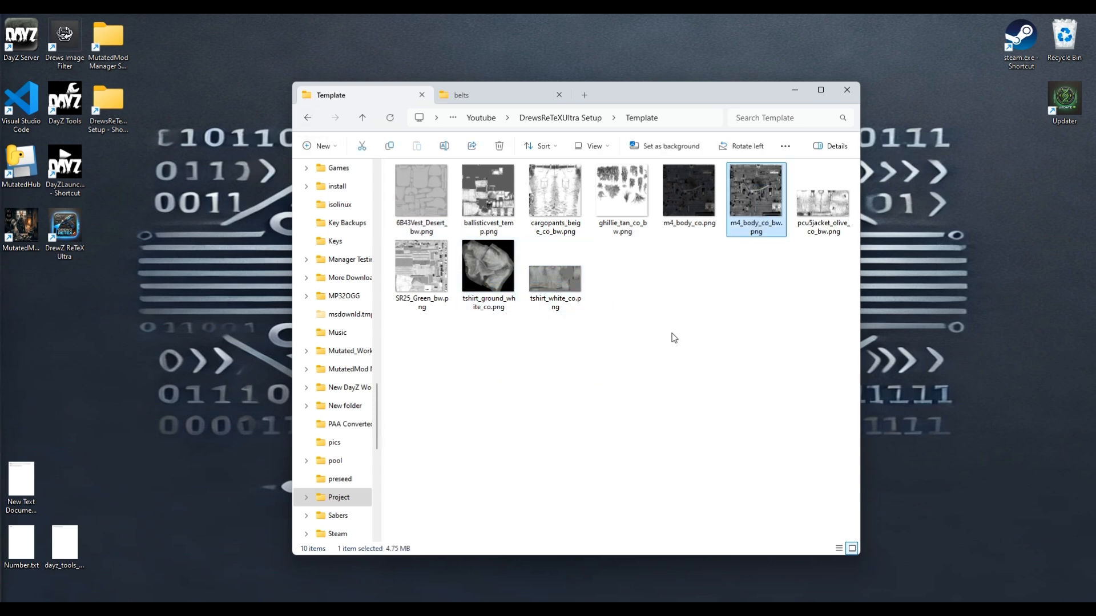
{"action": "left_click", "coordinate": [669, 358]}
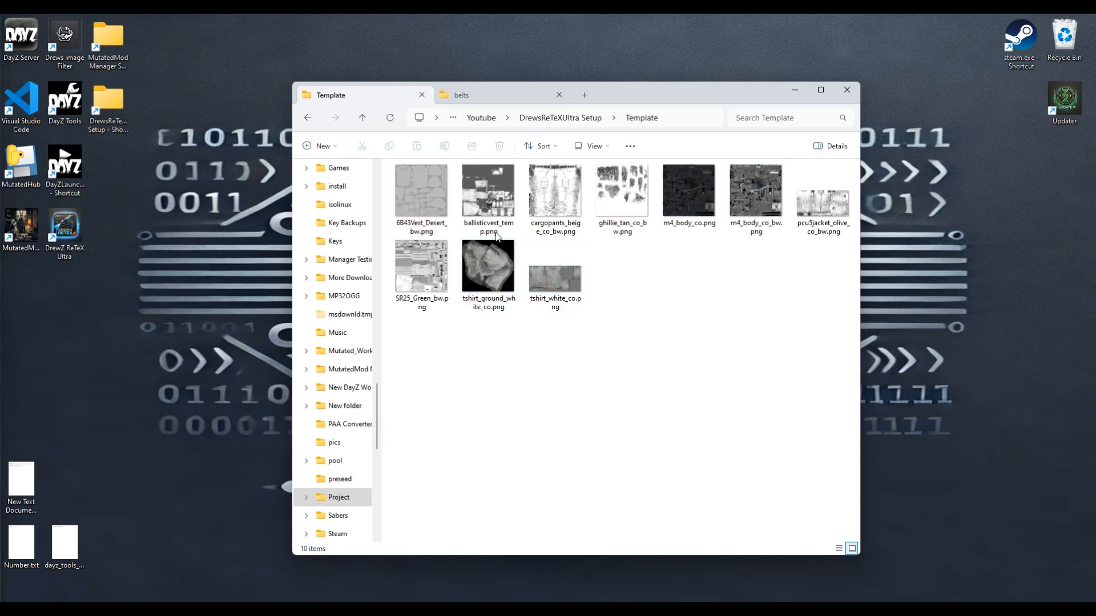
{"action": "left_click", "coordinate": [307, 119]}
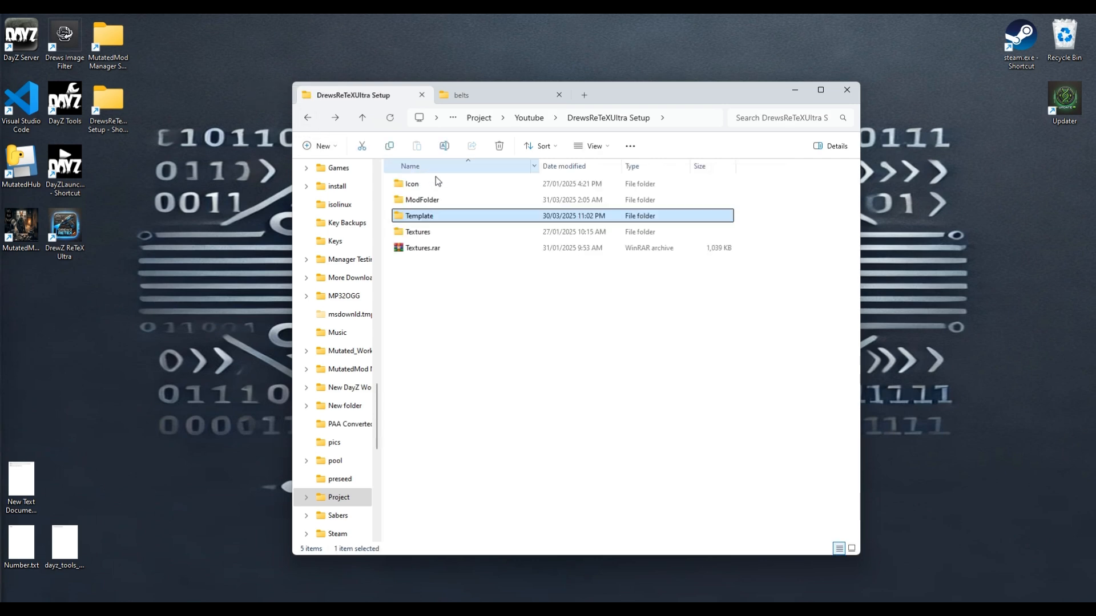
View the contents of the Textures and Icon folders and return to the setup folder
{"action": "double_click", "coordinate": [454, 233]}
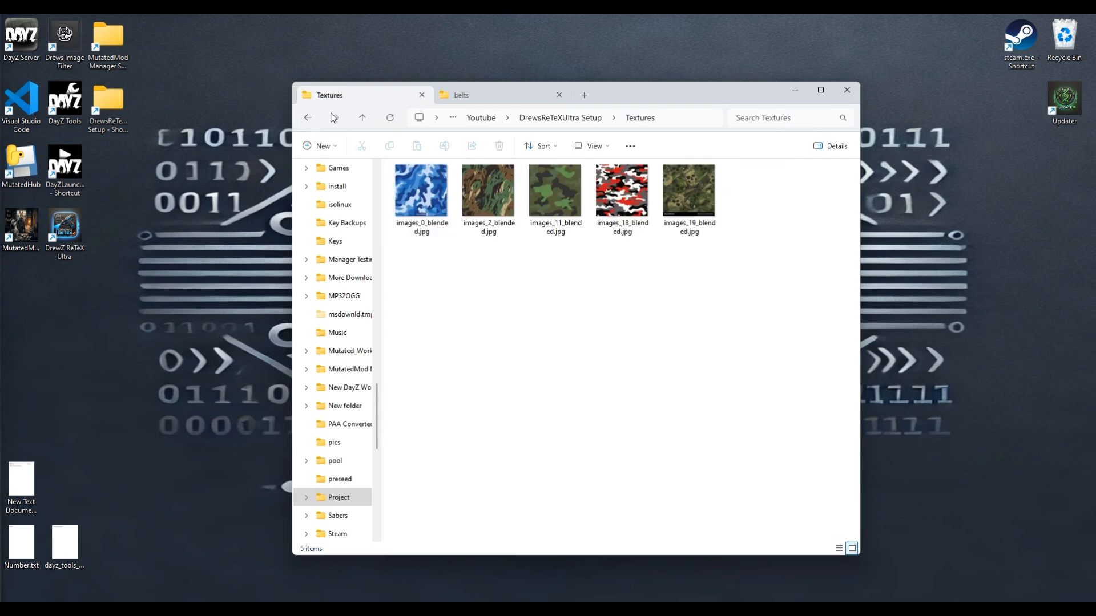
{"action": "left_click", "coordinate": [310, 114]}
{"action": "double_click", "coordinate": [434, 185]}
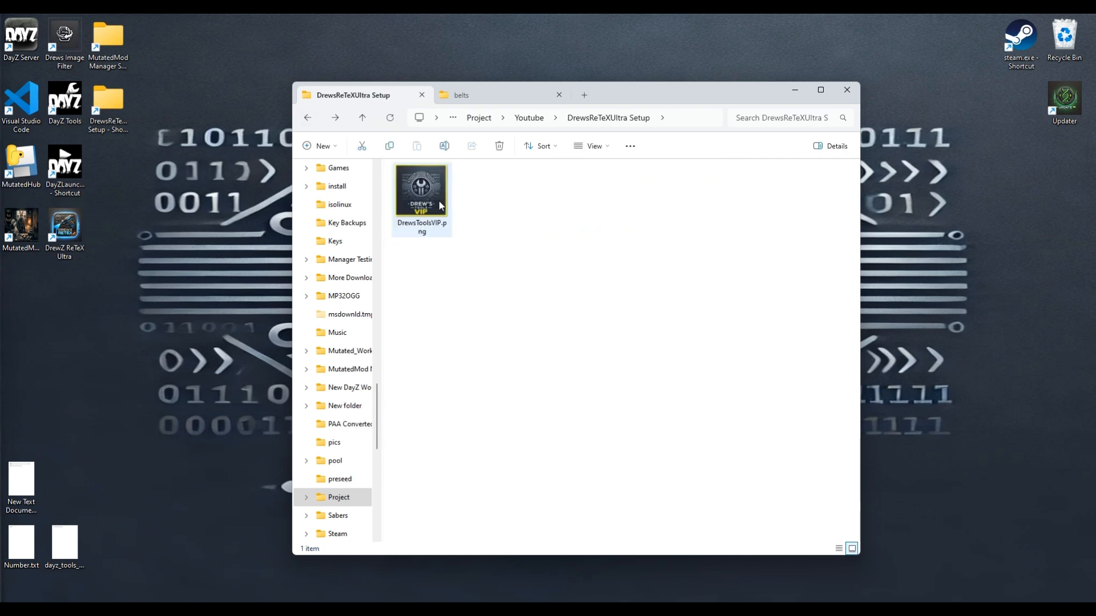
{"action": "left_click", "coordinate": [312, 119]}
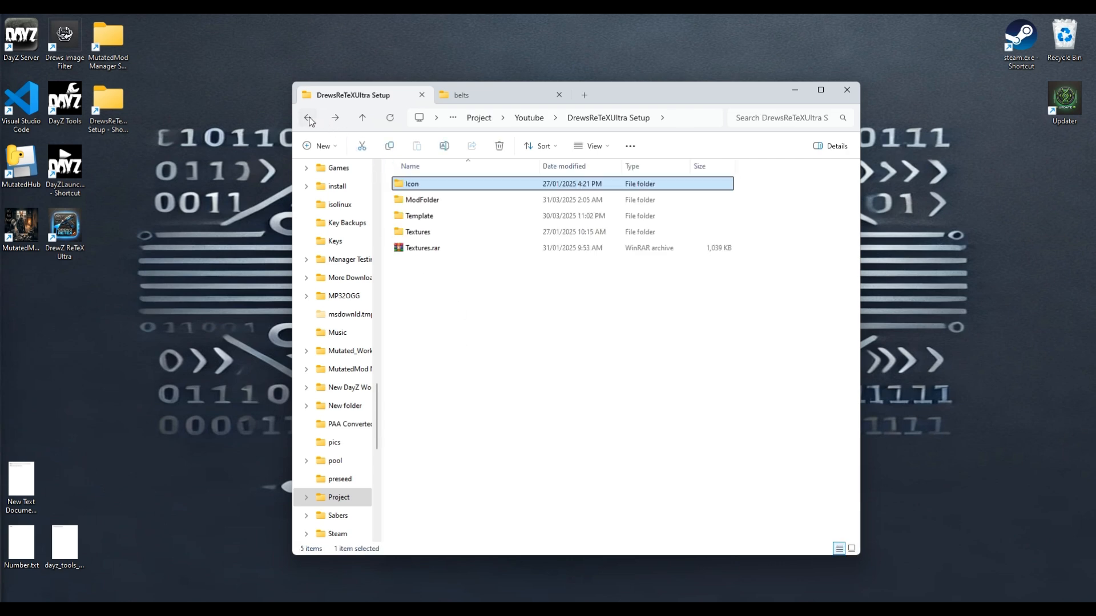
Launch DrewZ ReTeX Ultra from the desktop and log in with the remembered account credentials
{"action": "double_click", "coordinate": [64, 228]}
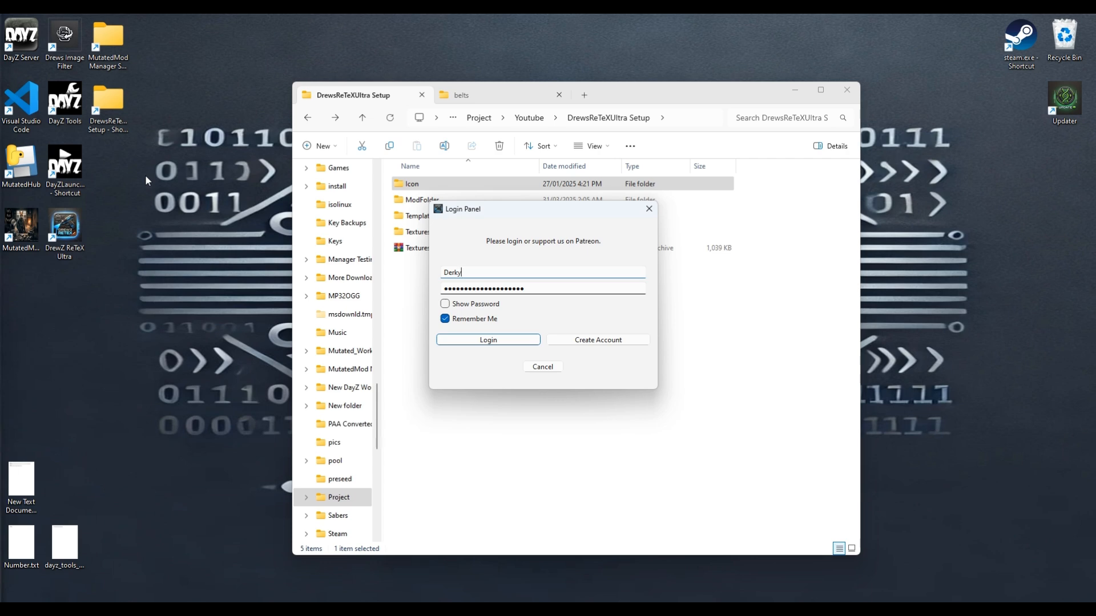
{"action": "left_click", "coordinate": [503, 341]}
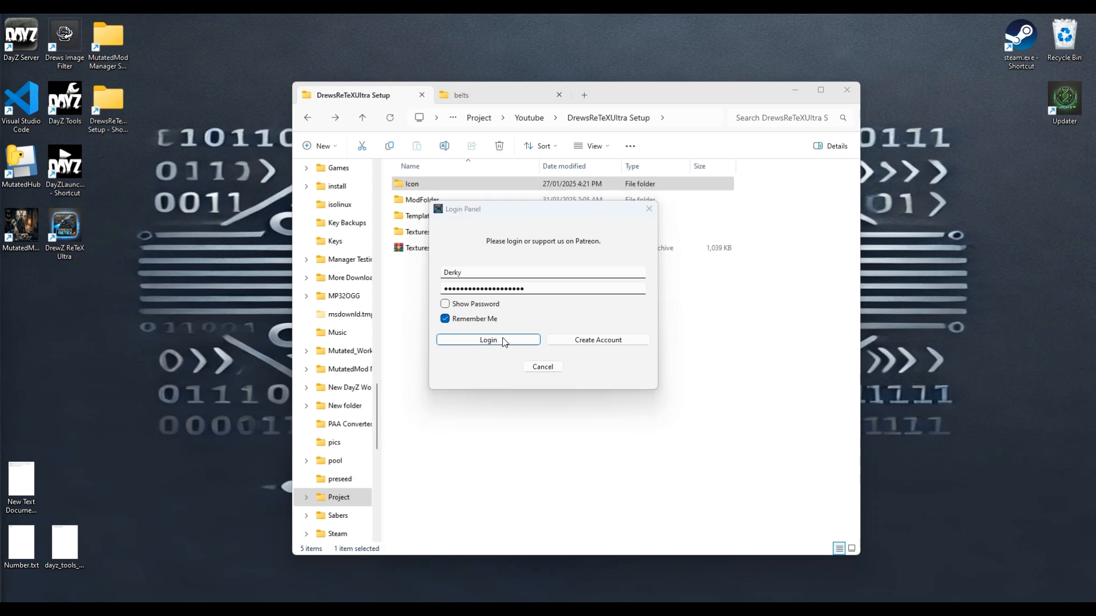
{"action": "key", "text": "Return"}
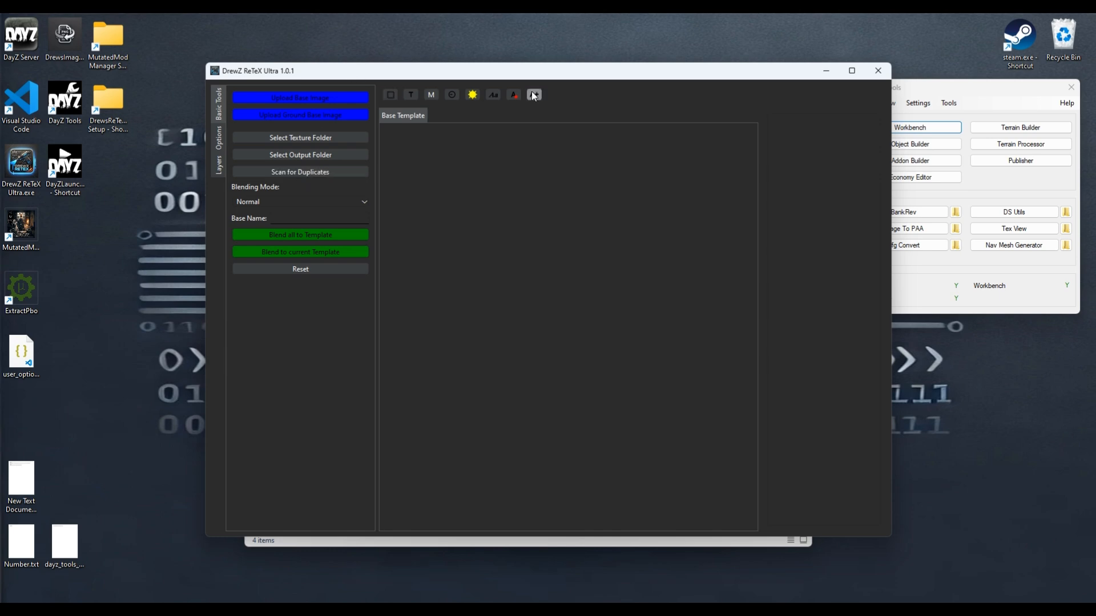
Look through the Basic Tools, Options and Layers sections of DrewZ ReTeX Ultra
{"action": "left_click", "coordinate": [314, 95]}
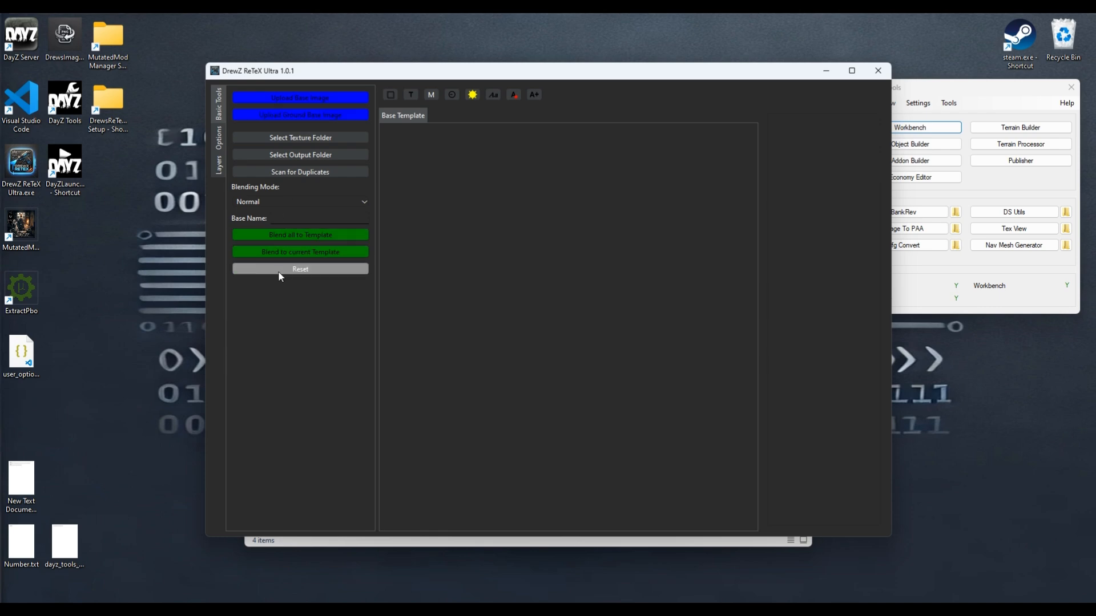
{"action": "left_click", "coordinate": [216, 142]}
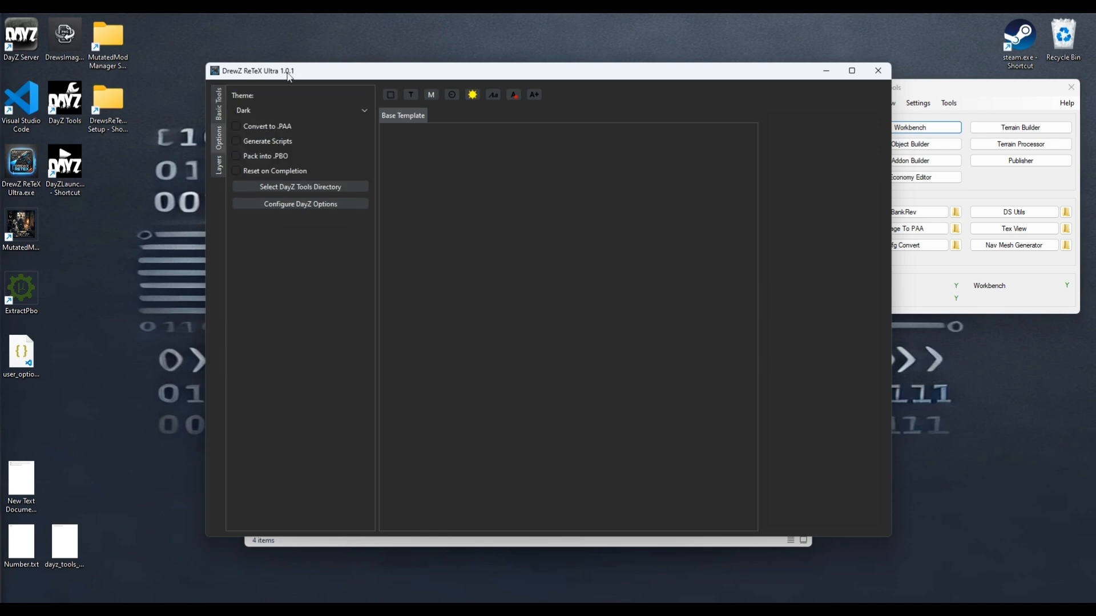
{"action": "left_click", "coordinate": [215, 165]}
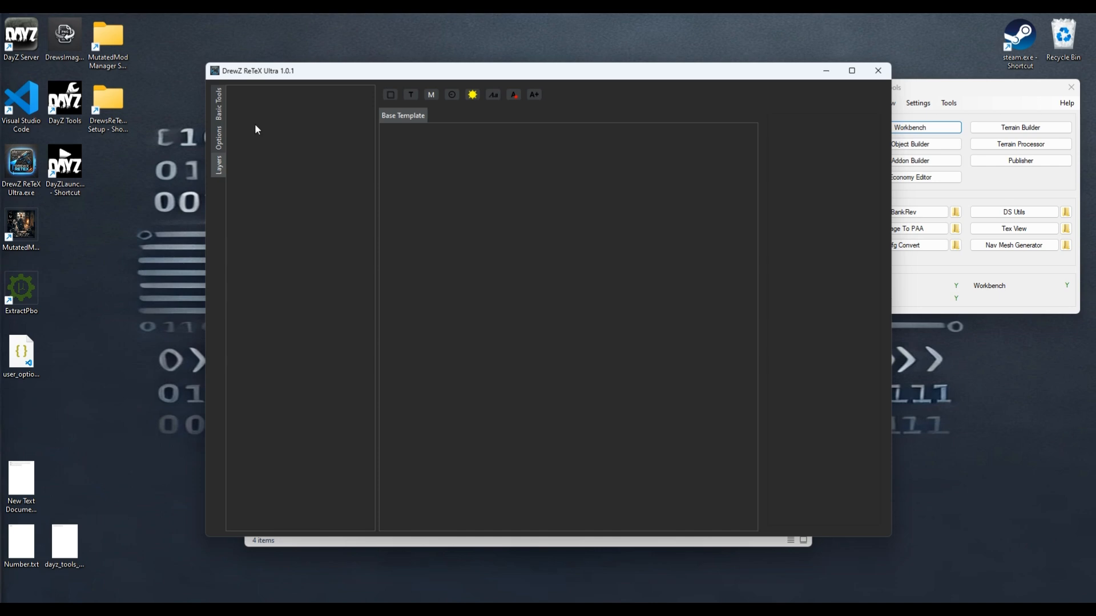
Review the Basic Tools and Options sections, including the theme and script generation settings
{"action": "left_click", "coordinate": [221, 112]}
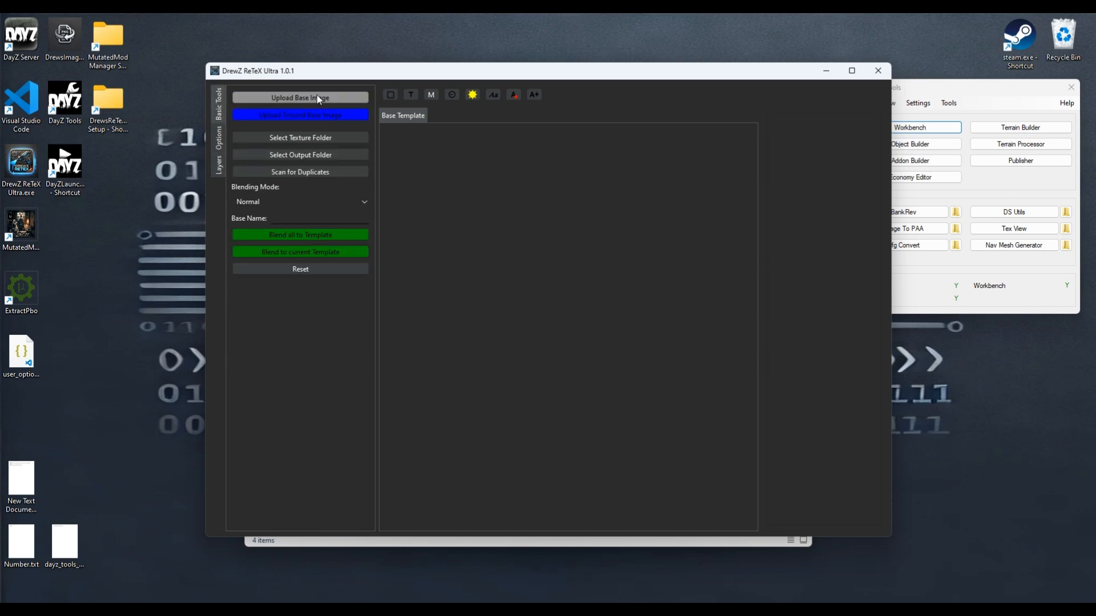
{"action": "left_click", "coordinate": [218, 137]}
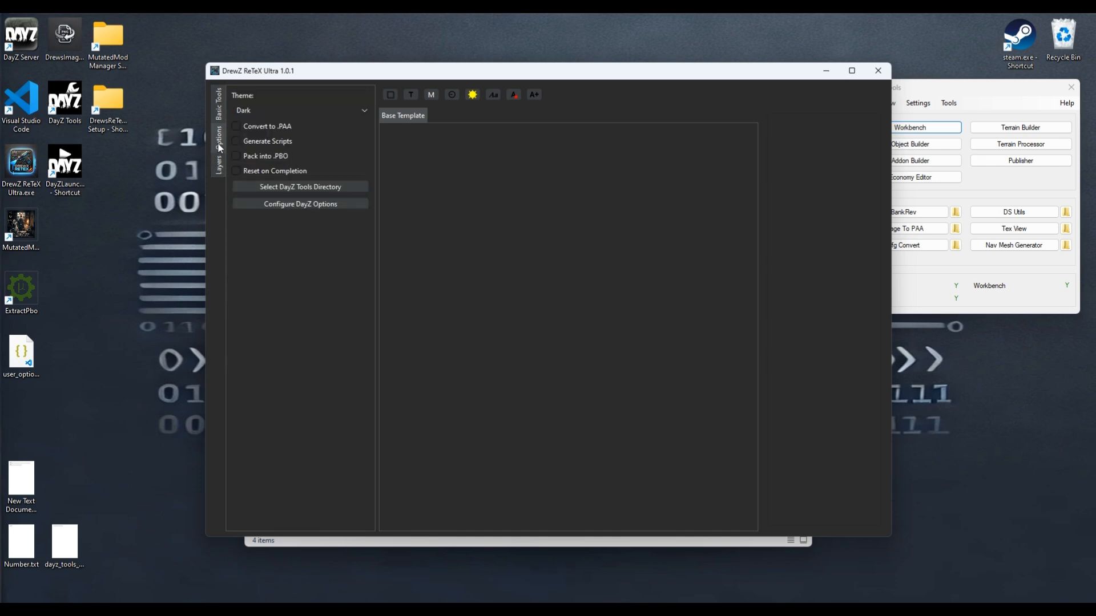
{"action": "left_click", "coordinate": [251, 111]}
{"action": "left_click", "coordinate": [269, 141]}
{"action": "left_click", "coordinate": [221, 108]}
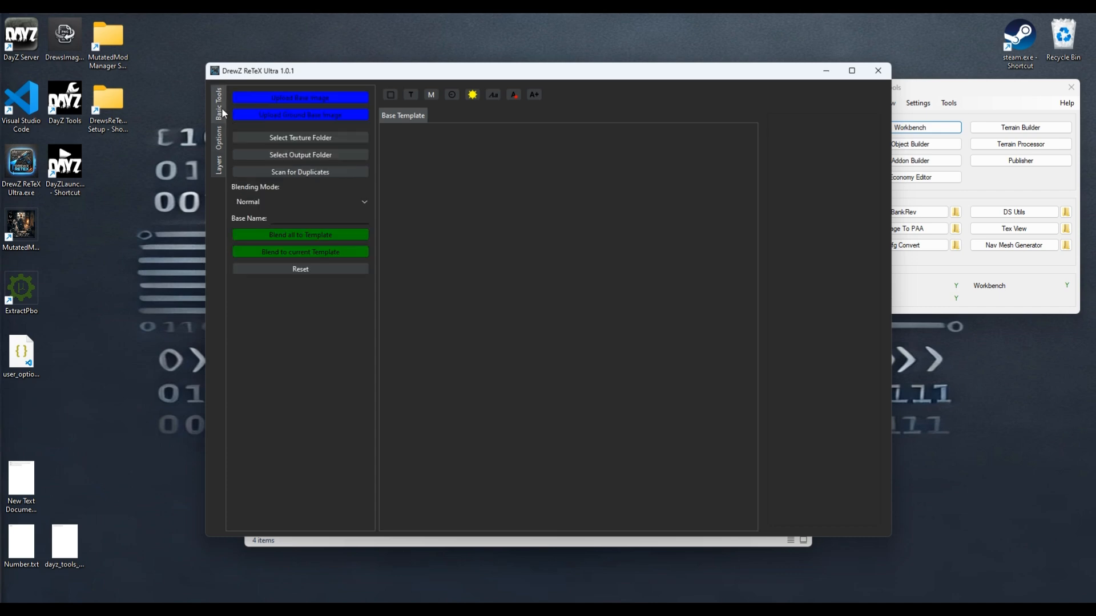
Load tshirt_white_co.png from the Template folder as the base image
{"action": "left_click", "coordinate": [288, 98]}
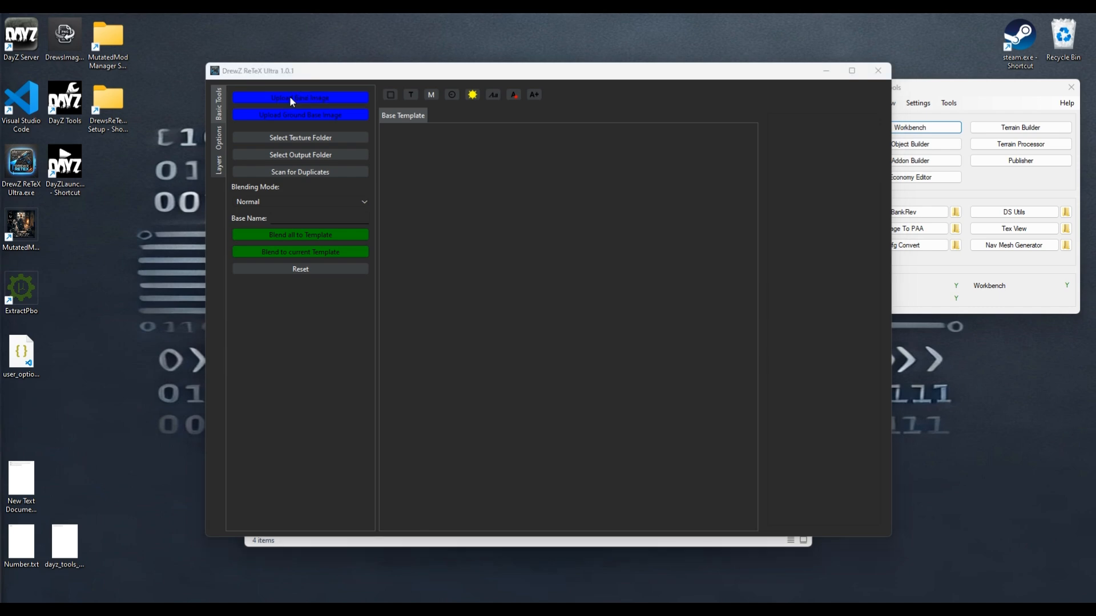
{"action": "scroll", "coordinate": [254, 254], "scroll_direction": "down", "scroll_amount": 5}
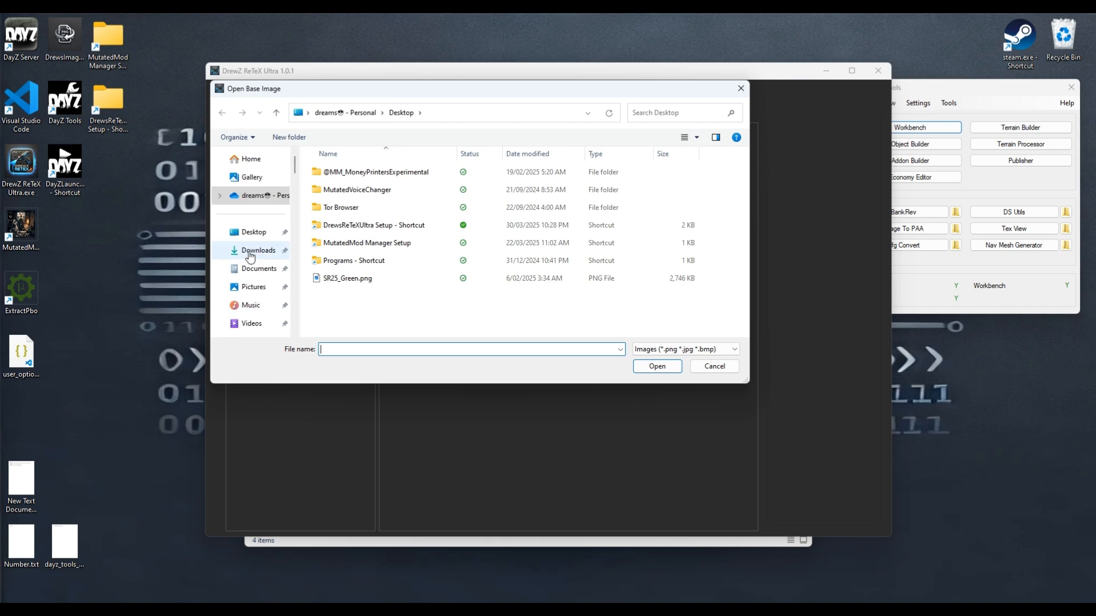
{"action": "scroll", "coordinate": [256, 254], "scroll_direction": "up", "scroll_amount": 5}
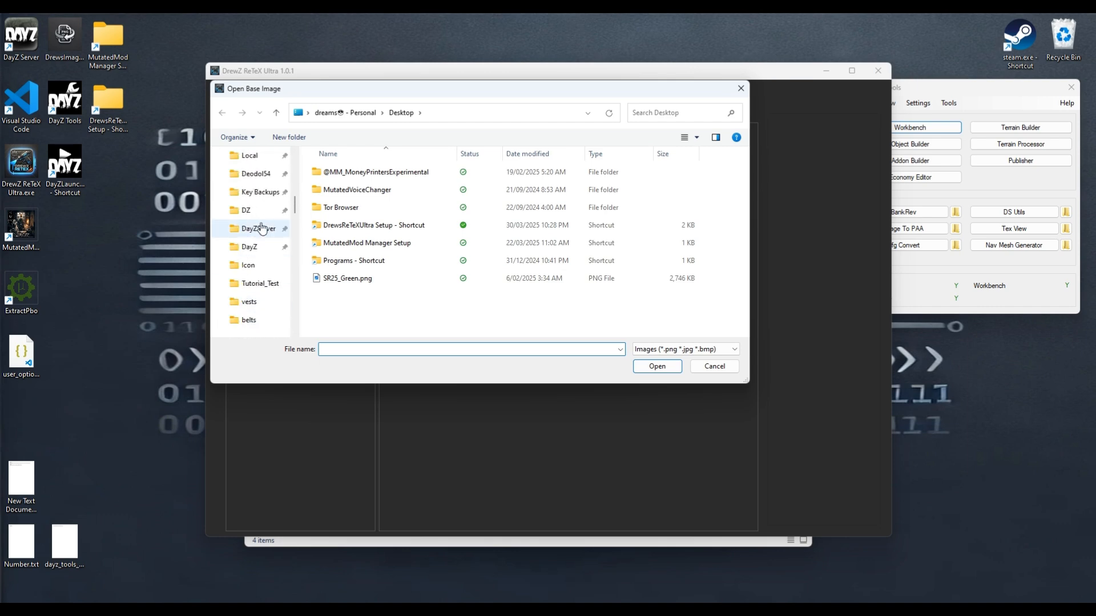
{"action": "left_click", "coordinate": [255, 228]}
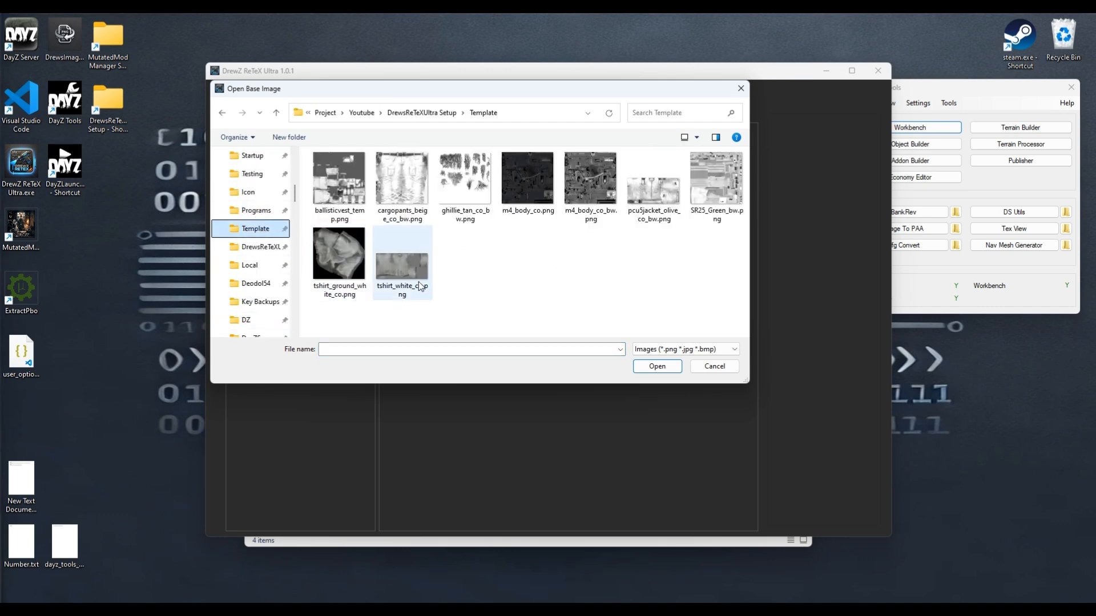
{"action": "double_click", "coordinate": [415, 257]}
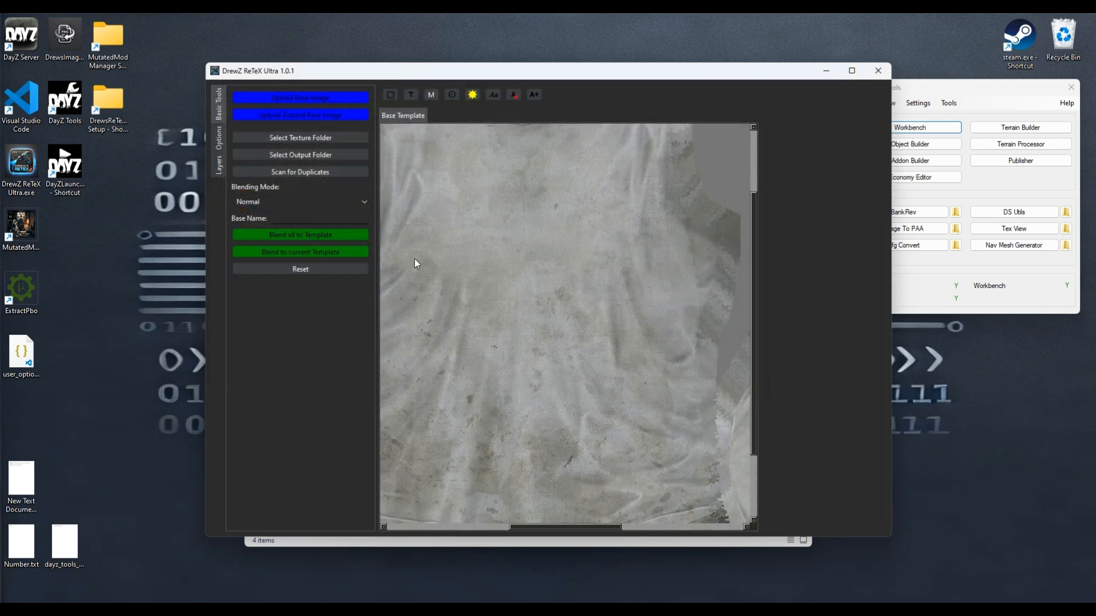
{"action": "scroll", "coordinate": [443, 276], "scroll_direction": "down", "scroll_amount": 6}
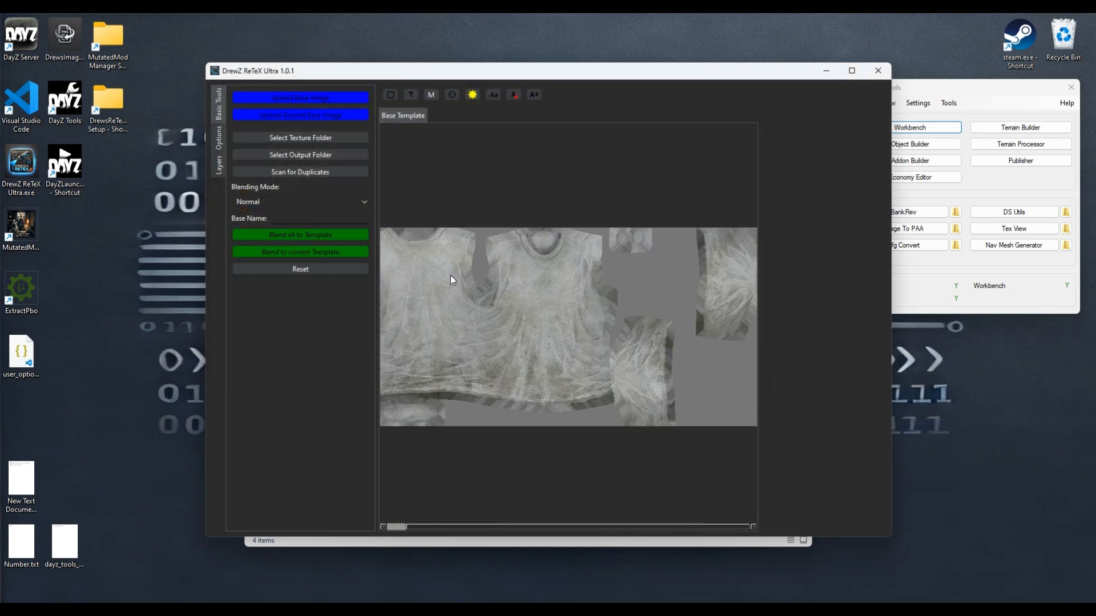
Load tshirt_ground_white_co.png as the ground base image and compare the base and ground templates
{"action": "left_click", "coordinate": [300, 113]}
{"action": "double_click", "coordinate": [336, 258]}
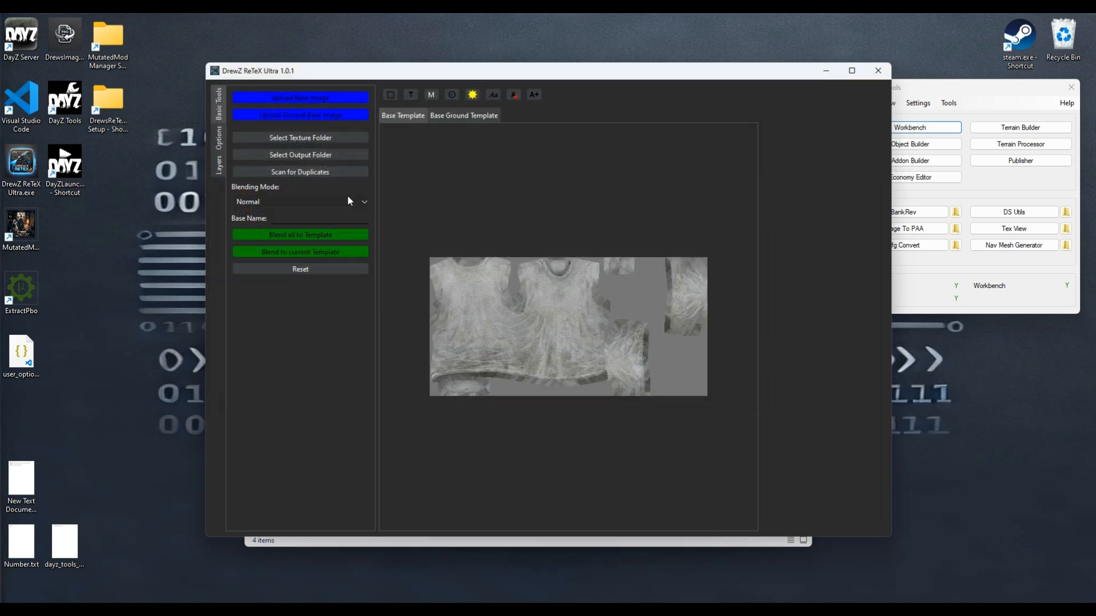
{"action": "left_click", "coordinate": [465, 116]}
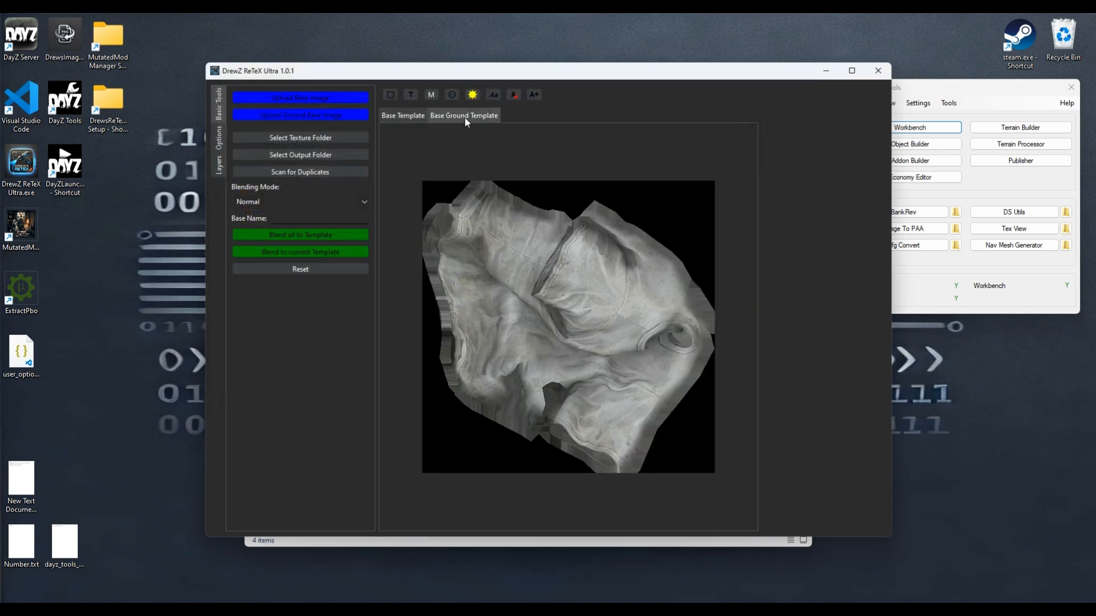
{"action": "left_click", "coordinate": [395, 115]}
{"action": "left_click", "coordinate": [451, 116]}
{"action": "left_click", "coordinate": [404, 115]}
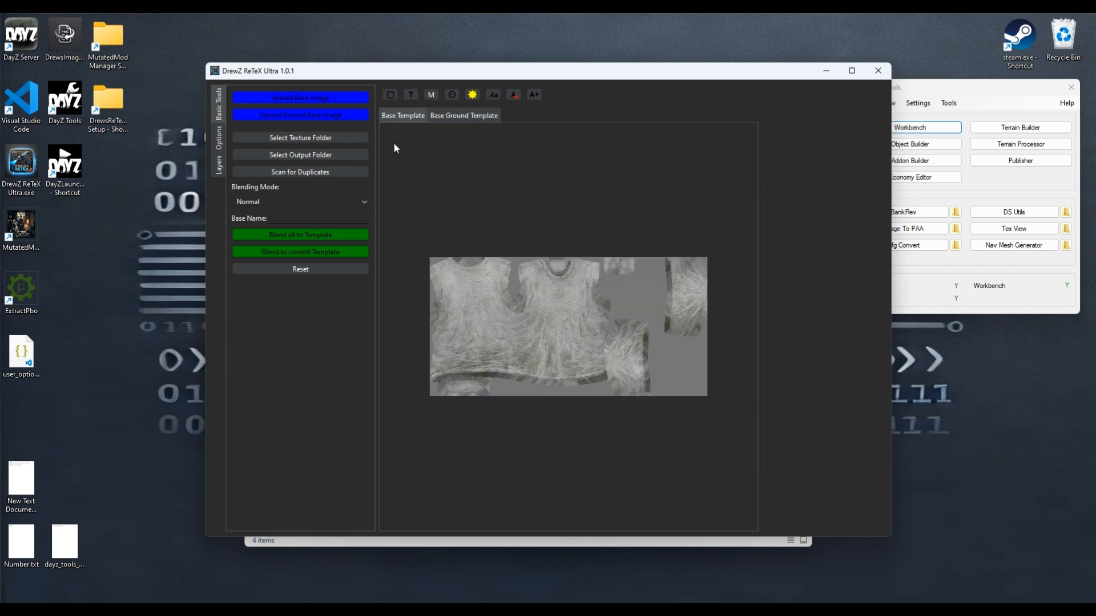
Set the Textures folder of DrewsReTeXUltra Setup as the texture folder and check both templates
{"action": "left_click", "coordinate": [318, 143]}
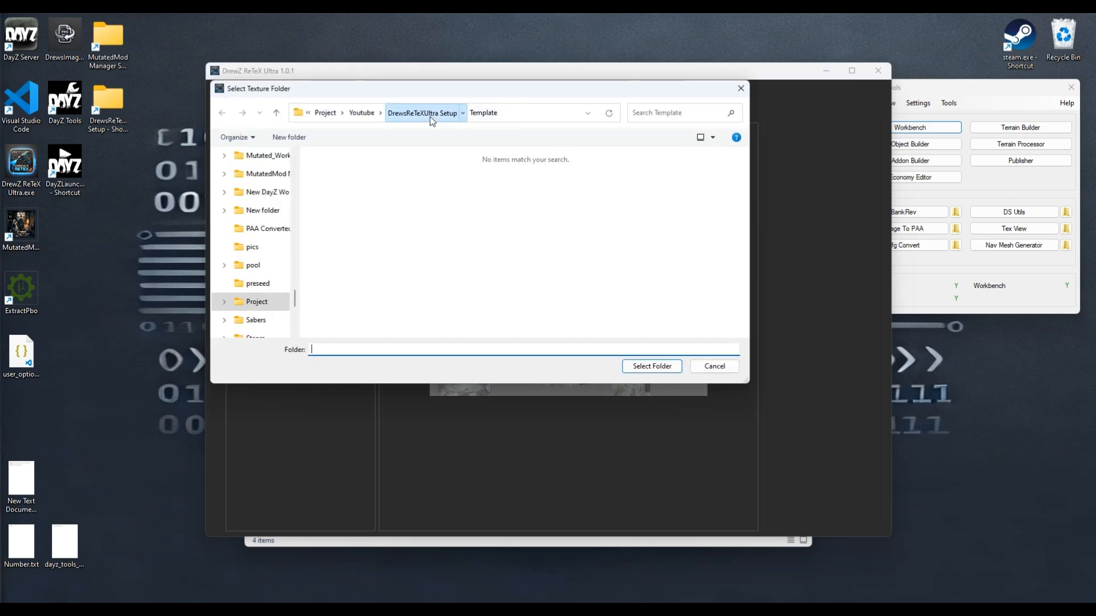
{"action": "left_click", "coordinate": [429, 114]}
{"action": "left_click", "coordinate": [360, 220]}
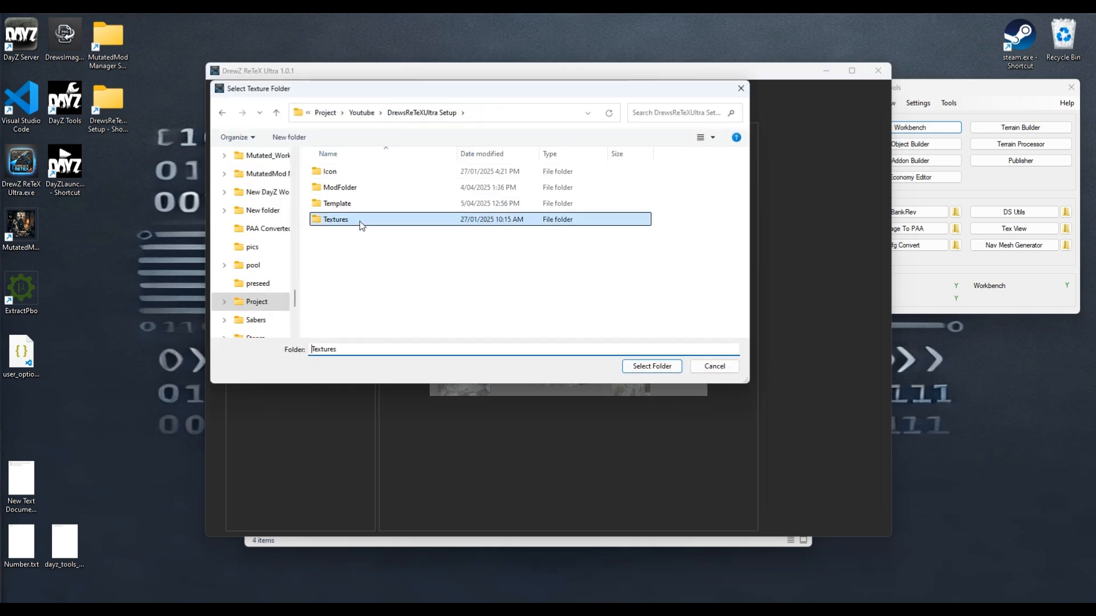
{"action": "left_click", "coordinate": [652, 368]}
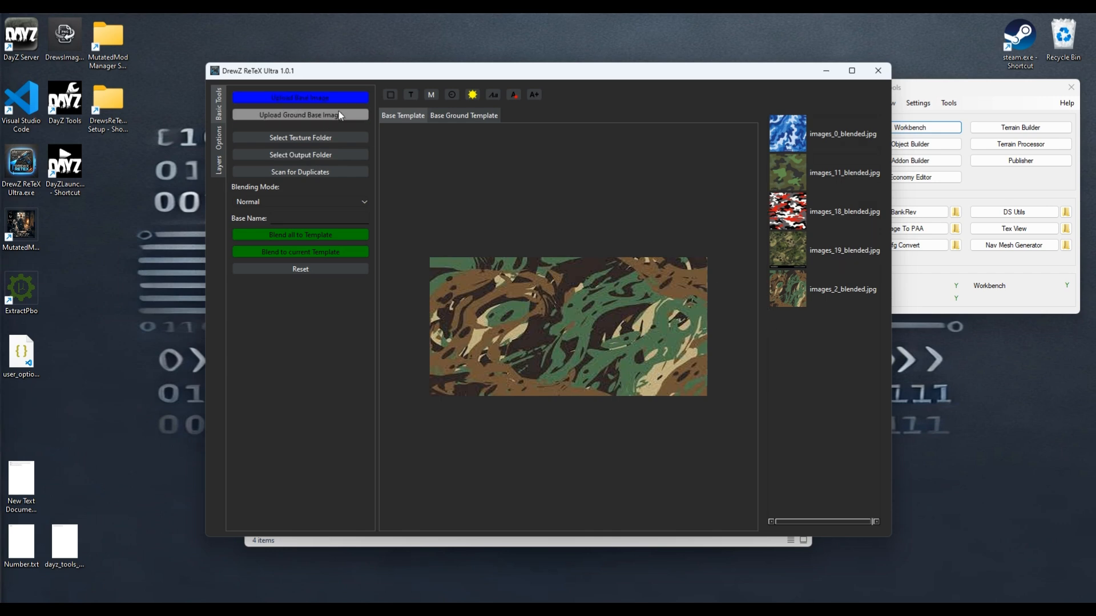
{"action": "left_click", "coordinate": [465, 115]}
{"action": "left_click", "coordinate": [401, 115]}
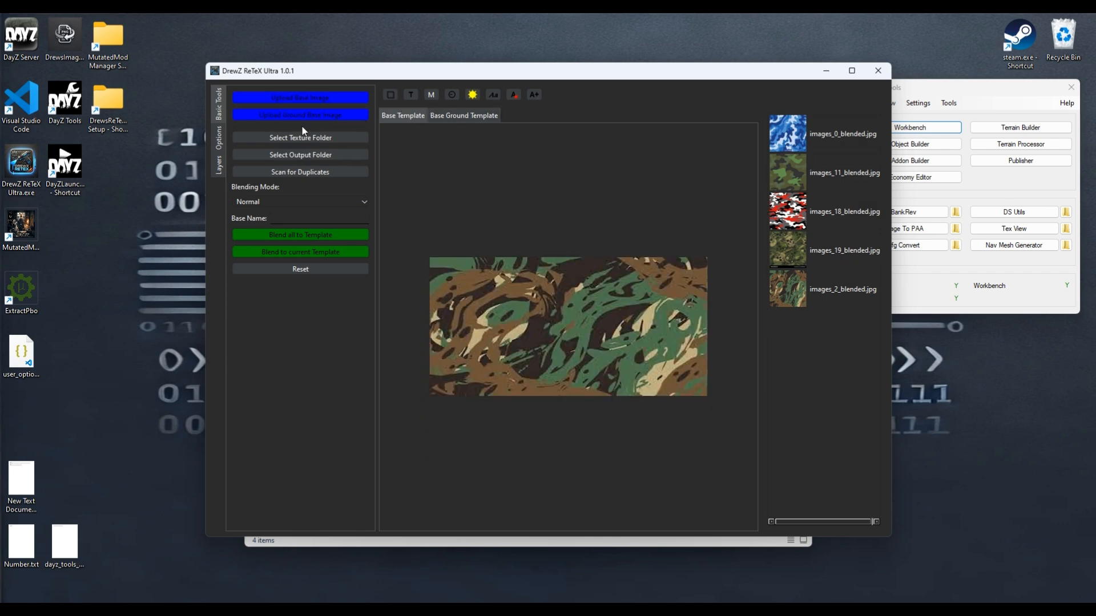
Set the Tutorial_Test folder inside ModFolder as the output folder
{"action": "left_click", "coordinate": [312, 157]}
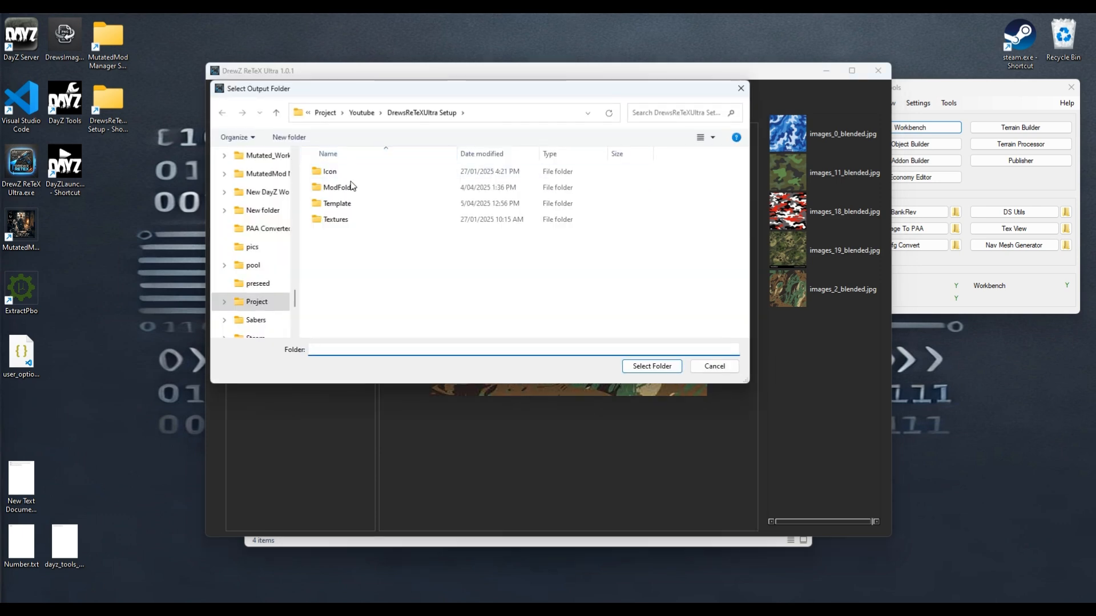
{"action": "double_click", "coordinate": [350, 188]}
{"action": "left_click", "coordinate": [350, 172]}
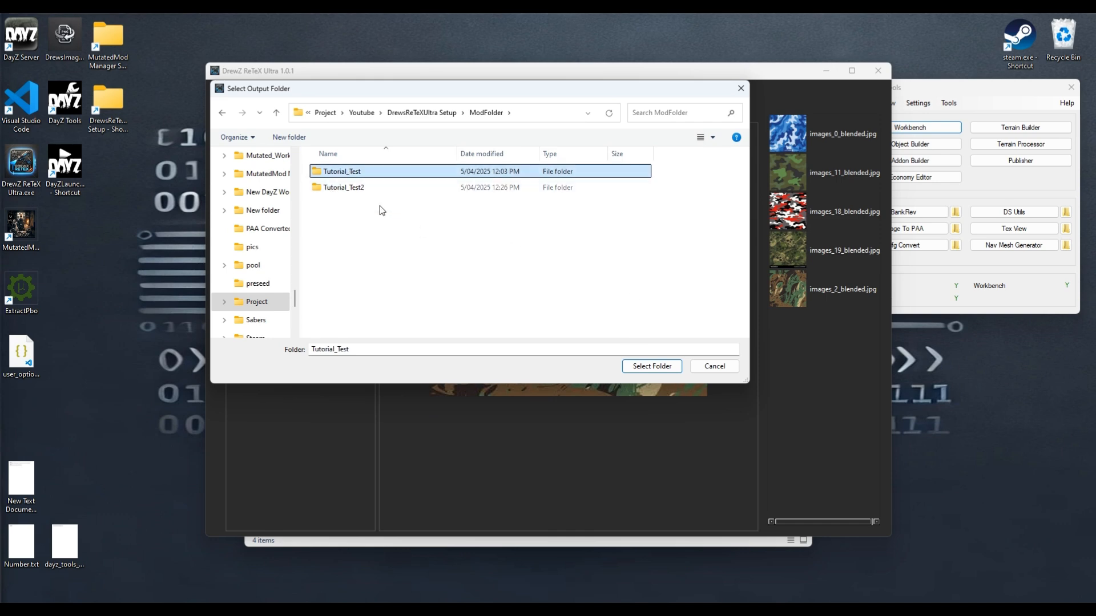
{"action": "left_click", "coordinate": [650, 366]}
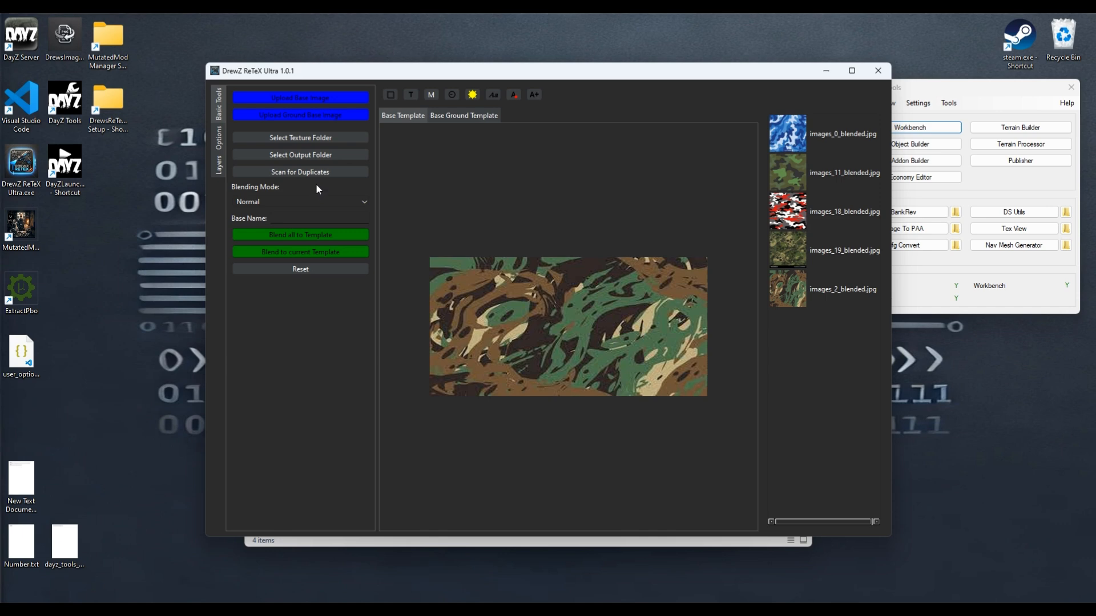
Set the blending mode to Multiply and preview images_0_blended.jpg on the base template
{"action": "left_click", "coordinate": [256, 200]}
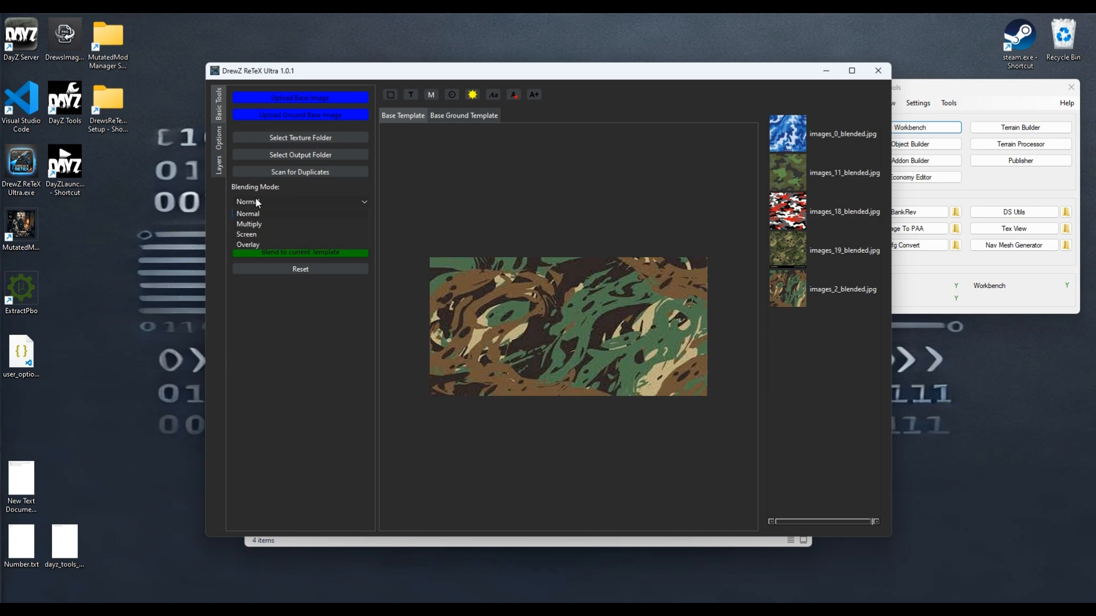
{"action": "left_click", "coordinate": [290, 223]}
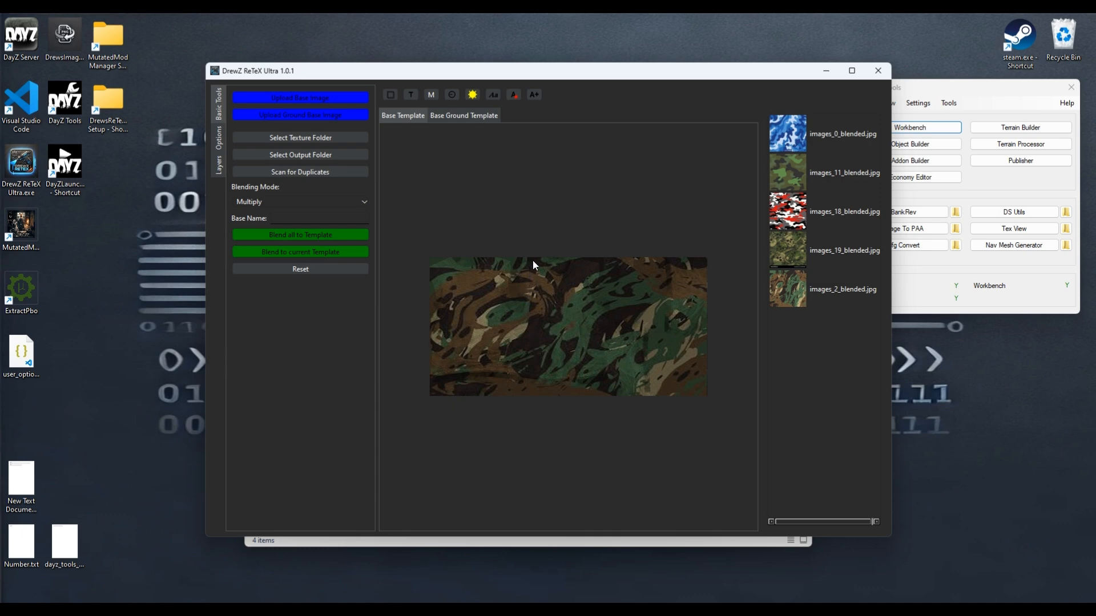
{"action": "left_click", "coordinate": [789, 134]}
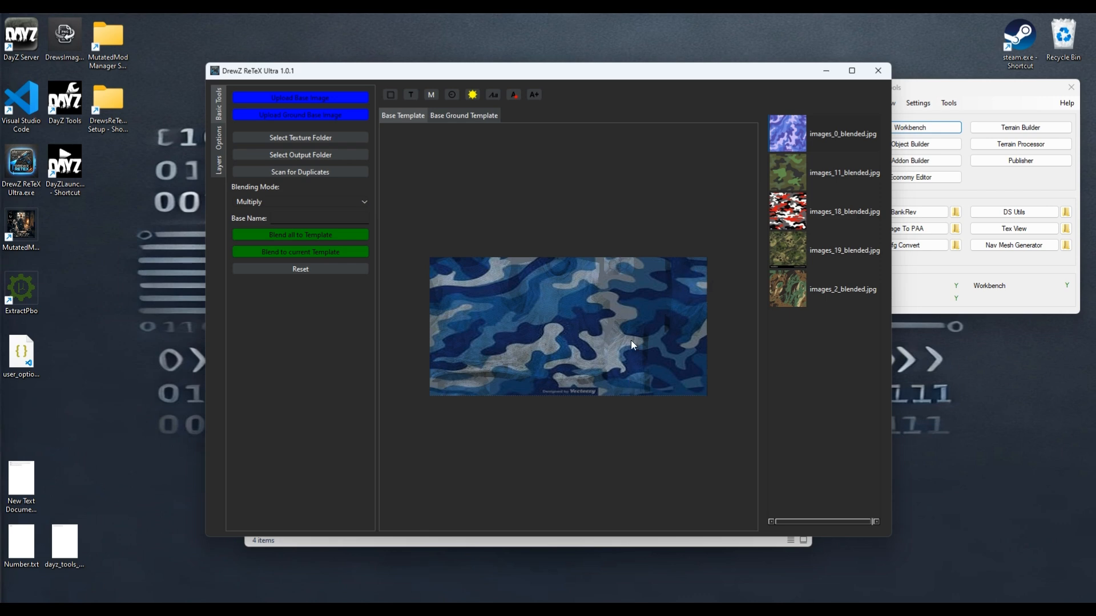
Raise the brightness to near its maximum and lower the contrast to near its minimum for all textures
{"action": "left_click", "coordinate": [472, 97]}
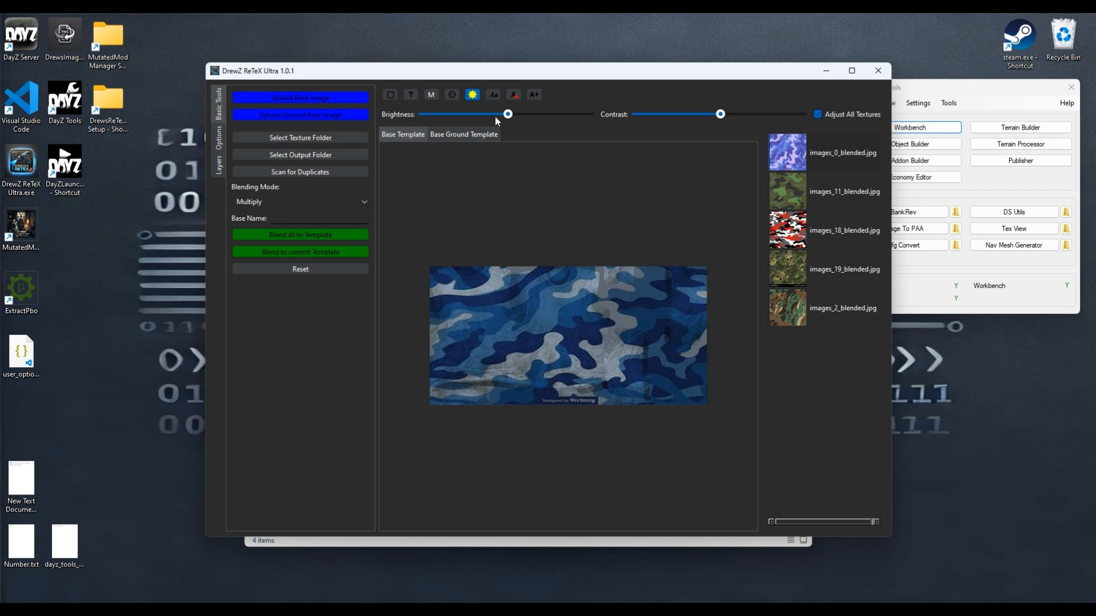
{"action": "left_click", "coordinate": [581, 122]}
{"action": "left_click_drag", "start_coordinate": [711, 114], "coordinate": [651, 116]}
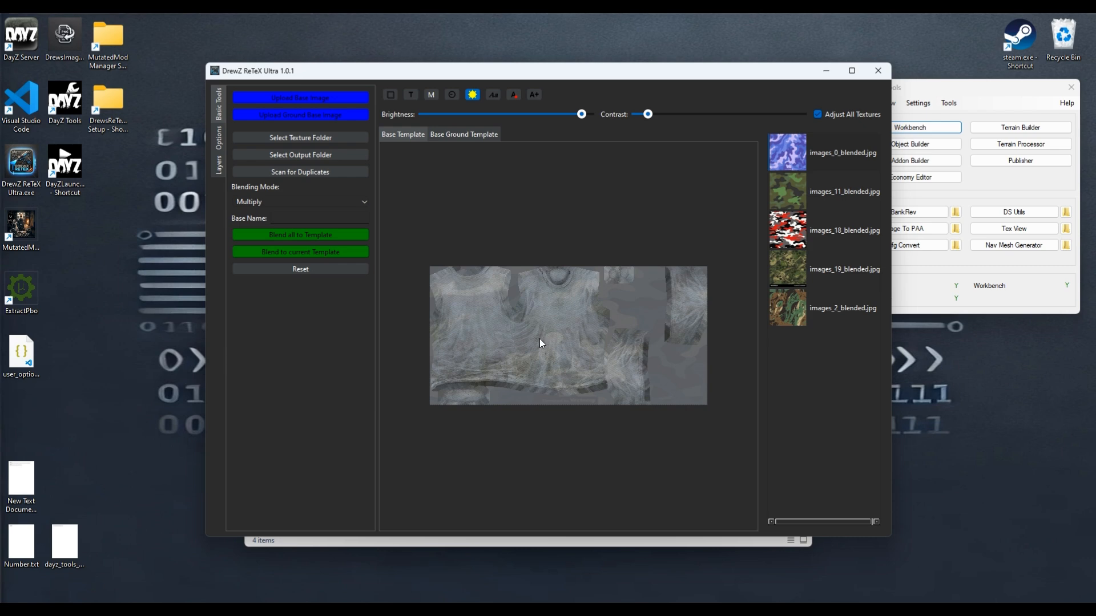
Add the Drew's Tools VIP logo from the Icon folder, shrink it and place it on the shirt's upper chest
{"action": "left_click", "coordinate": [391, 98]}
{"action": "left_click", "coordinate": [419, 114]}
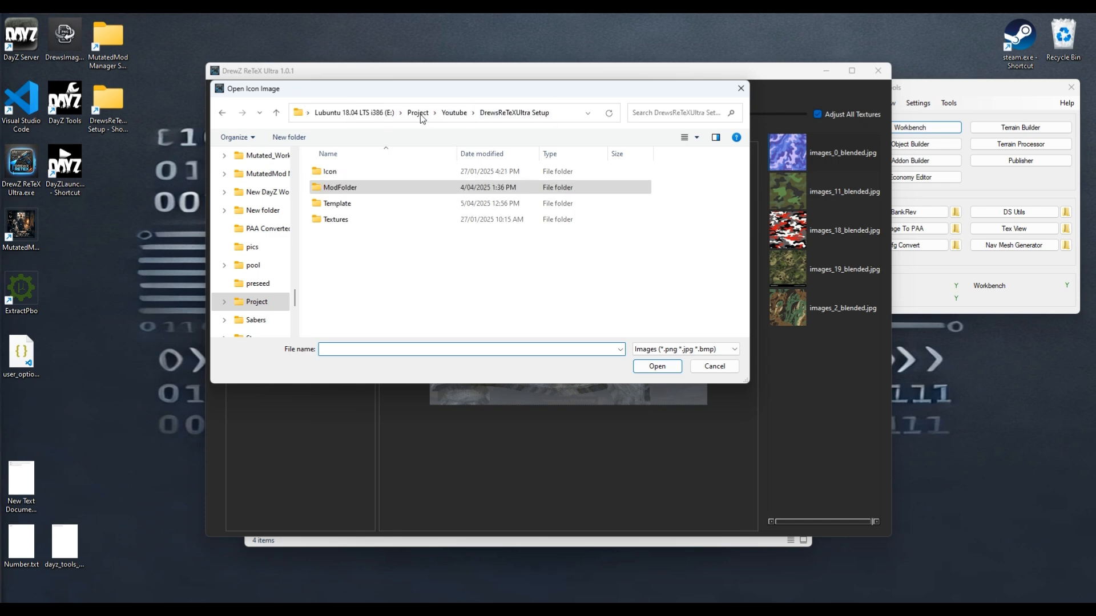
{"action": "double_click", "coordinate": [375, 170]}
{"action": "left_click", "coordinate": [333, 184]}
{"action": "double_click", "coordinate": [334, 183]}
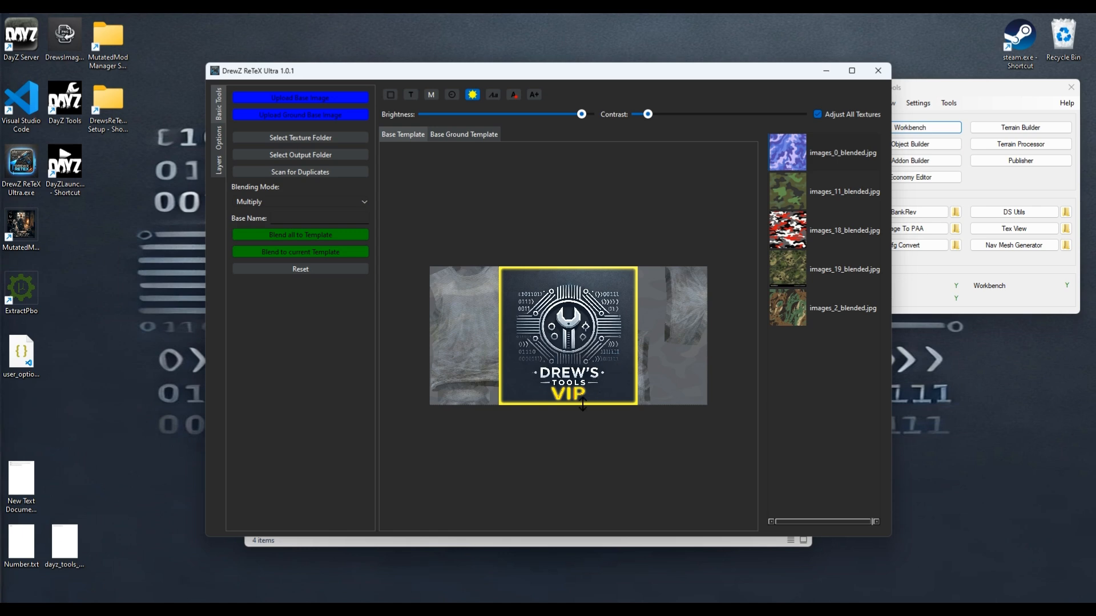
{"action": "left_click_drag", "start_coordinate": [582, 405], "coordinate": [571, 113]}
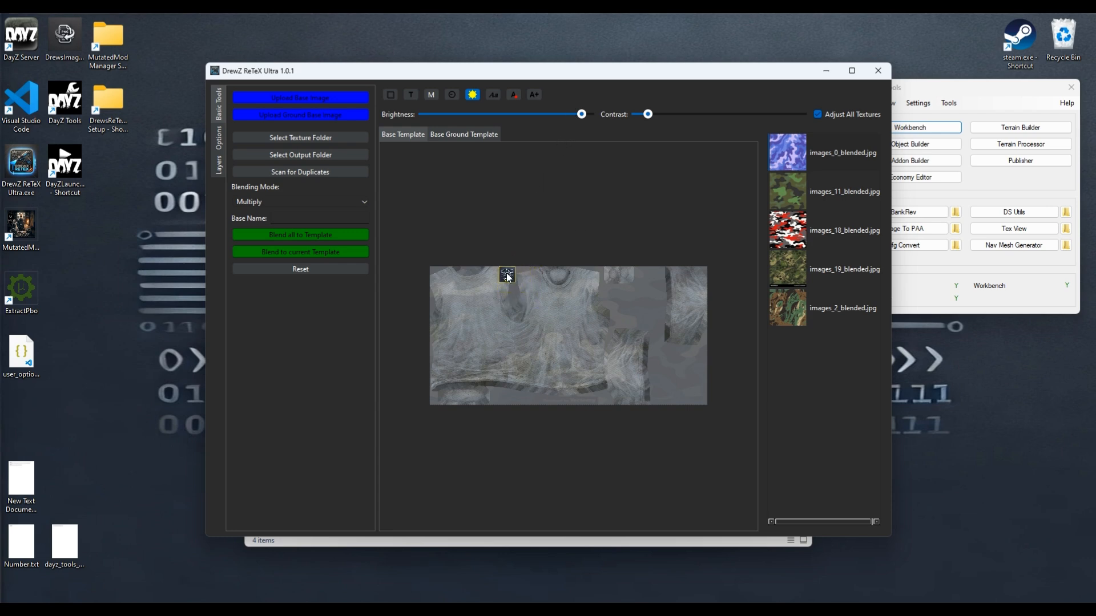
{"action": "left_click_drag", "start_coordinate": [506, 273], "coordinate": [528, 280]}
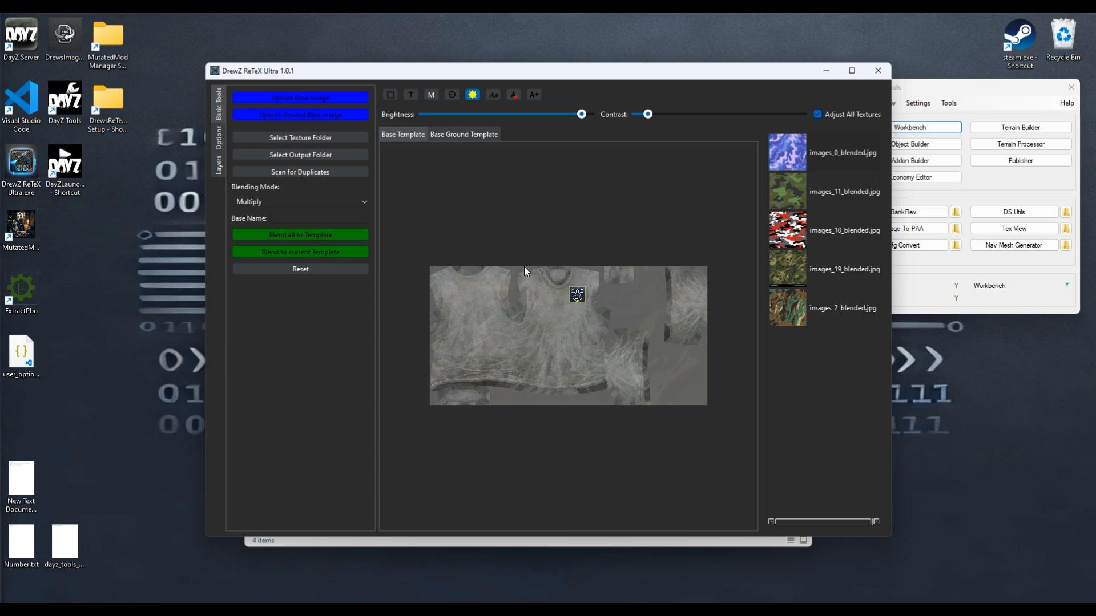
Stretch the chest logo slightly wider while keeping its height
{"action": "left_click", "coordinate": [451, 95]}
{"action": "scroll", "coordinate": [580, 283], "scroll_direction": "up", "scroll_amount": 5}
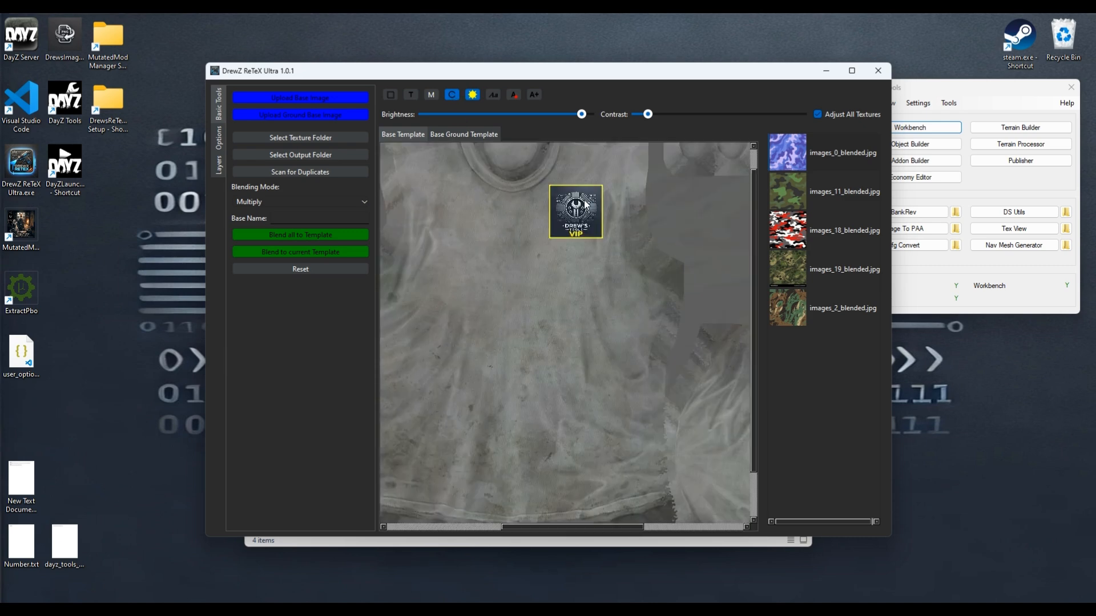
{"action": "scroll", "coordinate": [584, 204], "scroll_direction": "up", "scroll_amount": 4}
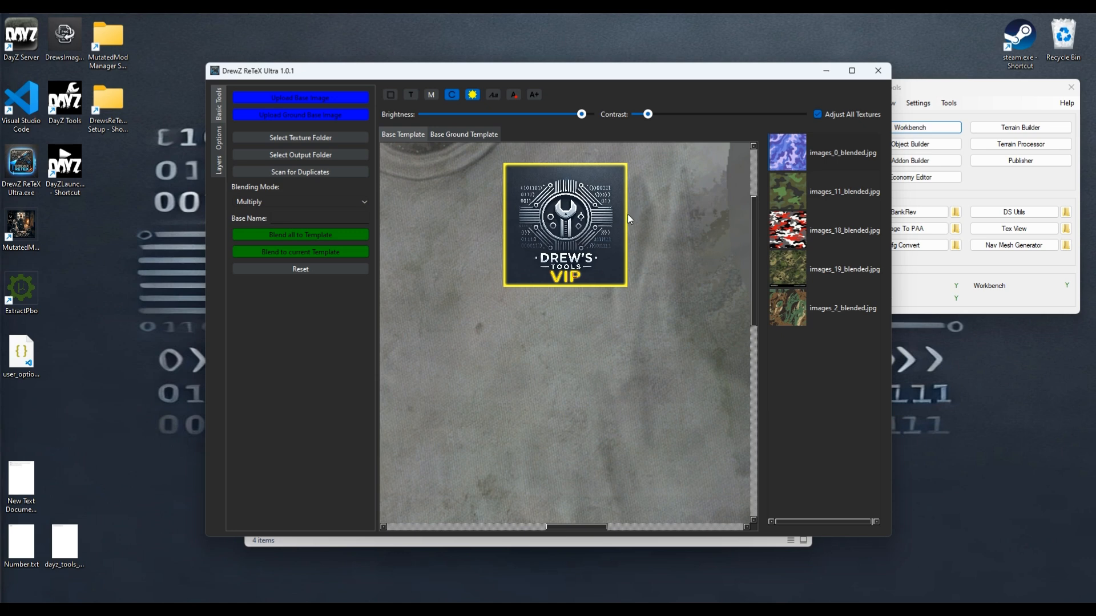
{"action": "mouse_move", "coordinate": [626, 215]}
{"action": "left_mouse_down"}
{"action": "mouse_move", "coordinate": [598, 214]}
{"action": "mouse_move", "coordinate": [712, 211]}
{"action": "mouse_move", "coordinate": [643, 217]}
{"action": "left_mouse_up"}
{"action": "left_click_drag", "start_coordinate": [502, 221], "coordinate": [649, 209]}
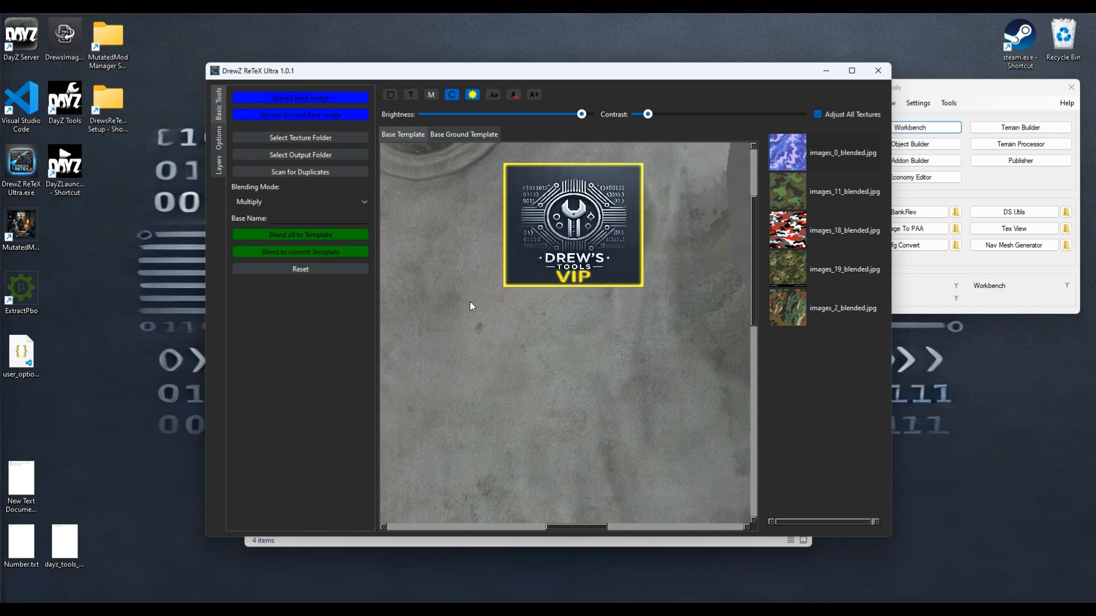
{"action": "scroll", "coordinate": [510, 338], "scroll_direction": "down", "scroll_amount": 8}
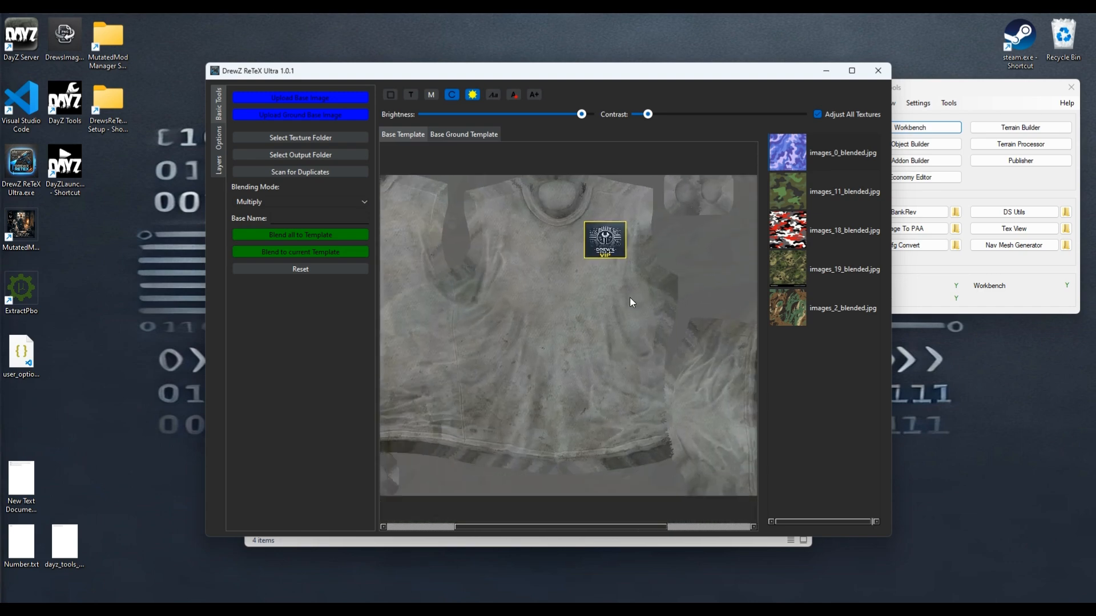
Add the text ADMIN to the base template
{"action": "left_click", "coordinate": [411, 95]}
{"action": "left_click", "coordinate": [685, 418]}
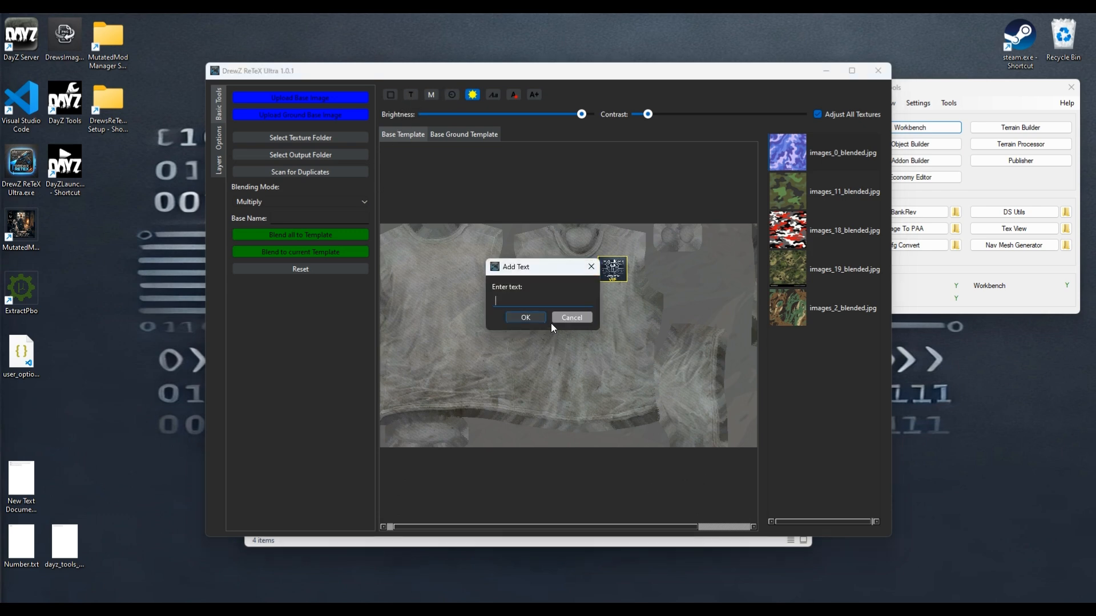
{"action": "type", "text": "ADMIN"}
{"action": "left_click", "coordinate": [529, 316]}
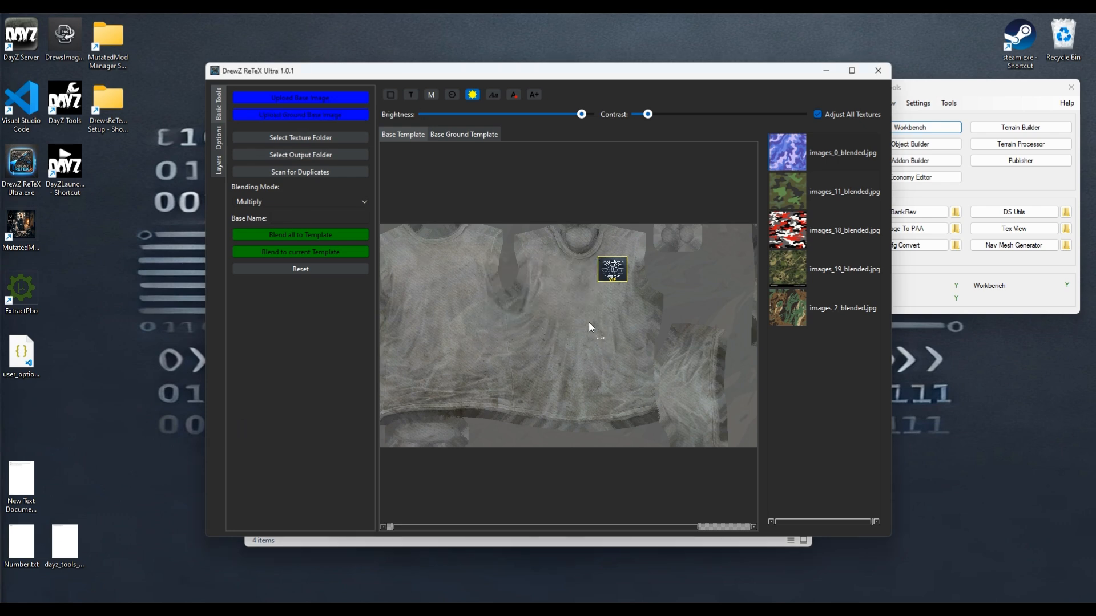
Set the ADMIN text's size to 100 and change its color to yellow (#ffff00)
{"action": "left_click", "coordinate": [429, 94]}
{"action": "left_click", "coordinate": [534, 95]}
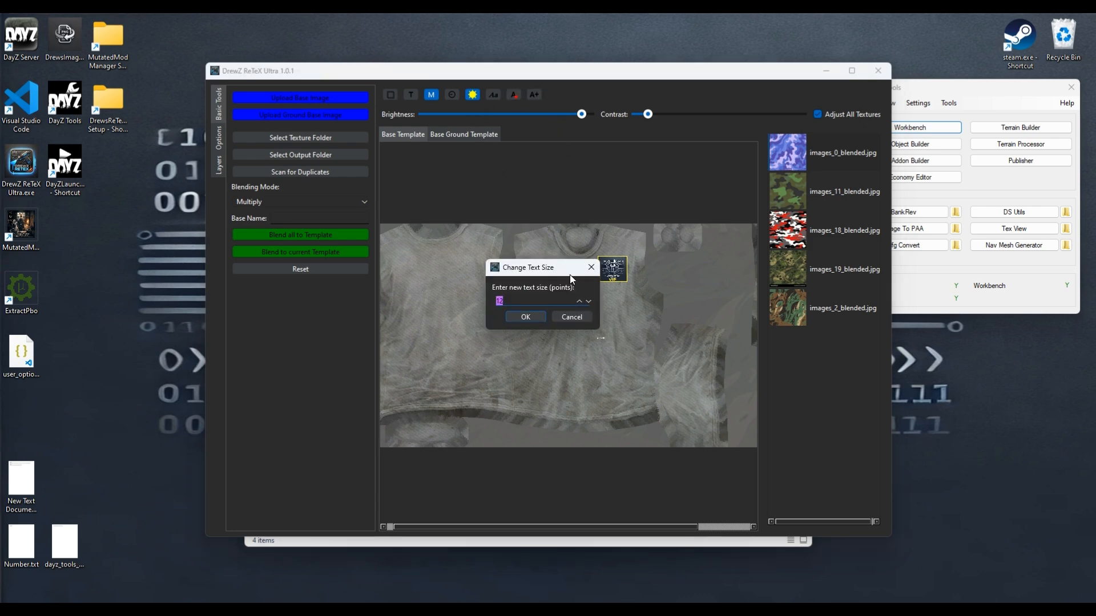
{"action": "type", "text": "100"}
{"action": "key", "text": "Return"}
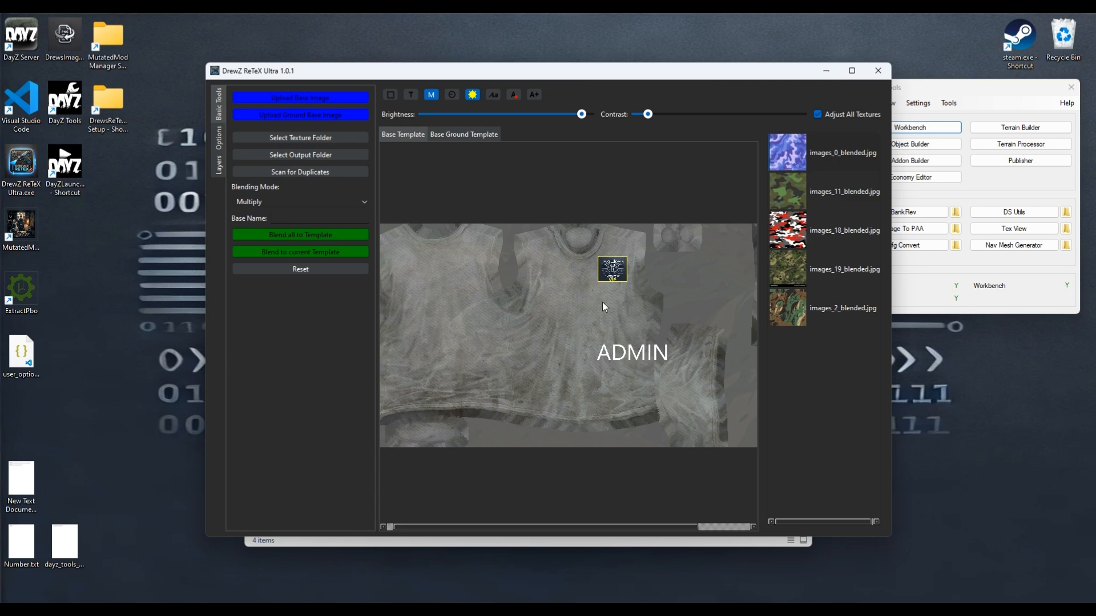
{"action": "left_click", "coordinate": [516, 94]}
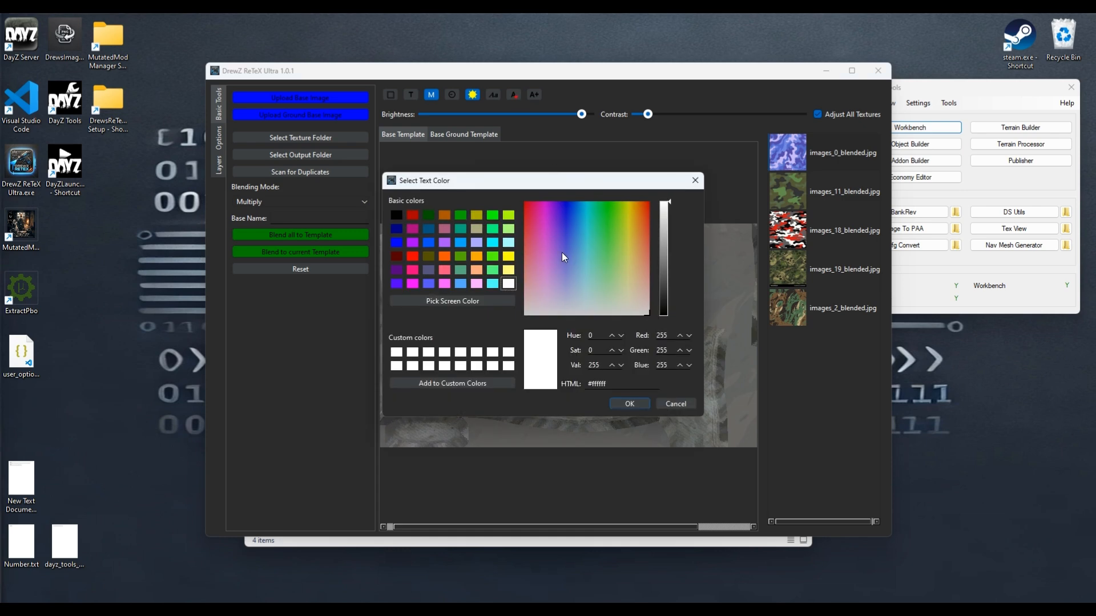
{"action": "left_click", "coordinate": [508, 257]}
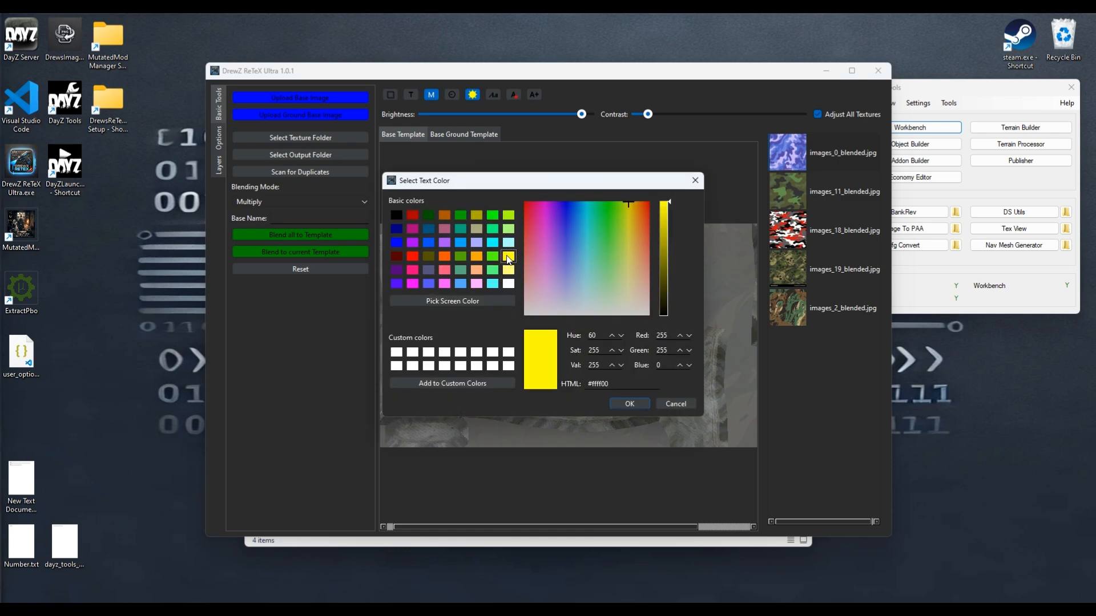
{"action": "left_click", "coordinate": [618, 405]}
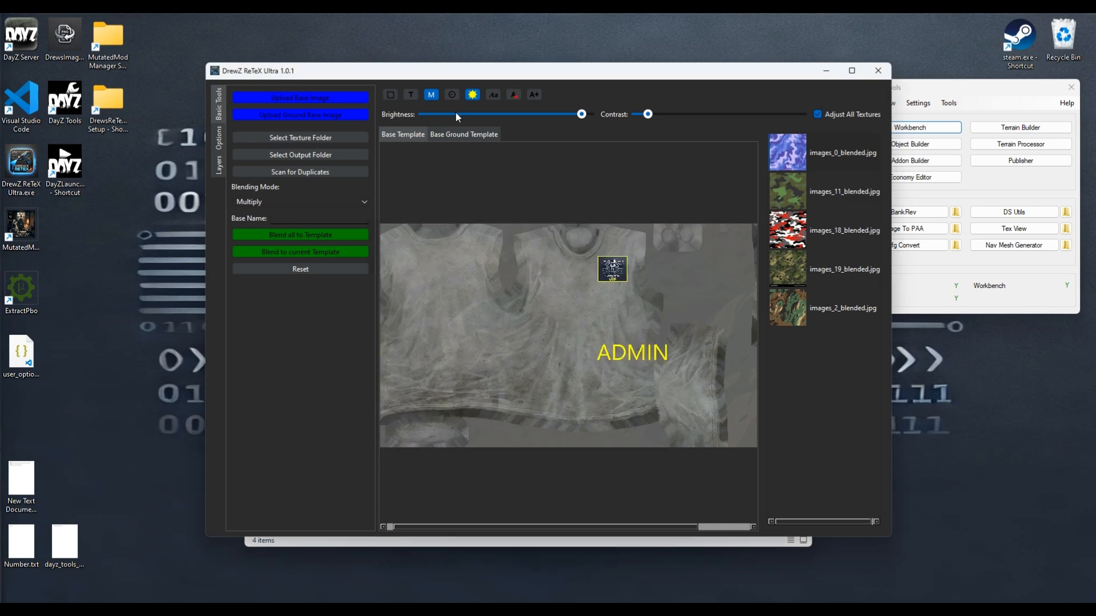
Change the ADMIN text's font style to Bold Italic at size 48, with no effects and the writing system left at Any
{"action": "left_click", "coordinate": [493, 95]}
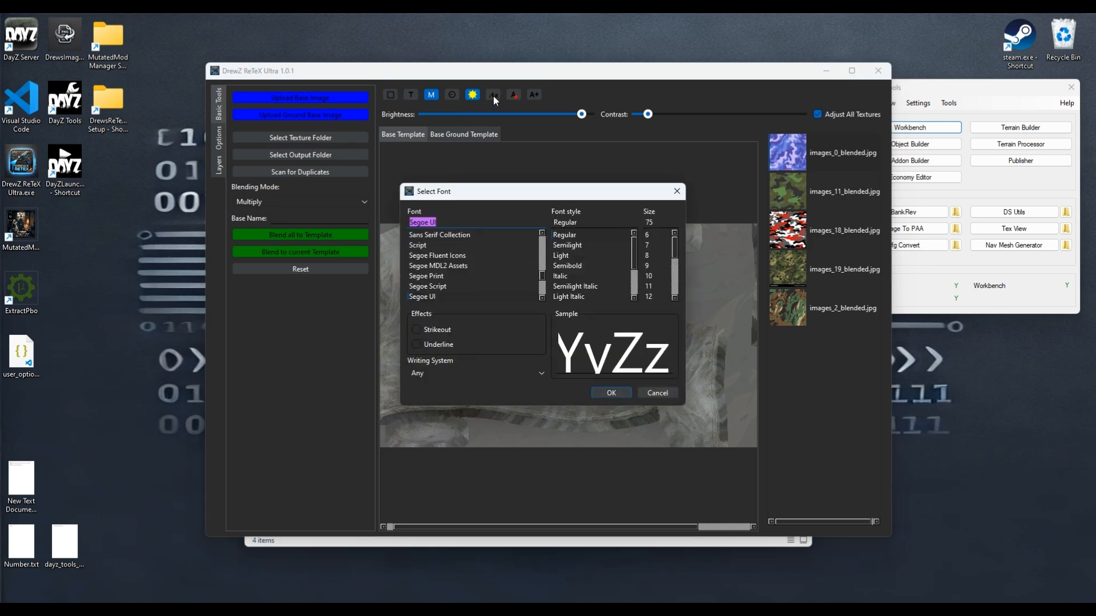
{"action": "scroll", "coordinate": [660, 274], "scroll_direction": "down", "scroll_amount": 4}
{"action": "scroll", "coordinate": [583, 286], "scroll_direction": "down", "scroll_amount": 2}
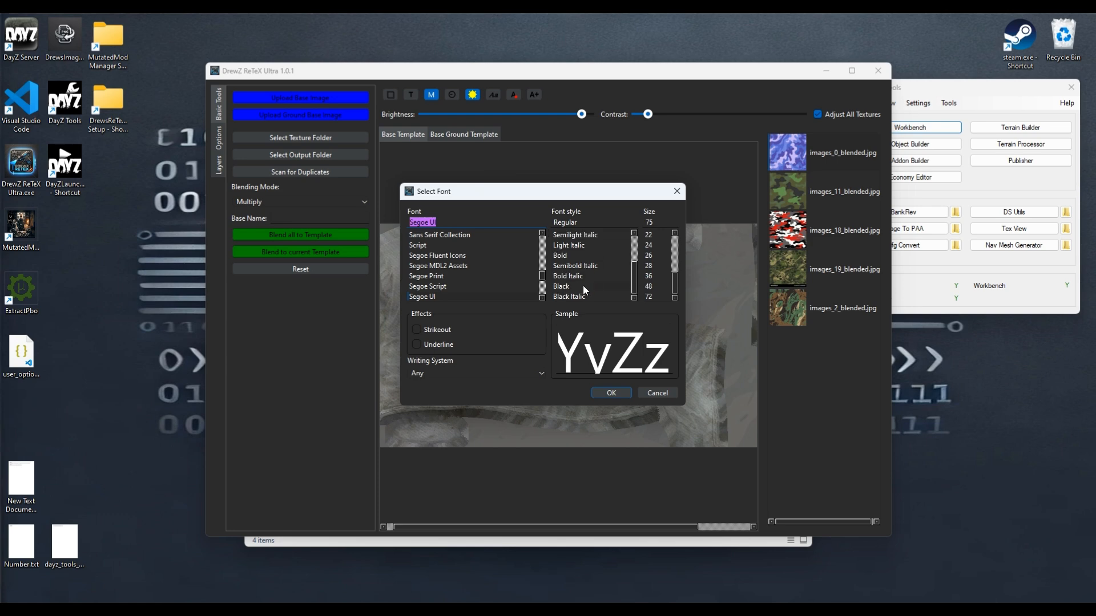
{"action": "left_click", "coordinate": [584, 275]}
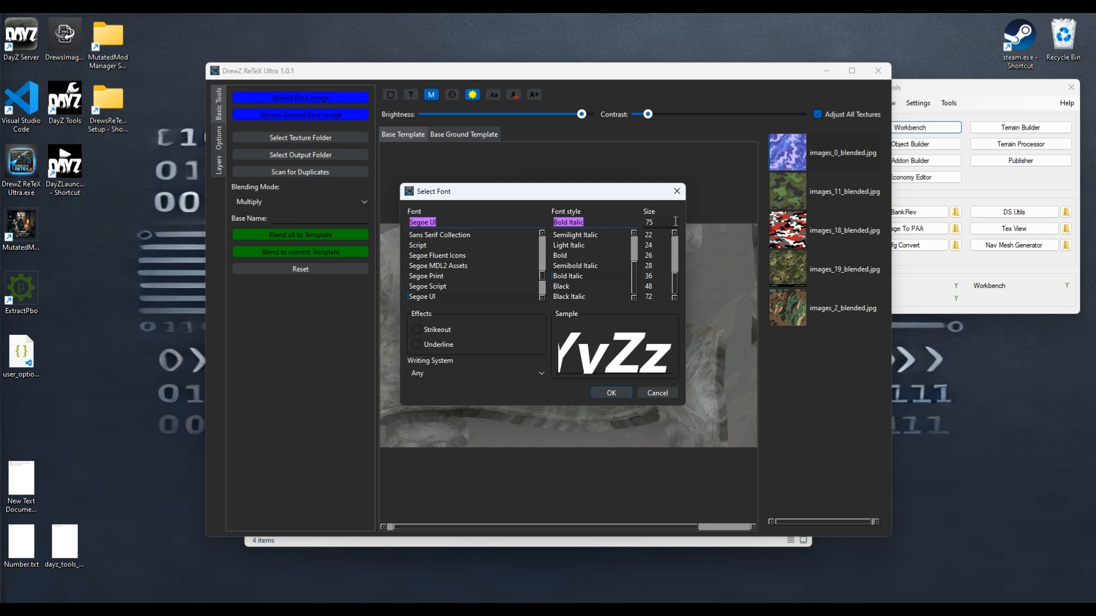
{"action": "left_click", "coordinate": [649, 286]}
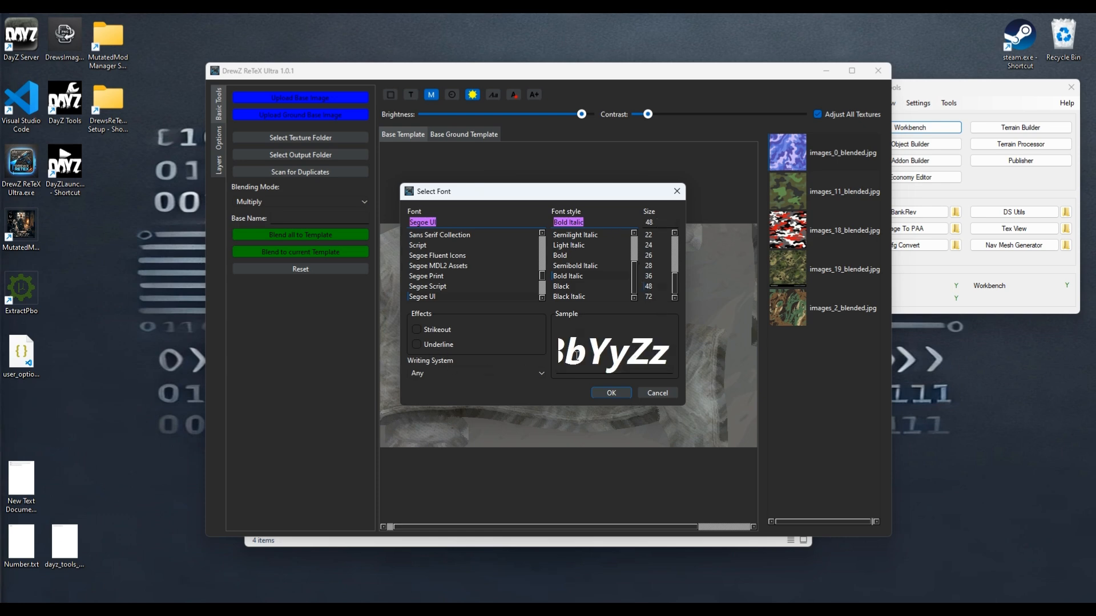
{"action": "left_click", "coordinate": [437, 344]}
{"action": "left_click", "coordinate": [435, 343]}
{"action": "left_click", "coordinate": [471, 373]}
{"action": "scroll", "coordinate": [454, 451], "scroll_direction": "down", "scroll_amount": 7}
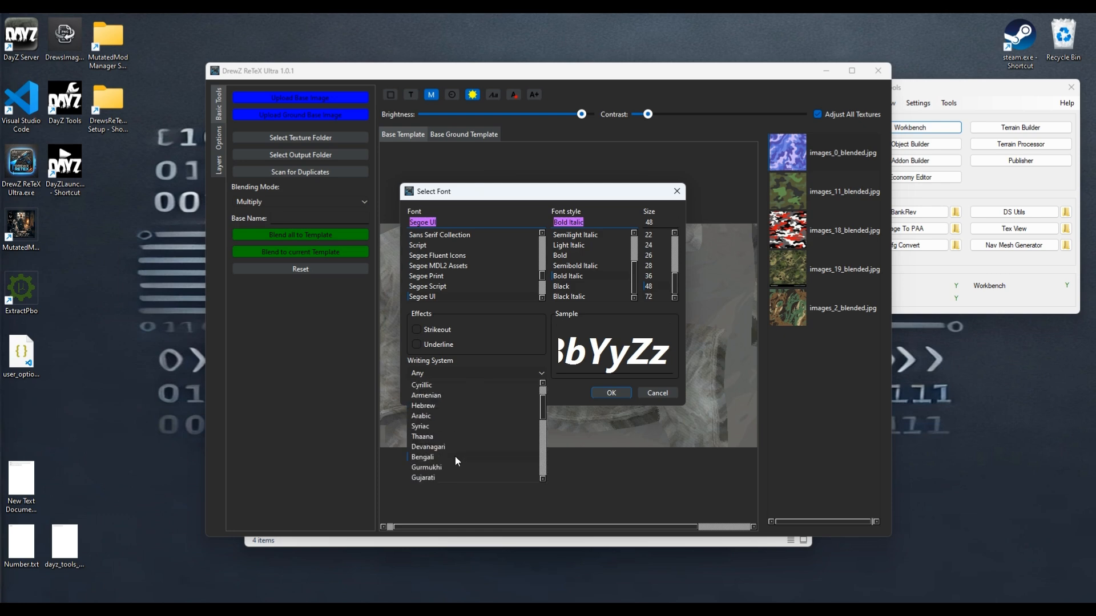
{"action": "scroll", "coordinate": [451, 442], "scroll_direction": "up", "scroll_amount": 5}
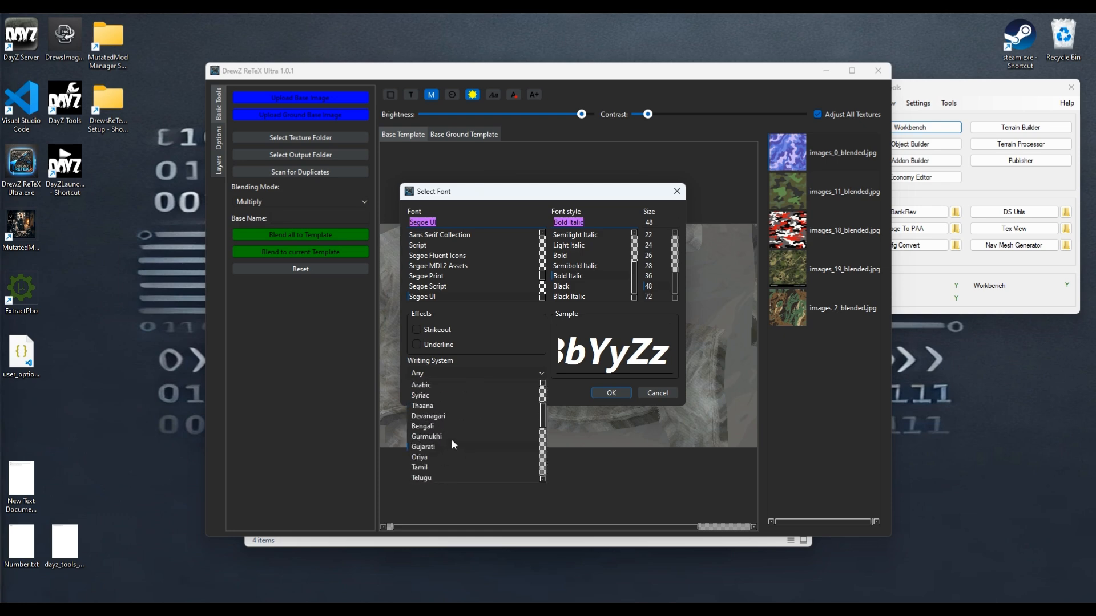
{"action": "left_click", "coordinate": [457, 372]}
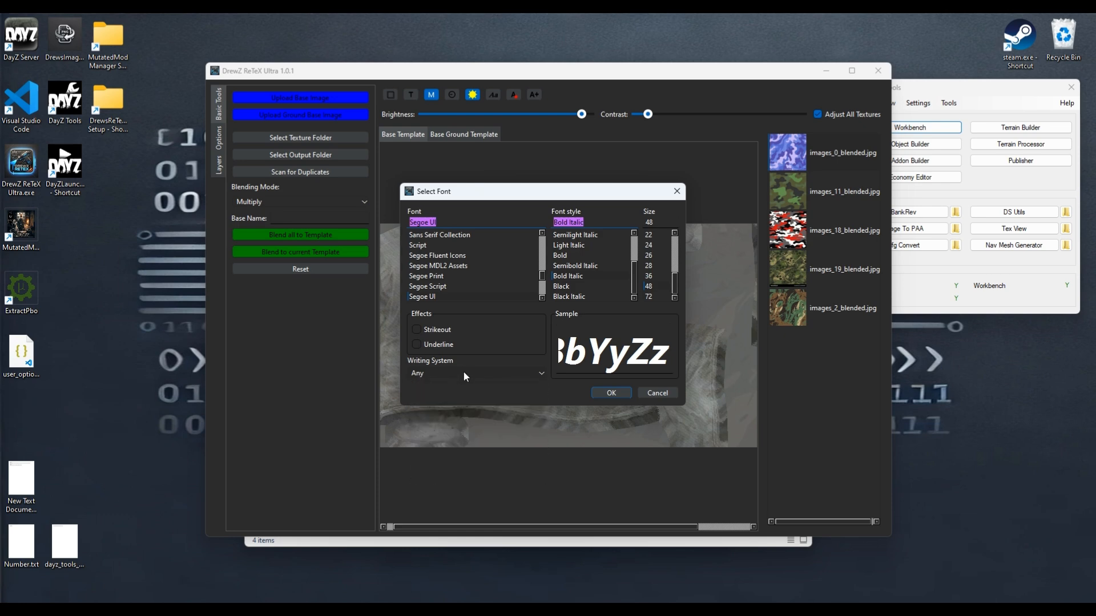
{"action": "left_click", "coordinate": [611, 392]}
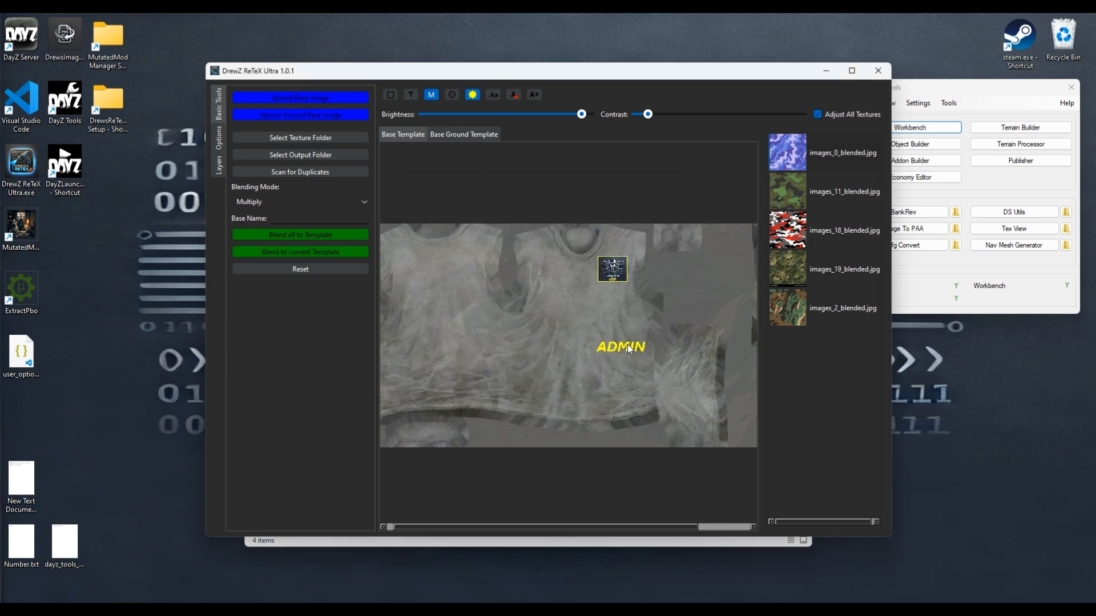
Move the ADMIN text up onto the shirt's chest, directly beside the logo
{"action": "left_click_drag", "start_coordinate": [628, 344], "coordinate": [564, 268]}
{"action": "left_click_drag", "start_coordinate": [587, 274], "coordinate": [581, 314]}
{"action": "left_click", "coordinate": [577, 319]}
{"action": "scroll", "coordinate": [616, 273], "scroll_direction": "down", "scroll_amount": 3}
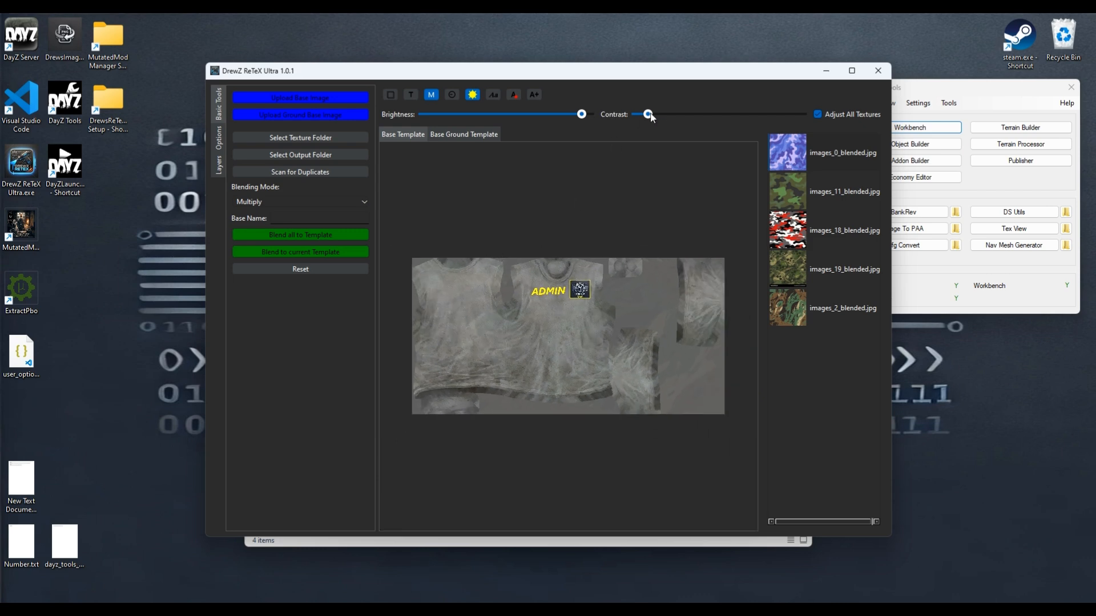
Set the brightness for all textures to about the middle of its range and the contrast slightly above the middle
{"action": "left_click_drag", "start_coordinate": [648, 117], "coordinate": [726, 111]}
{"action": "left_click_drag", "start_coordinate": [581, 114], "coordinate": [483, 115]}
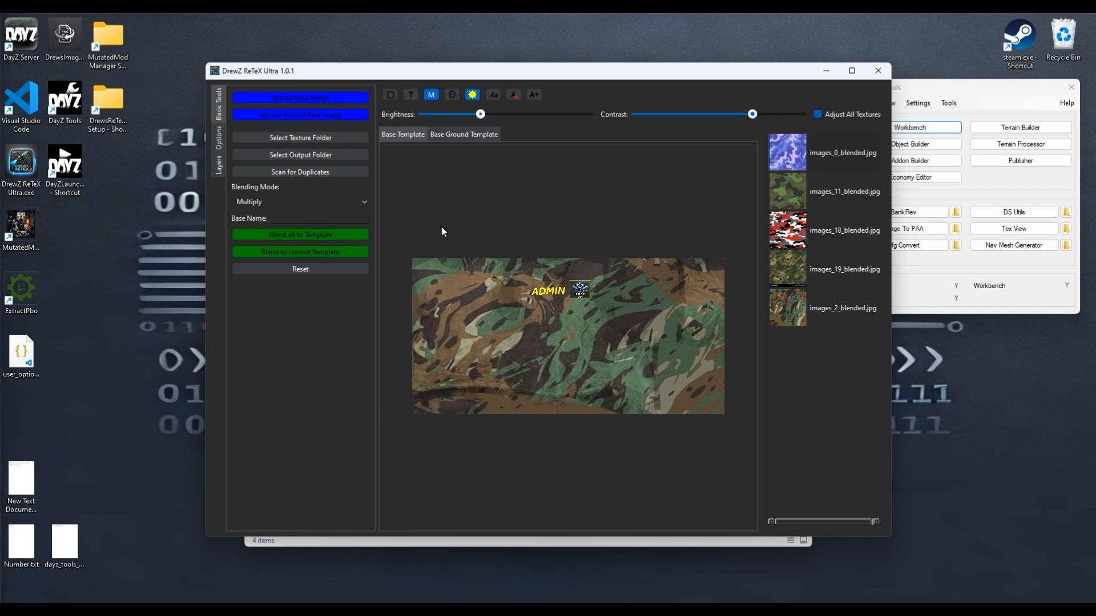
{"action": "left_click_drag", "start_coordinate": [480, 114], "coordinate": [494, 114]}
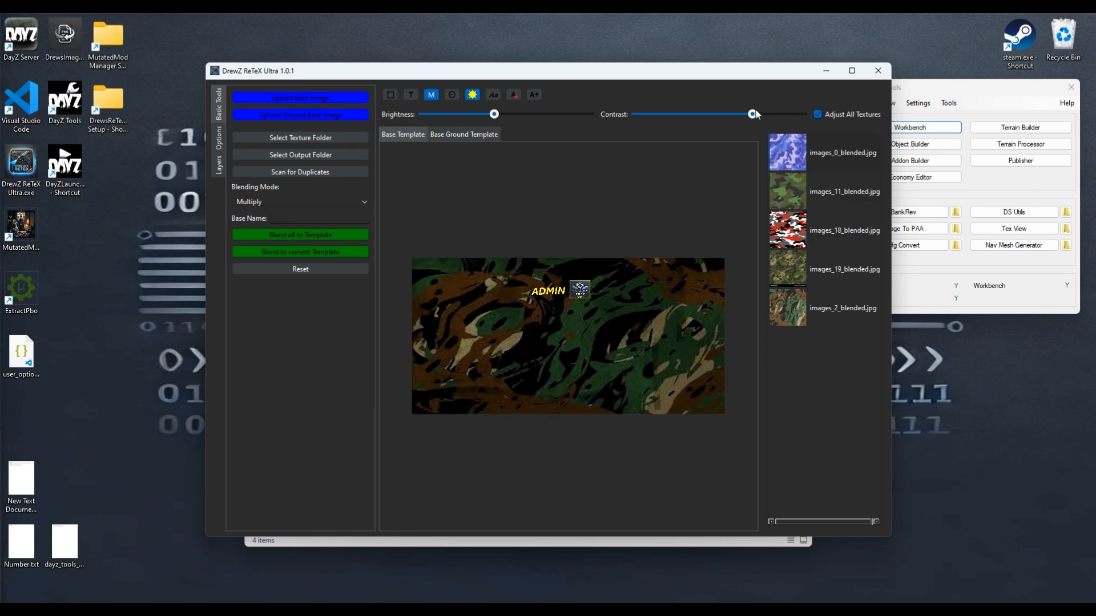
{"action": "left_click_drag", "start_coordinate": [752, 114], "coordinate": [741, 114]}
{"action": "left_click_drag", "start_coordinate": [496, 115], "coordinate": [508, 115]}
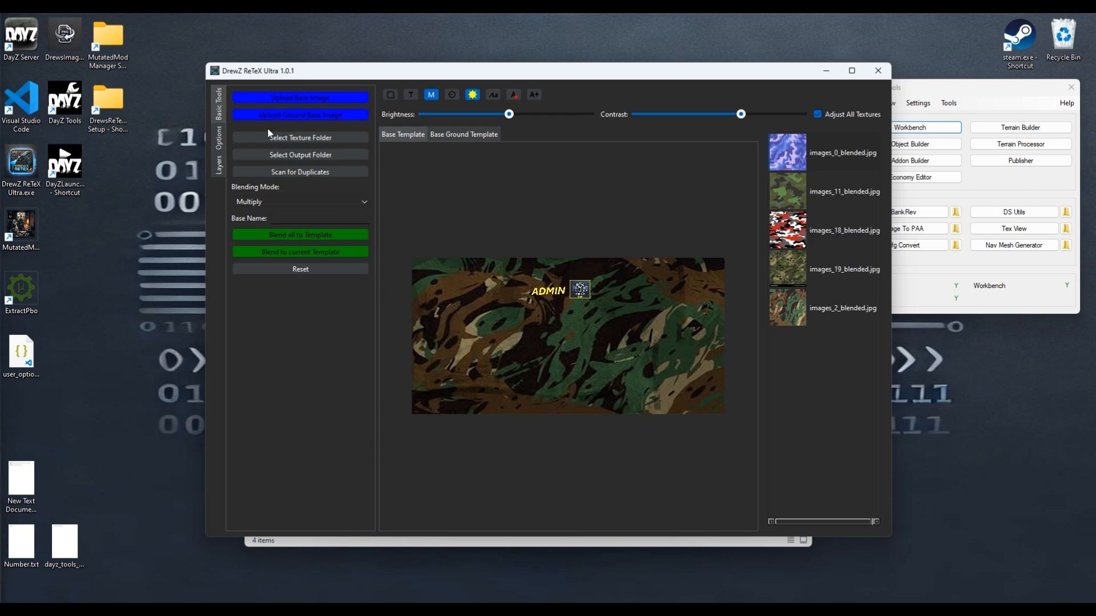
Set the base name to MM_TShirt and blend all textures to the template
{"action": "left_click", "coordinate": [315, 219]}
{"action": "type", "text": "MM_TShirt"}
{"action": "type", "text": "3"}
{"action": "key", "text": "BackSpace"}
{"action": "key", "text": "BackSpace"}
{"action": "left_click", "coordinate": [314, 236]}
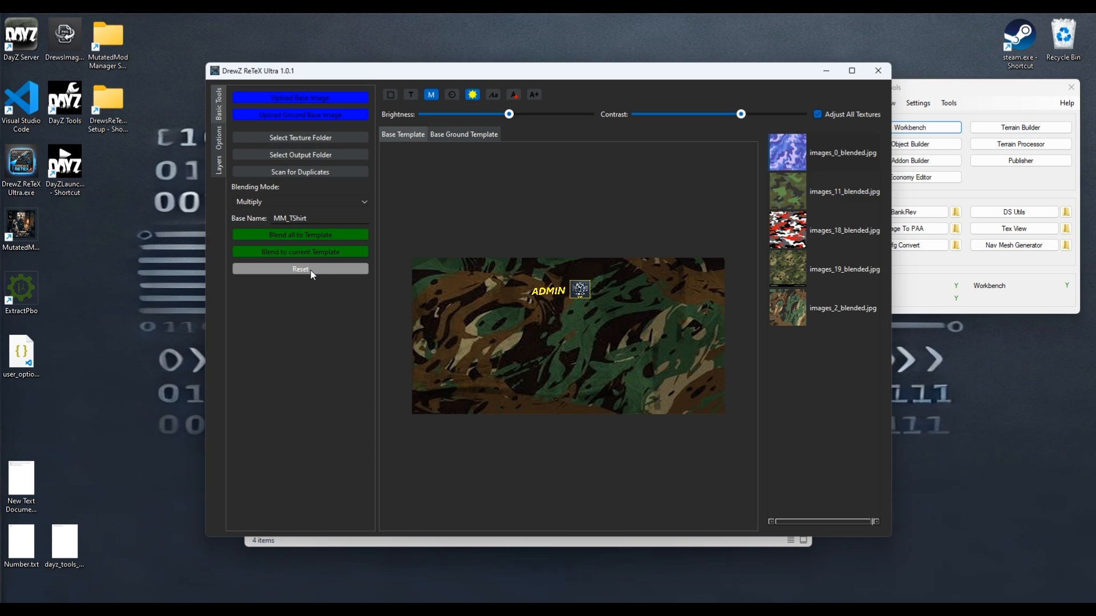
Try out the Convert to .PAA, Generate Scripts and Pack into .PBO options, and switch all three off again
{"action": "left_click", "coordinate": [217, 137]}
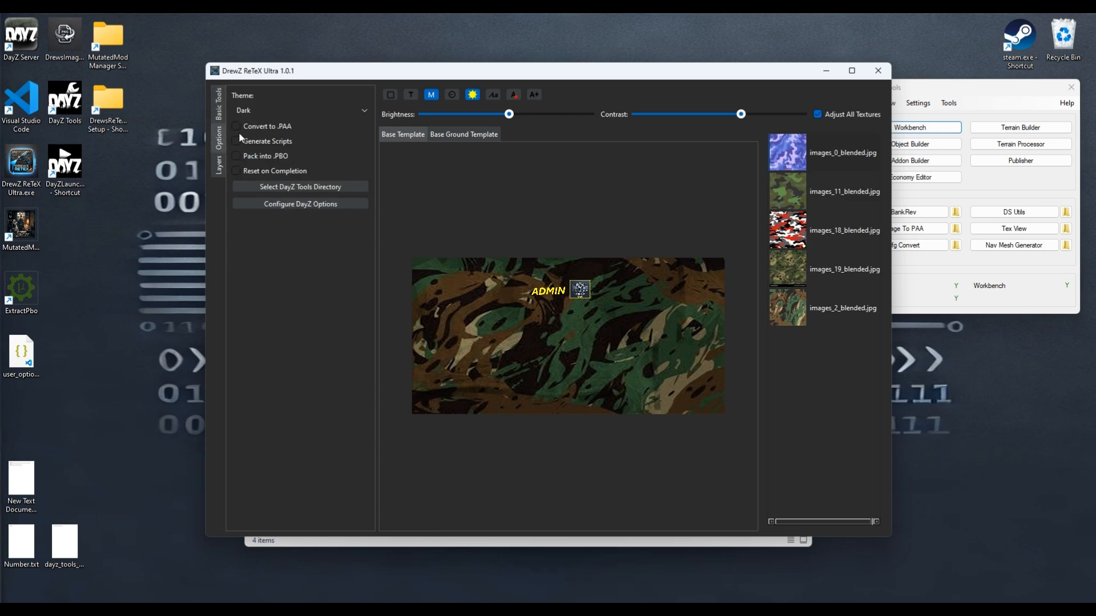
{"action": "left_click", "coordinate": [275, 128]}
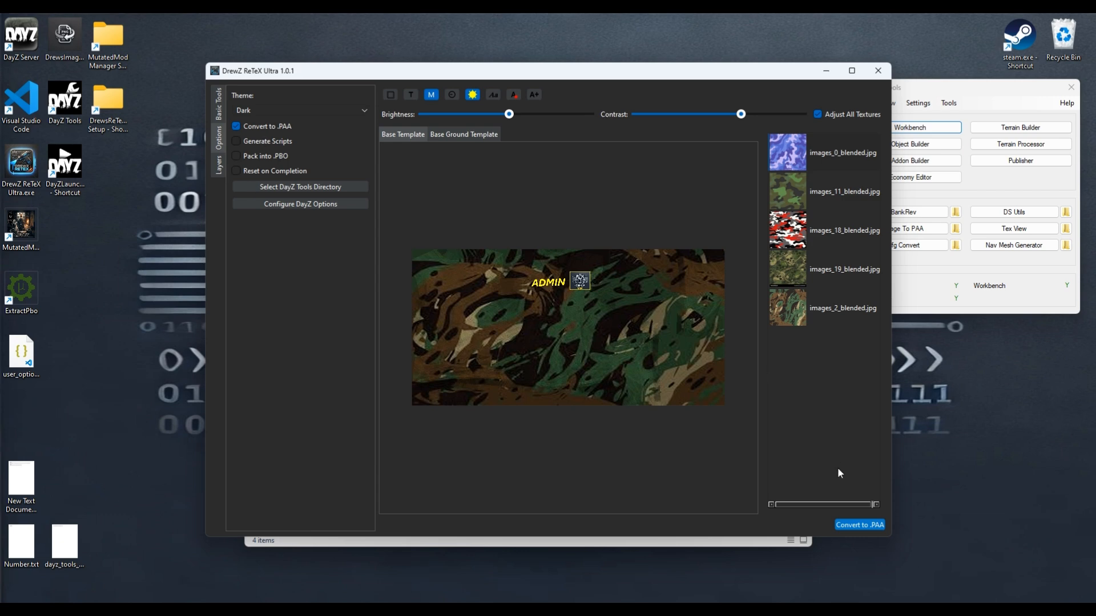
{"action": "left_click", "coordinate": [843, 521]}
{"action": "left_click", "coordinate": [267, 143]}
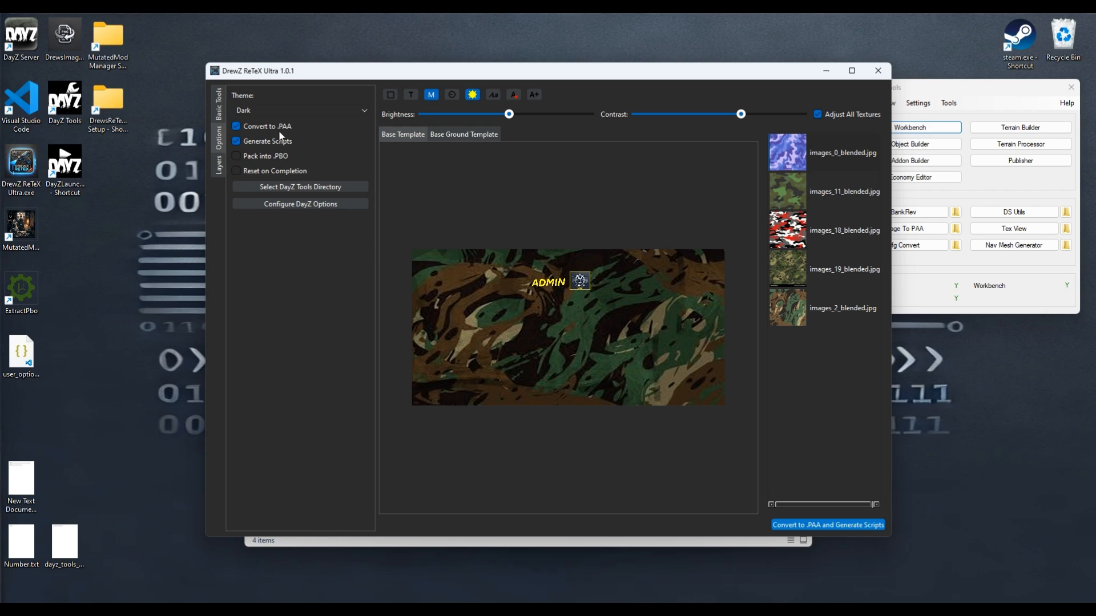
{"action": "left_click", "coordinate": [243, 159]}
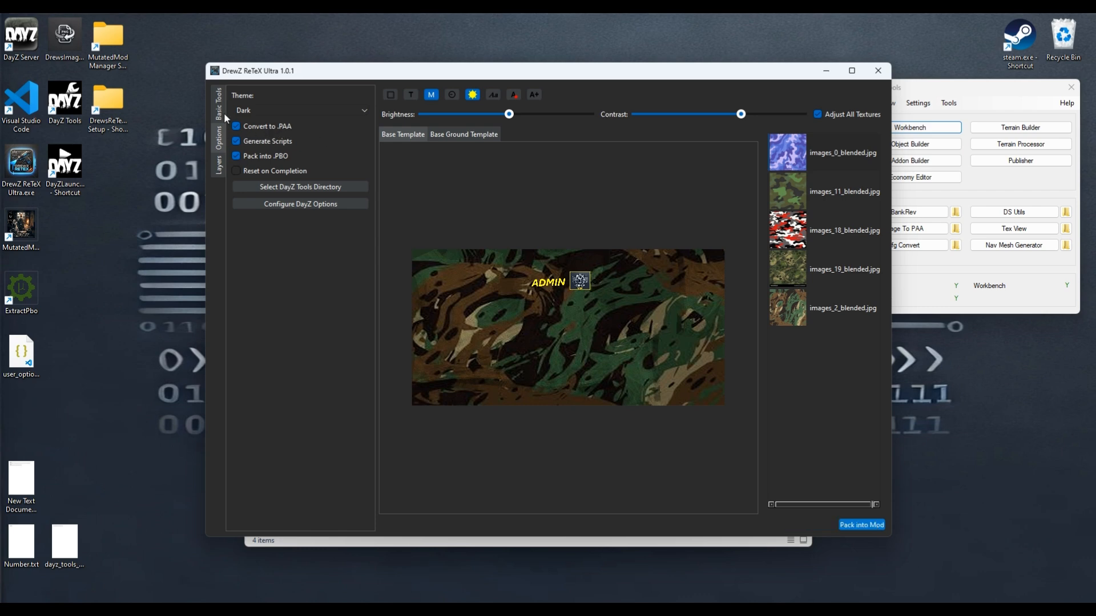
{"action": "left_click", "coordinate": [246, 157]}
{"action": "left_click", "coordinate": [256, 141]}
{"action": "left_click", "coordinate": [237, 125]}
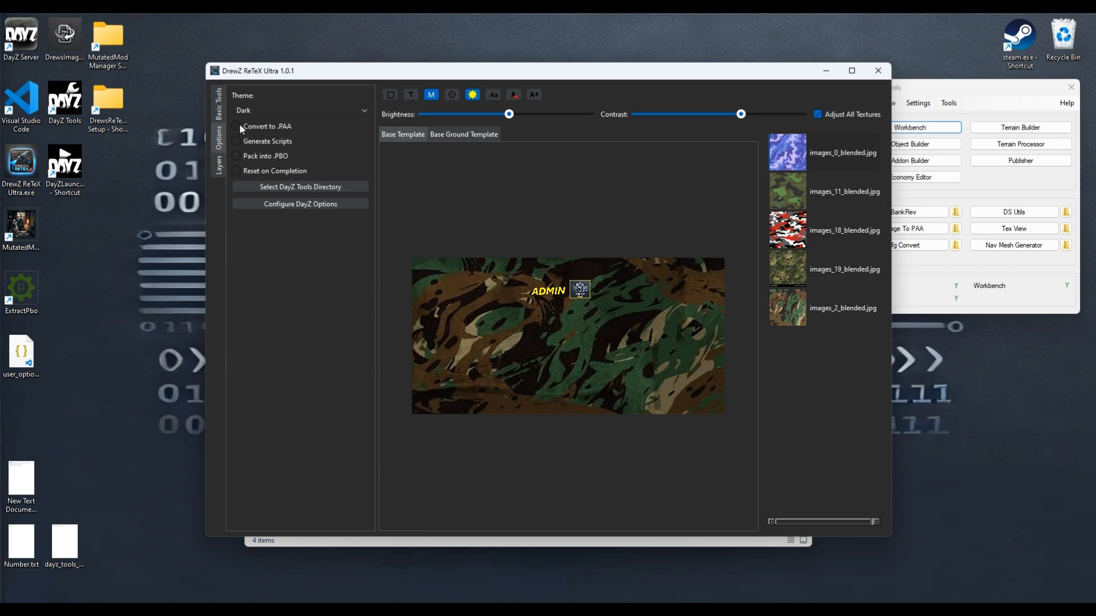
Enable Convert to .PAA, Generate Scripts and Pack into .PBO, and open the DayZ options configuration
{"action": "left_click", "coordinate": [238, 126]}
{"action": "left_click", "coordinate": [237, 141]}
{"action": "left_click", "coordinate": [238, 156]}
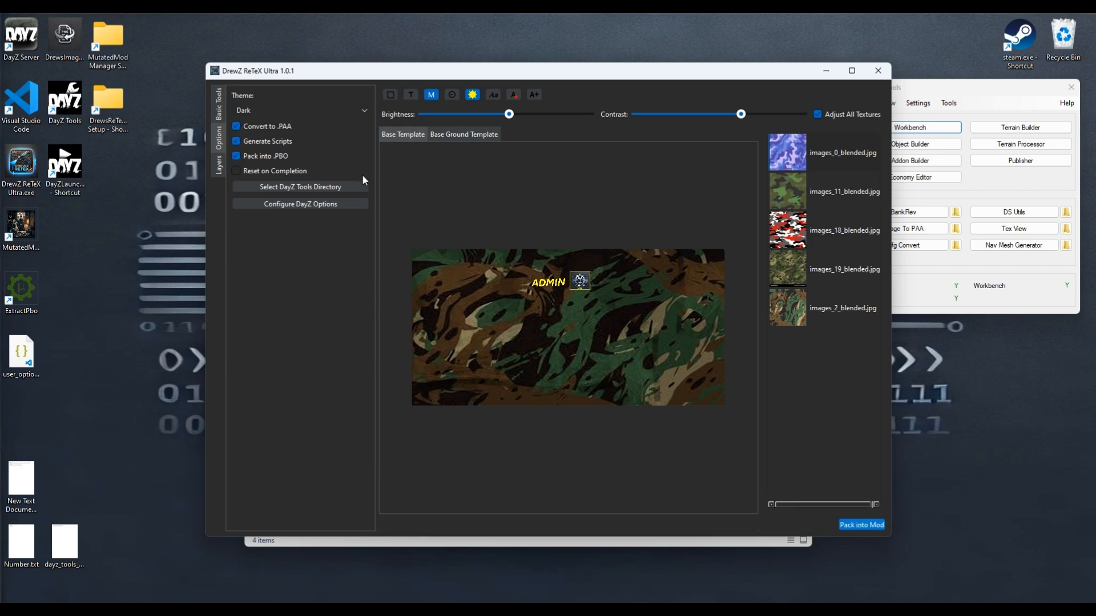
{"action": "left_click", "coordinate": [298, 204]}
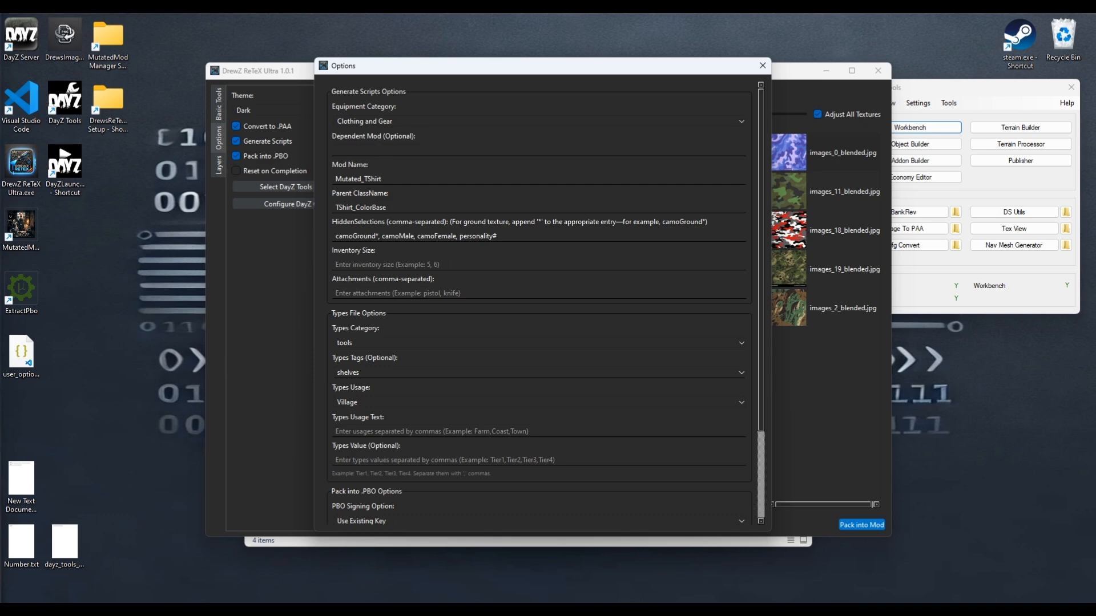
Switch to VS Code to examine the CfgPatches class name in the belts config.cpp, and return to DrewZ ReTeX Ultra
{"action": "key", "text": "alt+Tab"}
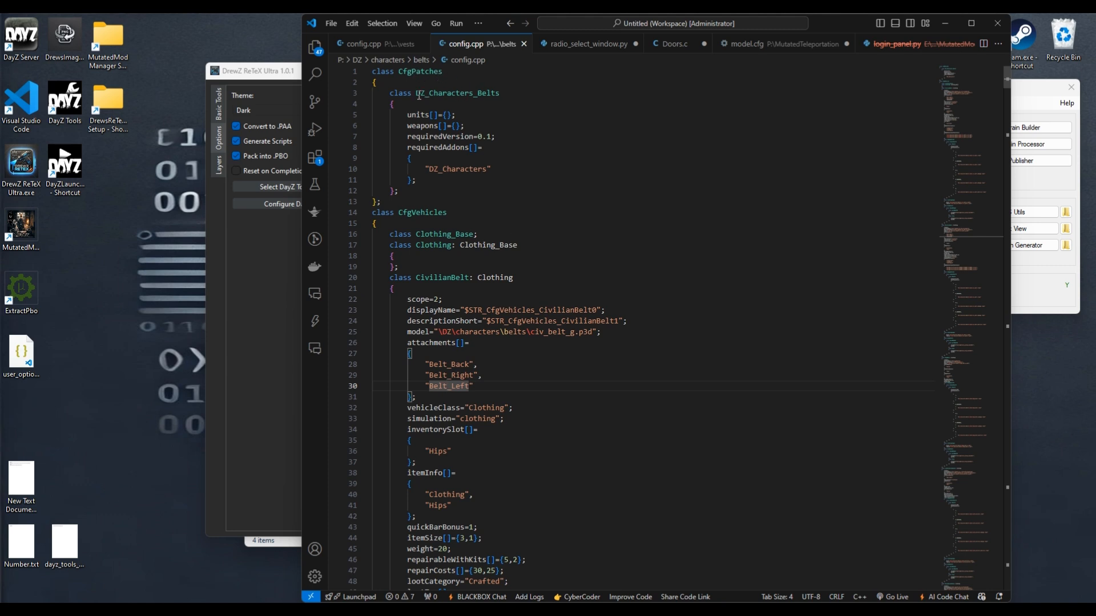
{"action": "left_click_drag", "start_coordinate": [417, 94], "coordinate": [500, 94]}
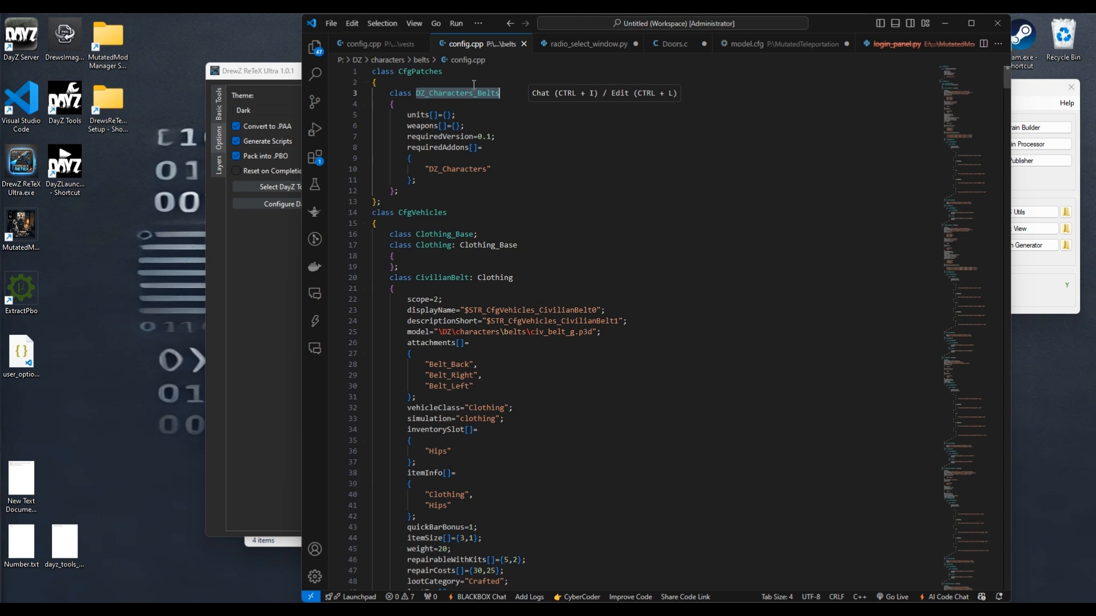
{"action": "left_click", "coordinate": [255, 308]}
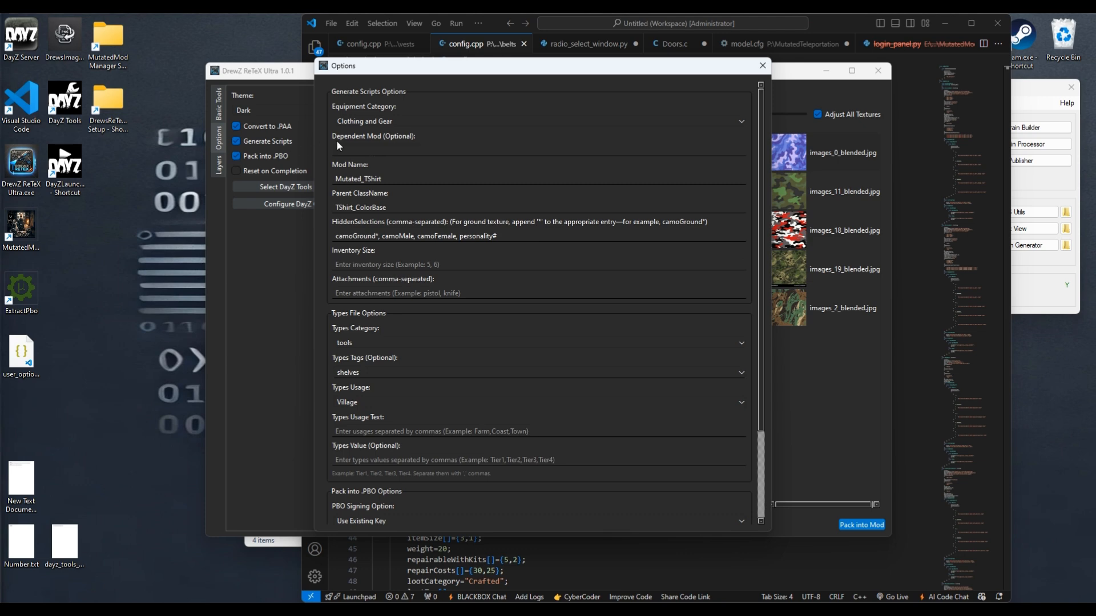
Review the mod name, parent class name and hidden selections in the script options, retyping the asterisk after camoGround
{"action": "left_click", "coordinate": [399, 180]}
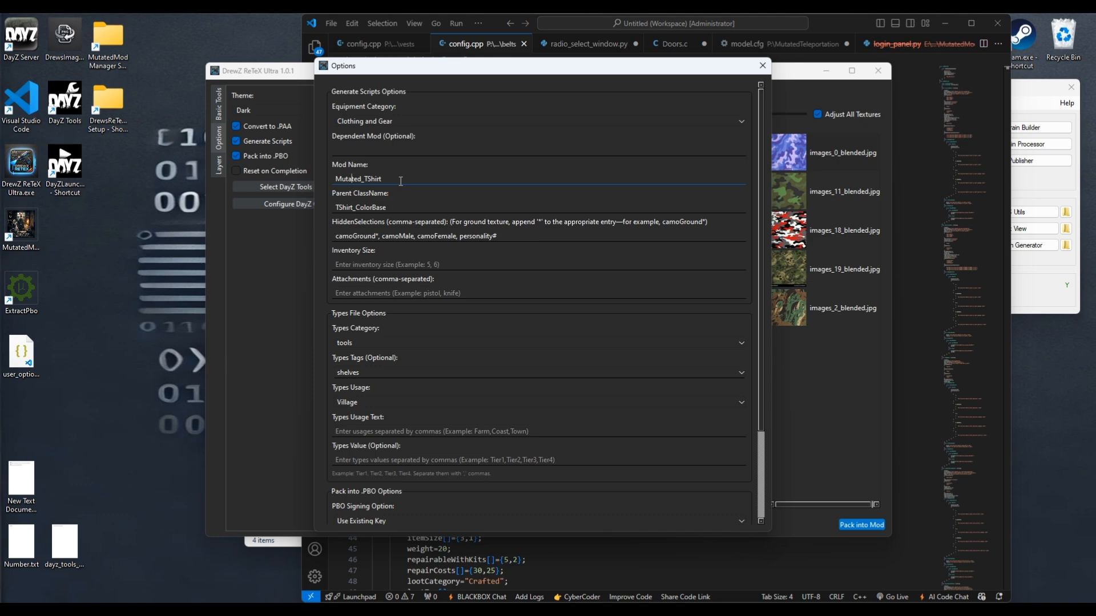
{"action": "double_click", "coordinate": [351, 207]}
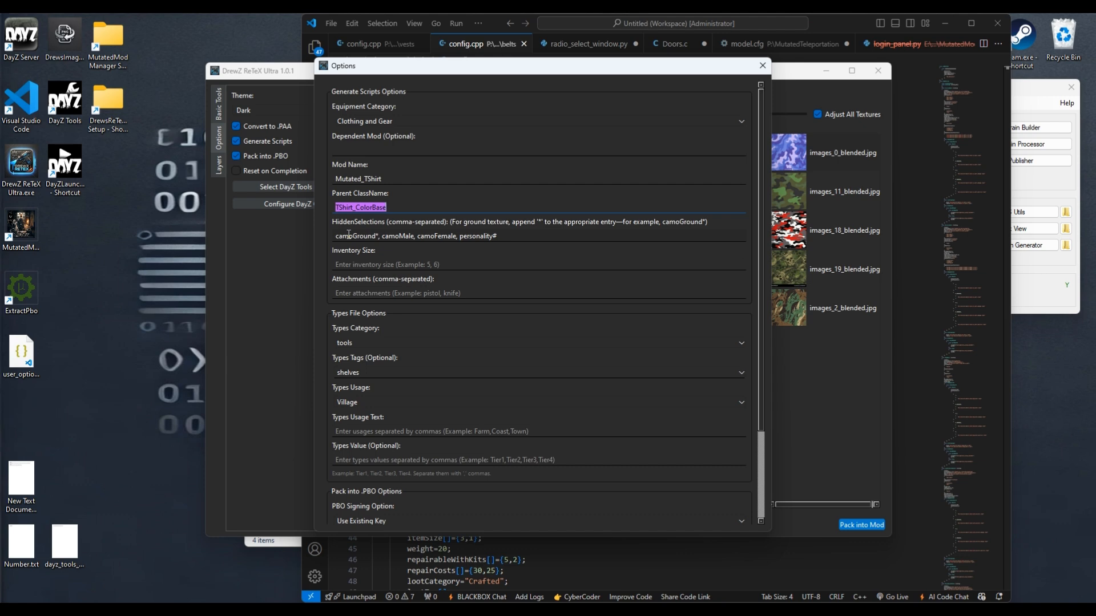
{"action": "left_click_drag", "start_coordinate": [379, 238], "coordinate": [378, 238]}
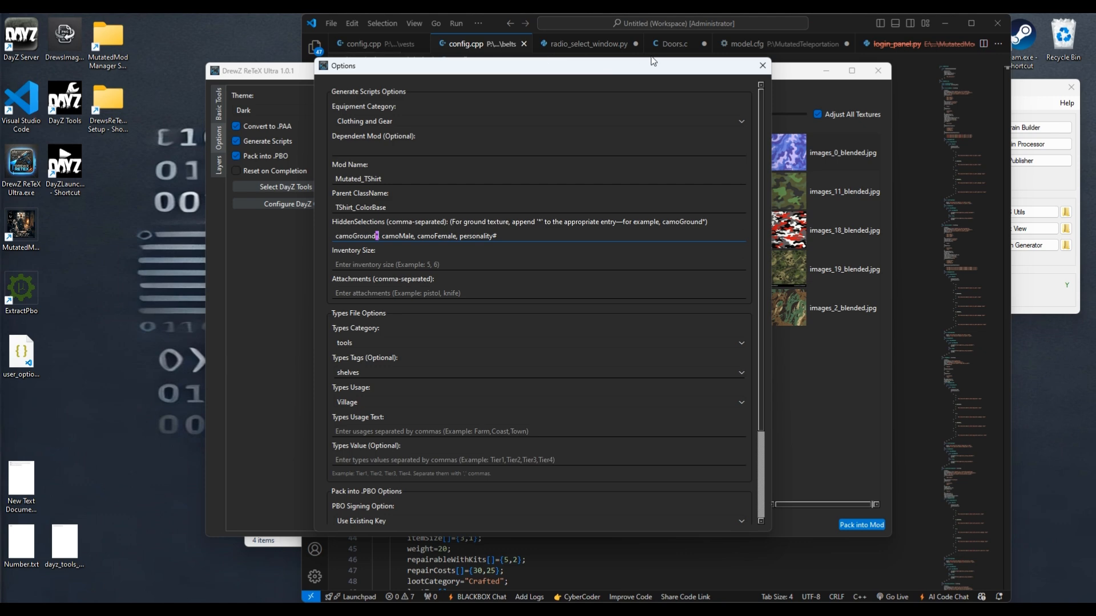
{"action": "left_click_drag", "start_coordinate": [635, 67], "coordinate": [534, 175]}
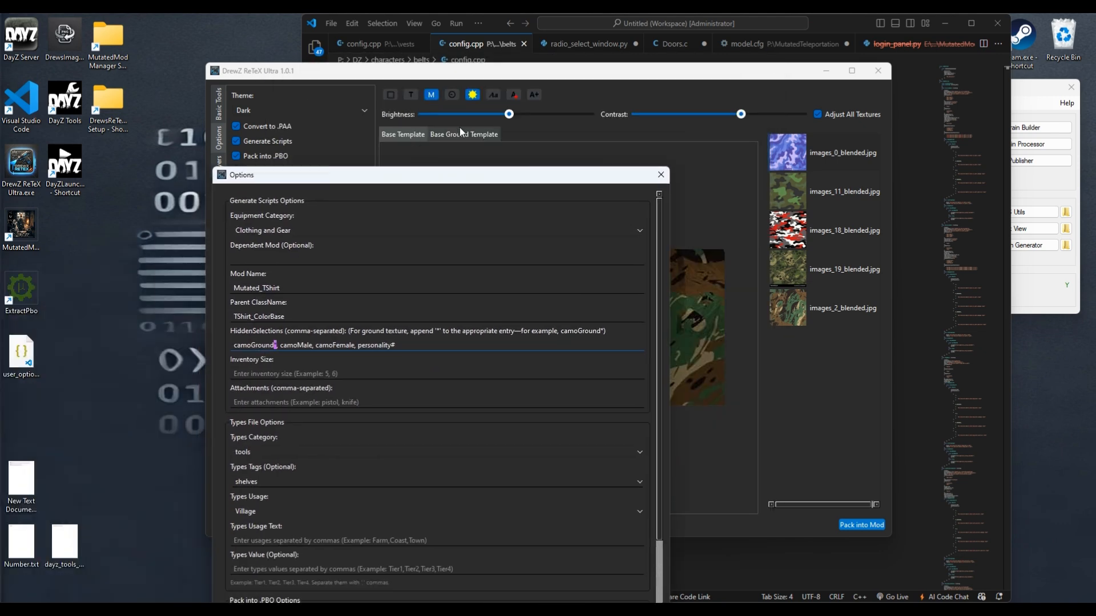
{"action": "left_click_drag", "start_coordinate": [463, 182], "coordinate": [604, 118]}
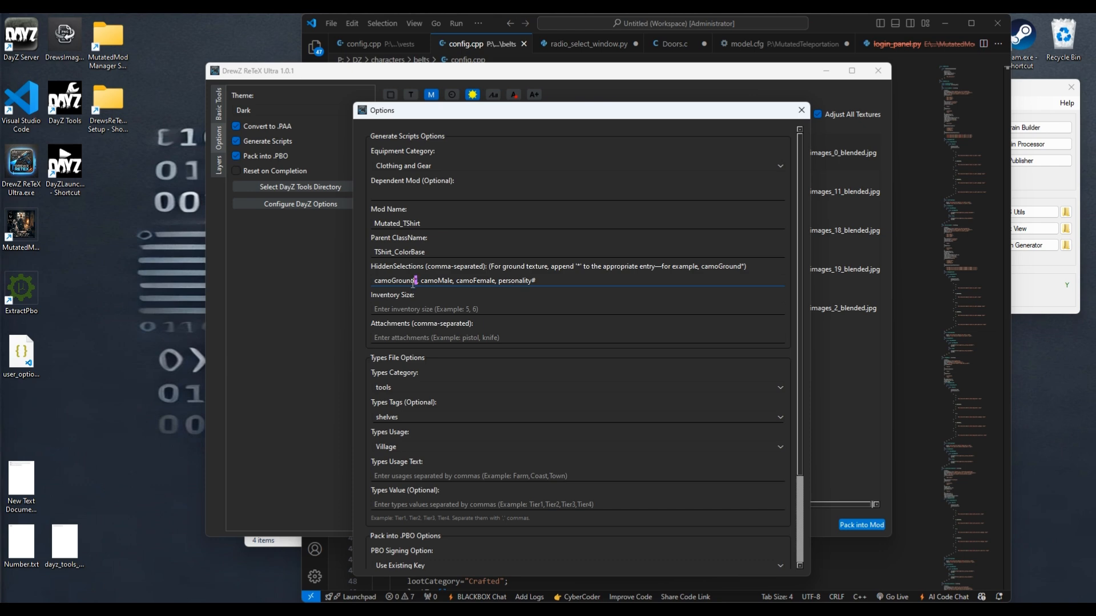
{"action": "type", "text": "*"}
{"action": "double_click", "coordinate": [430, 281]}
{"action": "double_click", "coordinate": [474, 280]}
{"action": "left_click_drag", "start_coordinate": [537, 279], "coordinate": [533, 281]}
{"action": "left_click", "coordinate": [535, 280]}
{"action": "left_click_drag", "start_coordinate": [536, 280], "coordinate": [532, 280]}
Set the inventory size to 10, 10 in the script generation options
{"action": "left_click", "coordinate": [426, 311]}
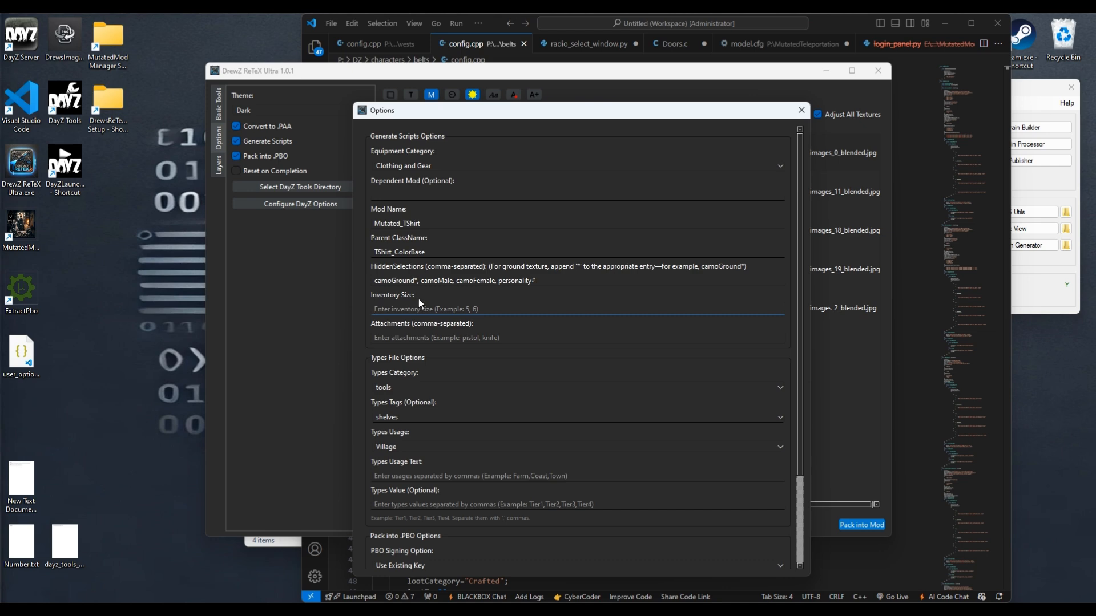
{"action": "type", "text": "10, 10"}
{"action": "left_click", "coordinate": [409, 336]}
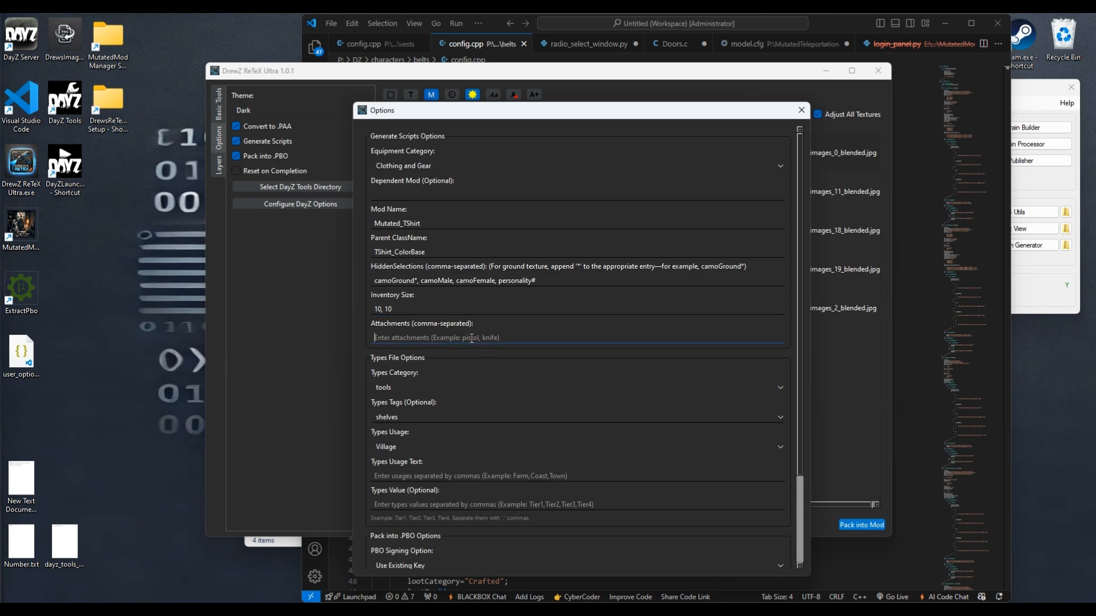
Enter knife, pistol as the attachments, and set the types category to clothes with the floor tag
{"action": "type", "text": "knife, pistol"}
{"action": "left_click", "coordinate": [400, 359]}
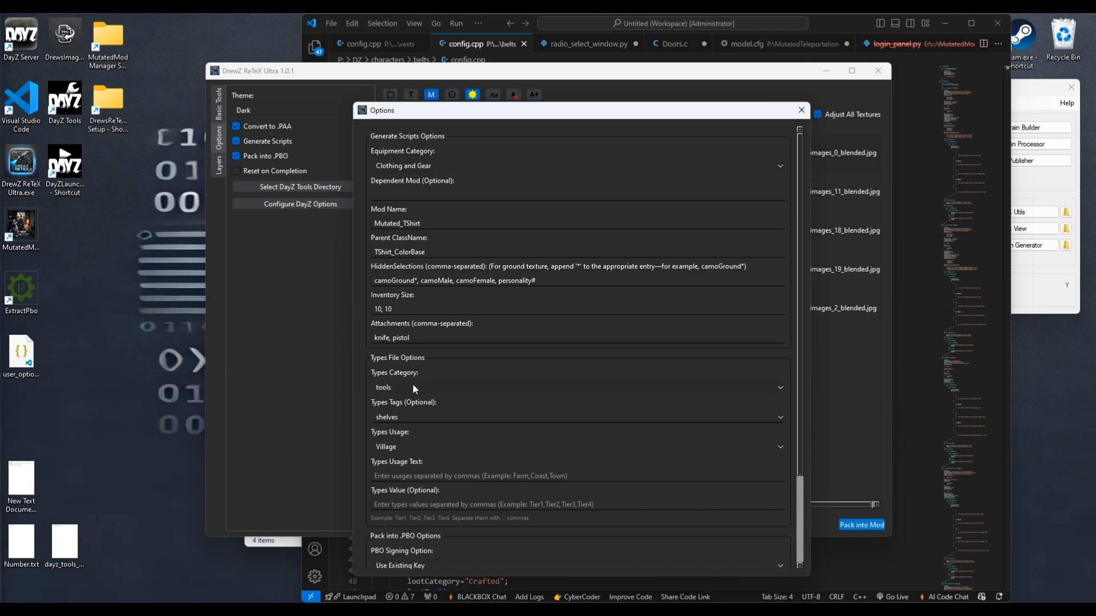
{"action": "scroll", "coordinate": [414, 386], "scroll_direction": "down", "scroll_amount": 3}
{"action": "scroll", "coordinate": [414, 388], "scroll_direction": "down", "scroll_amount": 1}
{"action": "scroll", "coordinate": [408, 418], "scroll_direction": "up", "scroll_amount": 1}
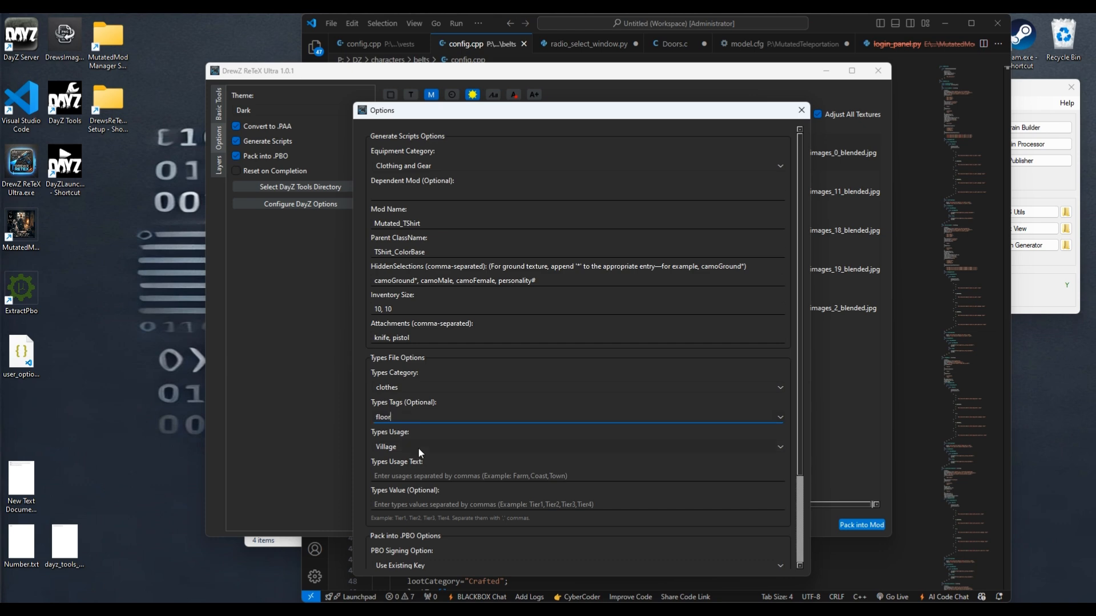
Set the types usage to Military and enter Hunting, Town as the usage text, leaving the types value empty
{"action": "scroll", "coordinate": [418, 446], "scroll_direction": "up", "scroll_amount": 4}
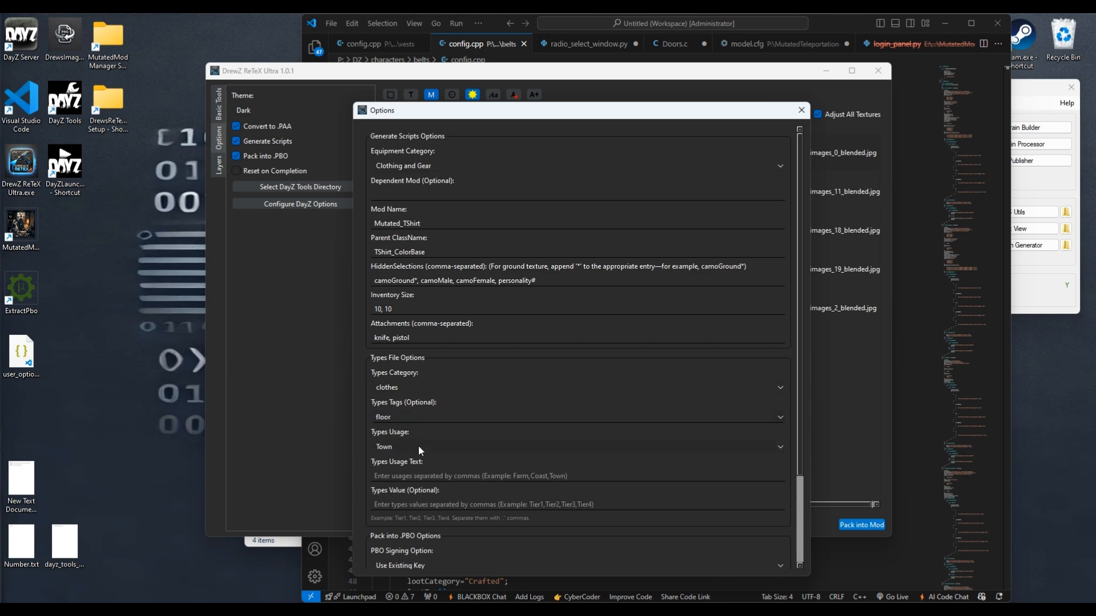
{"action": "scroll", "coordinate": [417, 446], "scroll_direction": "up", "scroll_amount": 7}
{"action": "left_click", "coordinate": [420, 474]}
{"action": "type", "text": "Hunting, Town"}
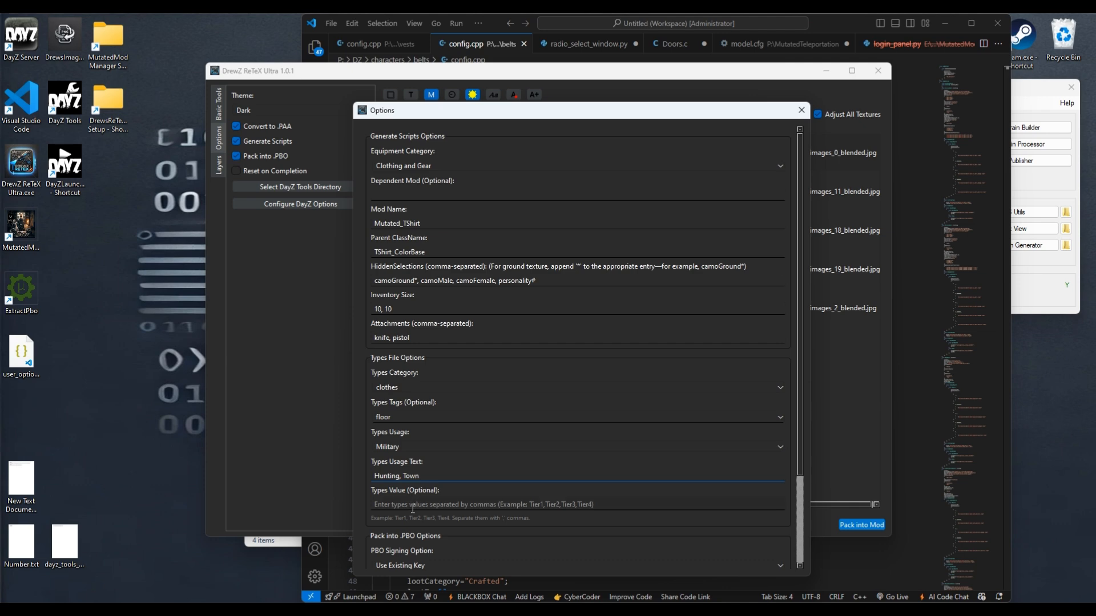
{"action": "left_click", "coordinate": [410, 504]}
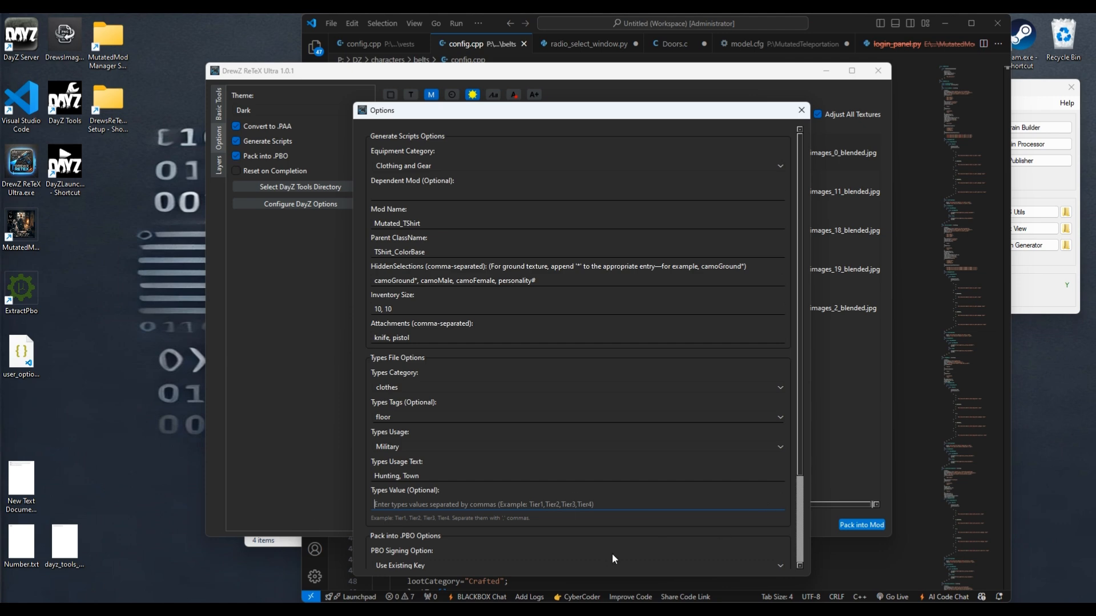
Set the PBO signing option to Create New Key
{"action": "scroll", "coordinate": [364, 473], "scroll_direction": "down", "scroll_amount": 3}
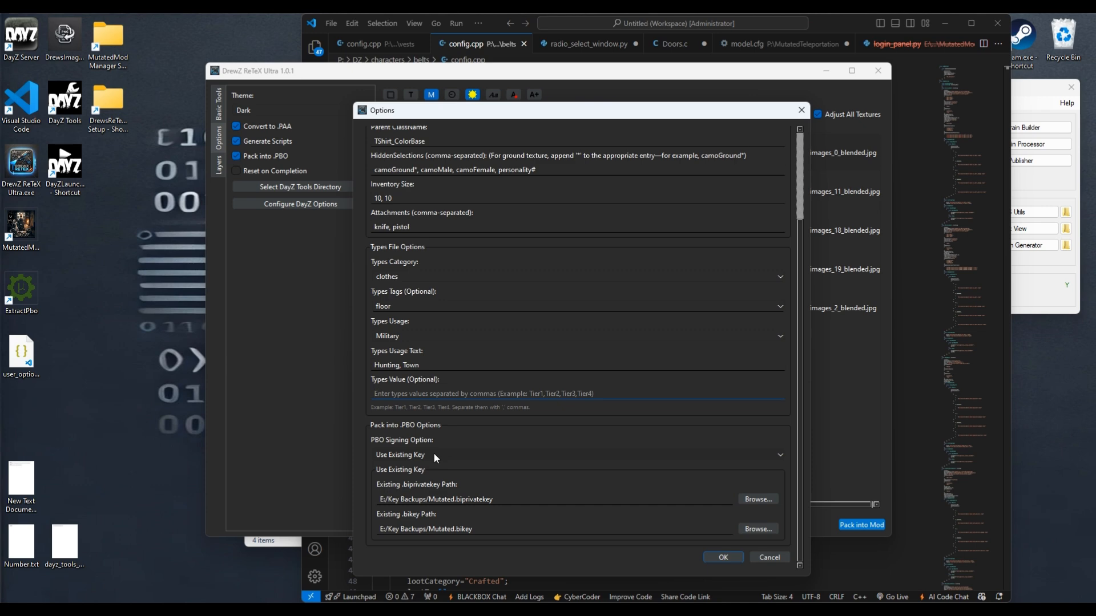
{"action": "scroll", "coordinate": [434, 453], "scroll_direction": "up", "scroll_amount": 1}
{"action": "scroll", "coordinate": [417, 531], "scroll_direction": "down", "scroll_amount": 2}
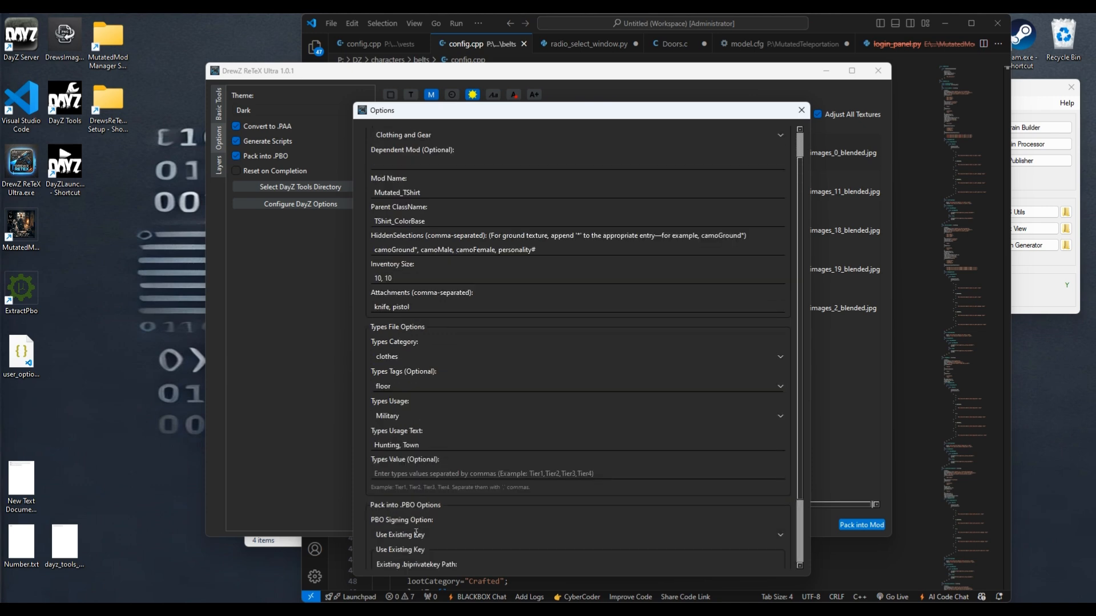
{"action": "scroll", "coordinate": [376, 518], "scroll_direction": "down", "scroll_amount": 1}
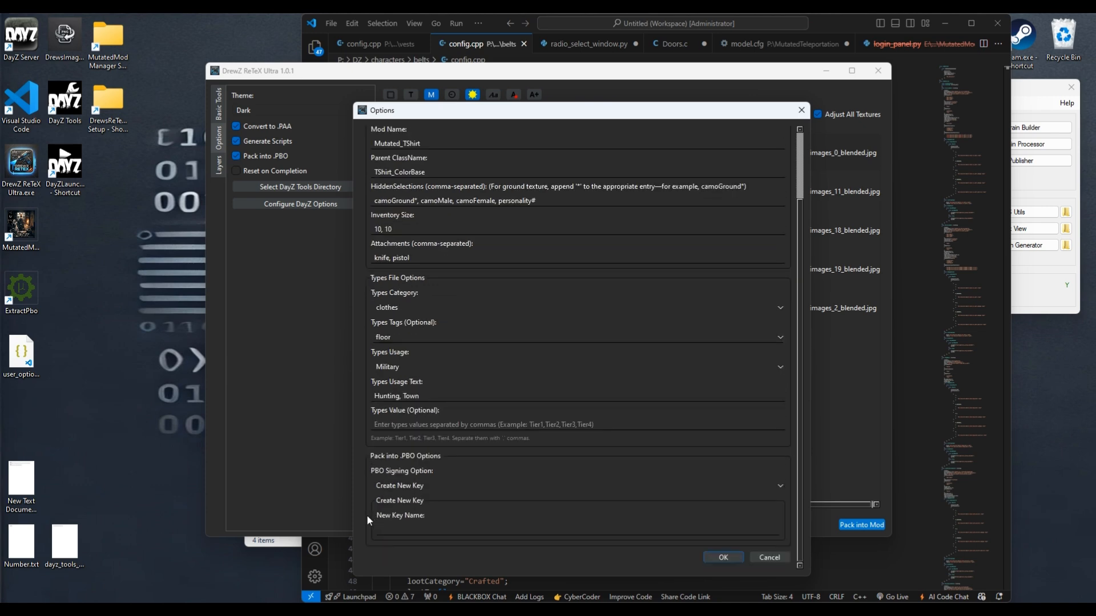
Name the new signing key Mutated_TestKey and accept the DayZ options
{"action": "left_click", "coordinate": [480, 527]}
{"action": "type", "text": "Mu"}
{"action": "type", "text": "654_"}
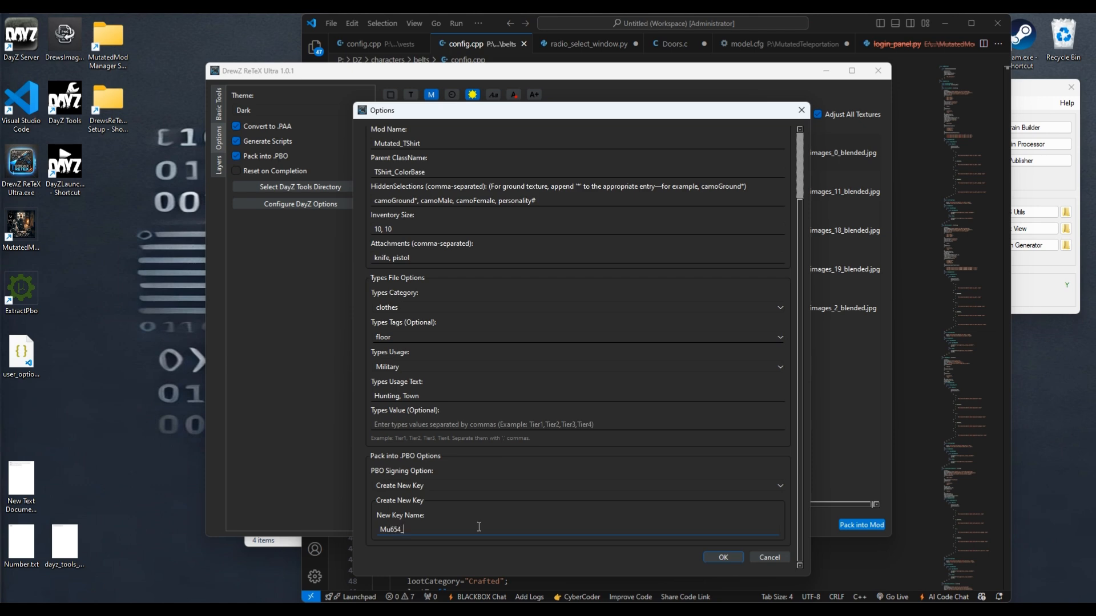
{"action": "key", "text": "BackSpace"}
{"action": "key", "text": "BackSpace"}
{"action": "key", "text": "BackSpace"}
{"action": "key", "text": "BackSpace"}
{"action": "type", "text": "tated_TestKey"}
{"action": "left_click", "coordinate": [723, 557]}
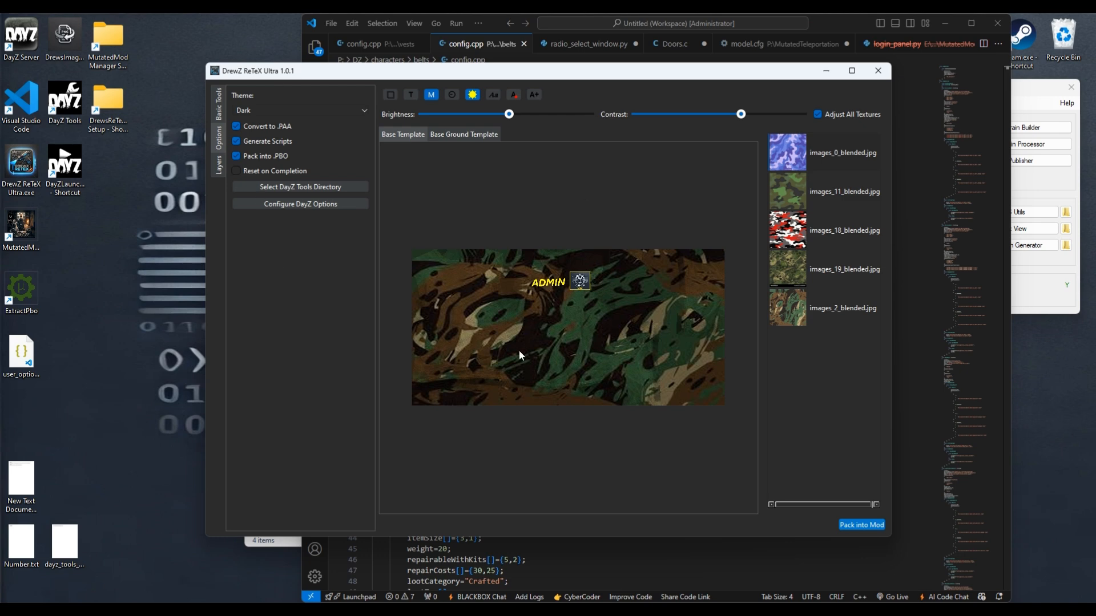
Enable Reset on Completion and check which actions are available for the numbered, icon and text layers
{"action": "left_click", "coordinate": [288, 173]}
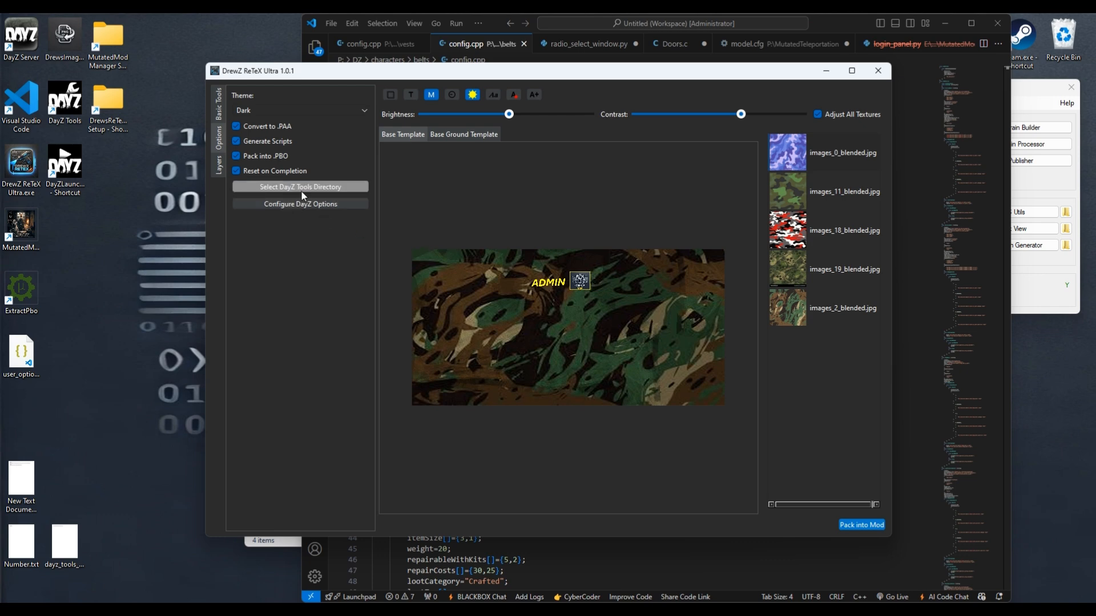
{"action": "left_click", "coordinate": [220, 169]}
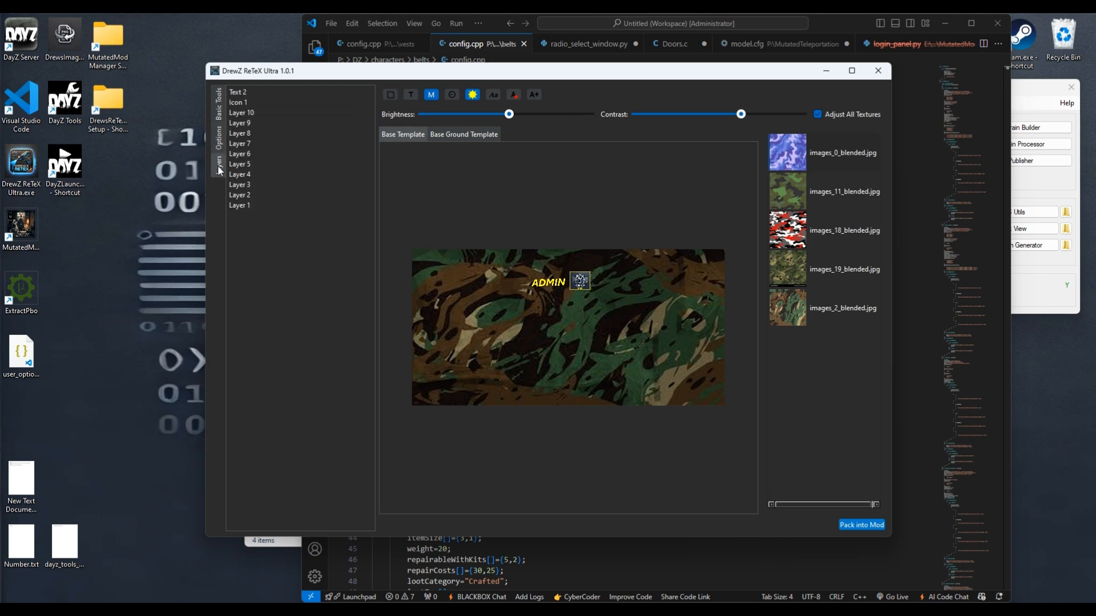
{"action": "right_click", "coordinate": [240, 135]}
{"action": "right_click", "coordinate": [242, 104]}
{"action": "right_click", "coordinate": [234, 90]}
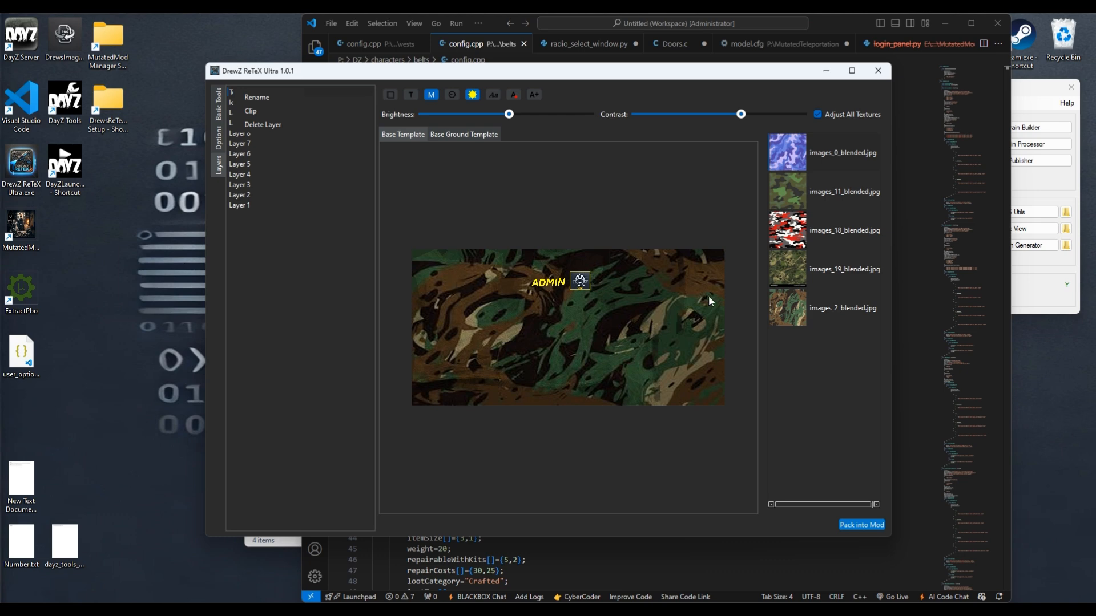
Switch to File Explorer to inspect the blended MM_TShirt images in ModFolder's Tutorial_Test folder, and return to DrewZ ReTeX Ultra
{"action": "left_click", "coordinate": [498, 609]}
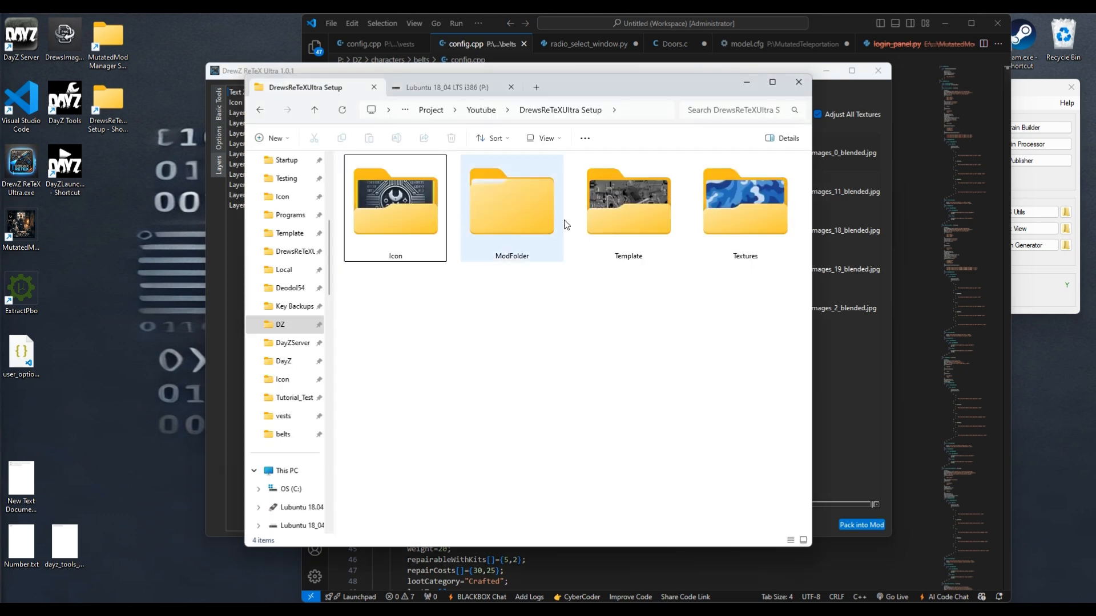
{"action": "double_click", "coordinate": [501, 228]}
{"action": "double_click", "coordinate": [396, 180]}
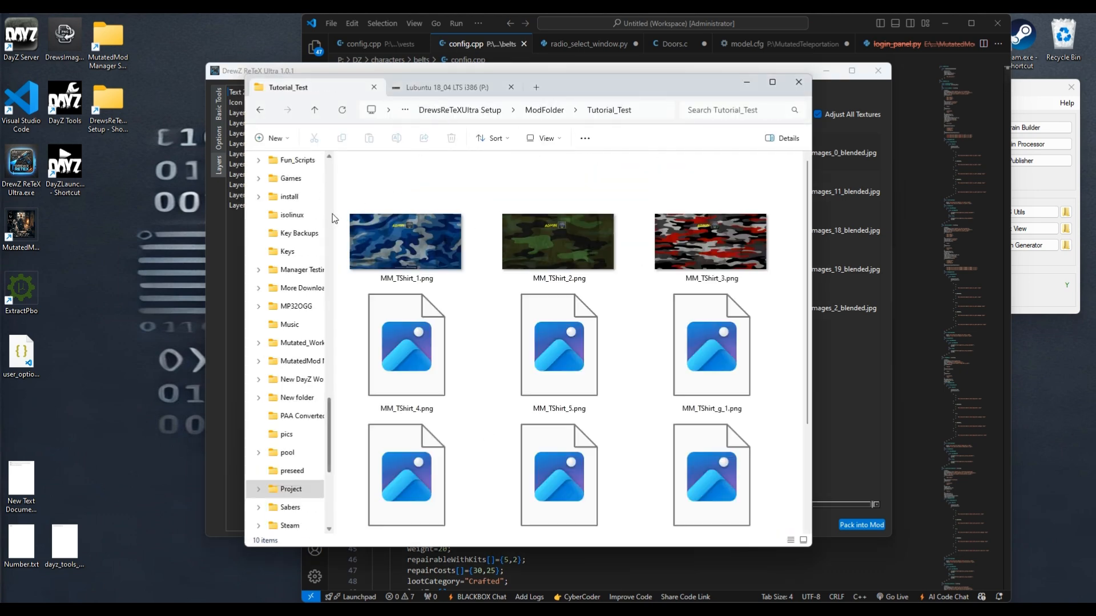
{"action": "scroll", "coordinate": [734, 449], "scroll_direction": "down", "scroll_amount": 2}
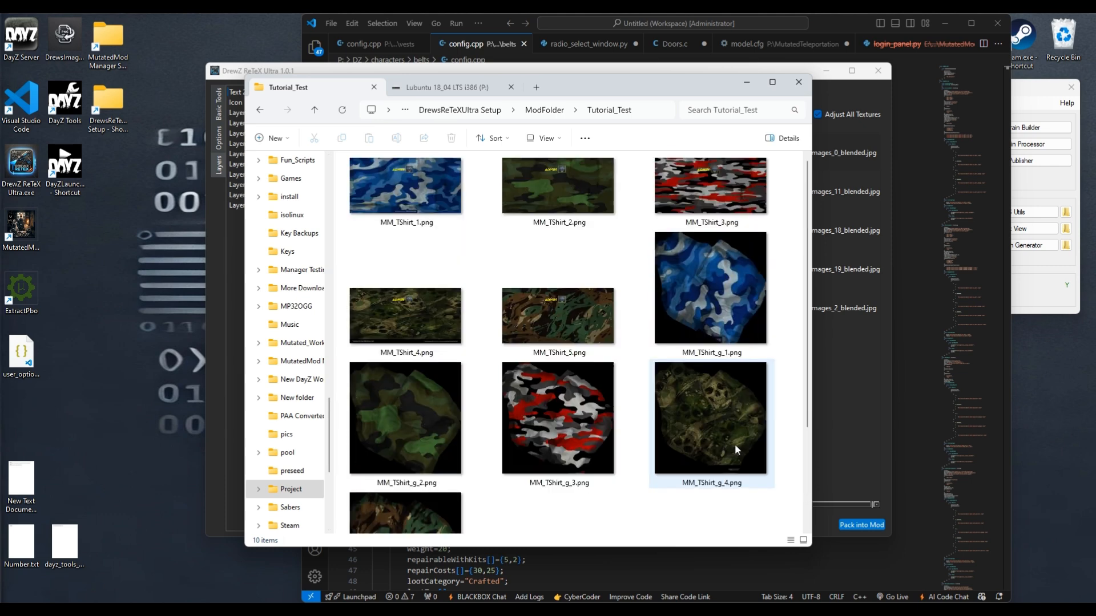
{"action": "left_click", "coordinate": [747, 86]}
Recheck the basic tools and export options, and pack the blended textures into the mod
{"action": "left_click", "coordinate": [219, 105]}
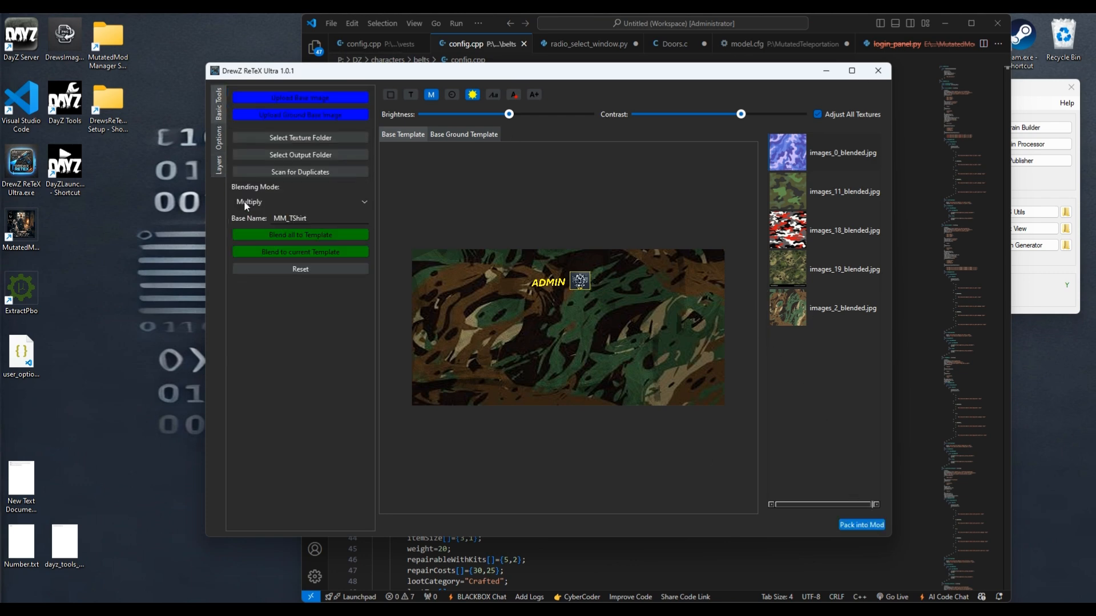
{"action": "left_click", "coordinate": [218, 138]}
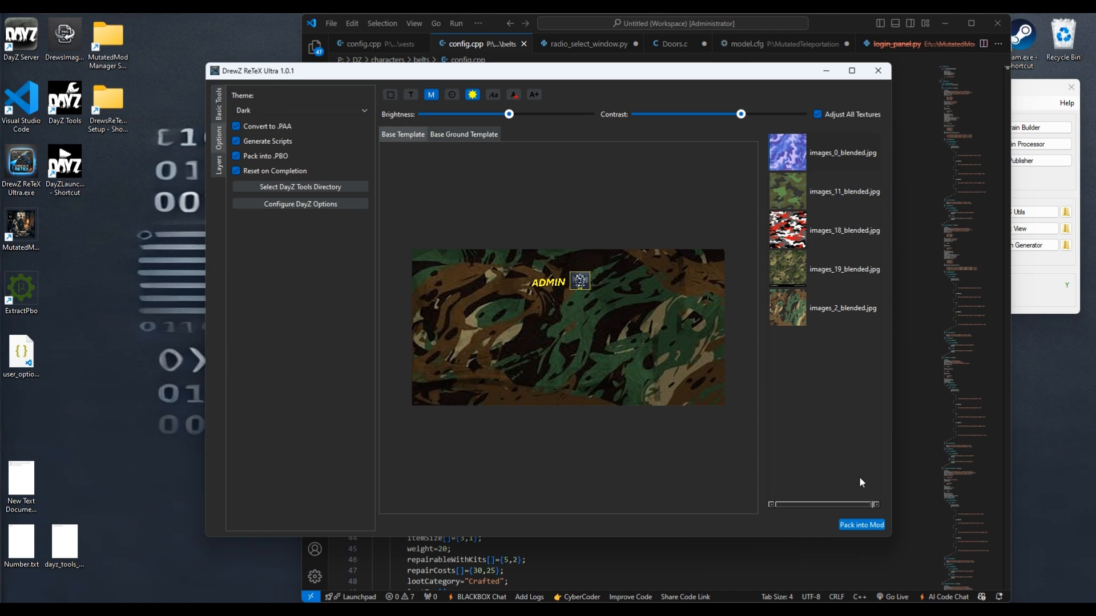
{"action": "left_click", "coordinate": [870, 525]}
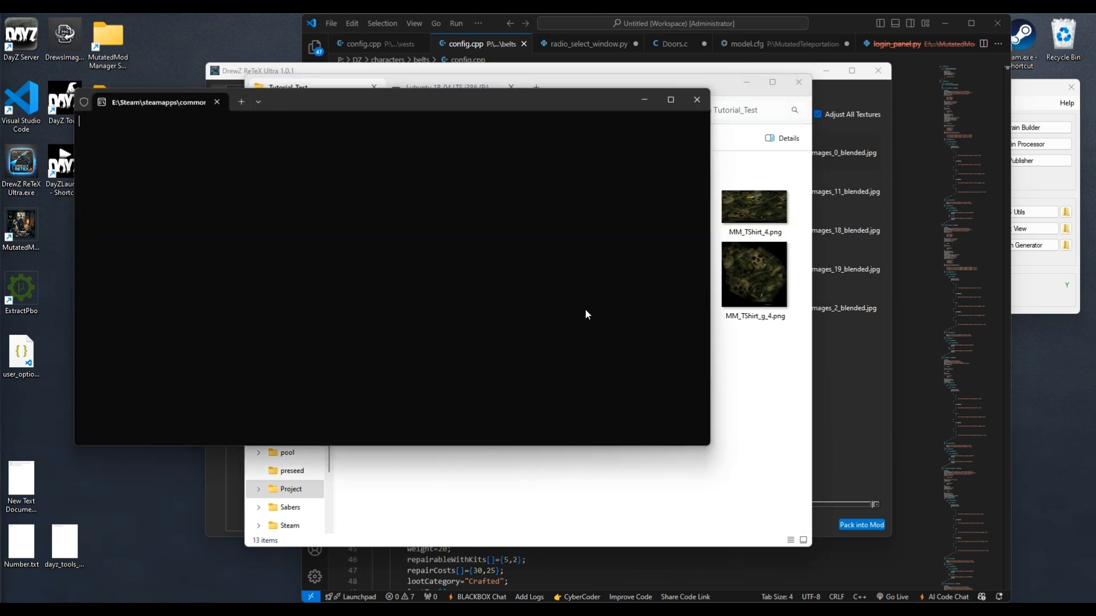
{"action": "left_click", "coordinate": [678, 85]}
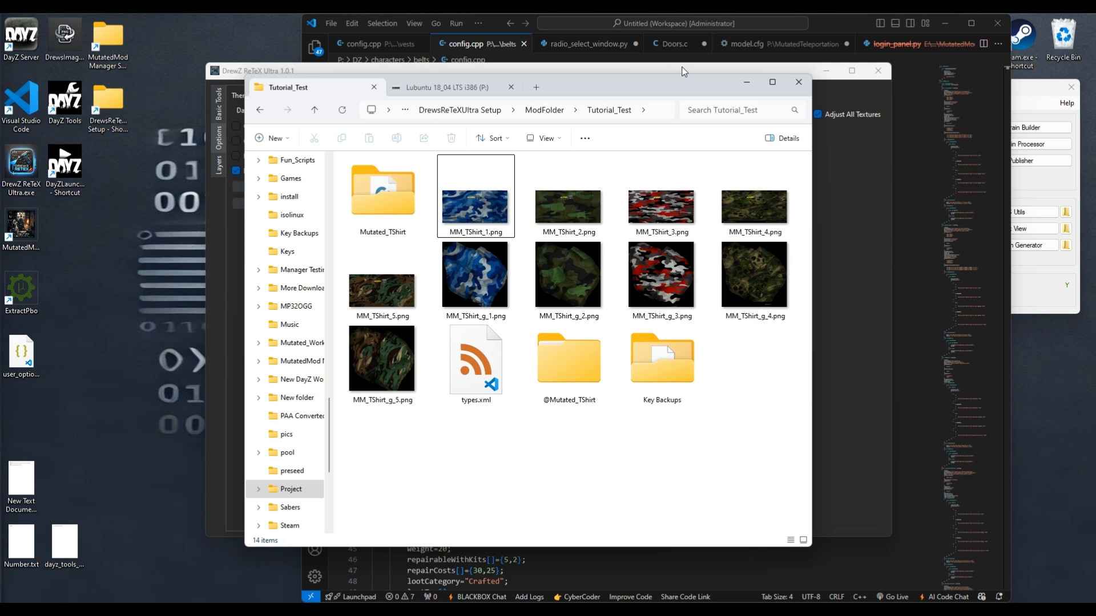
{"action": "left_click", "coordinate": [401, 204]}
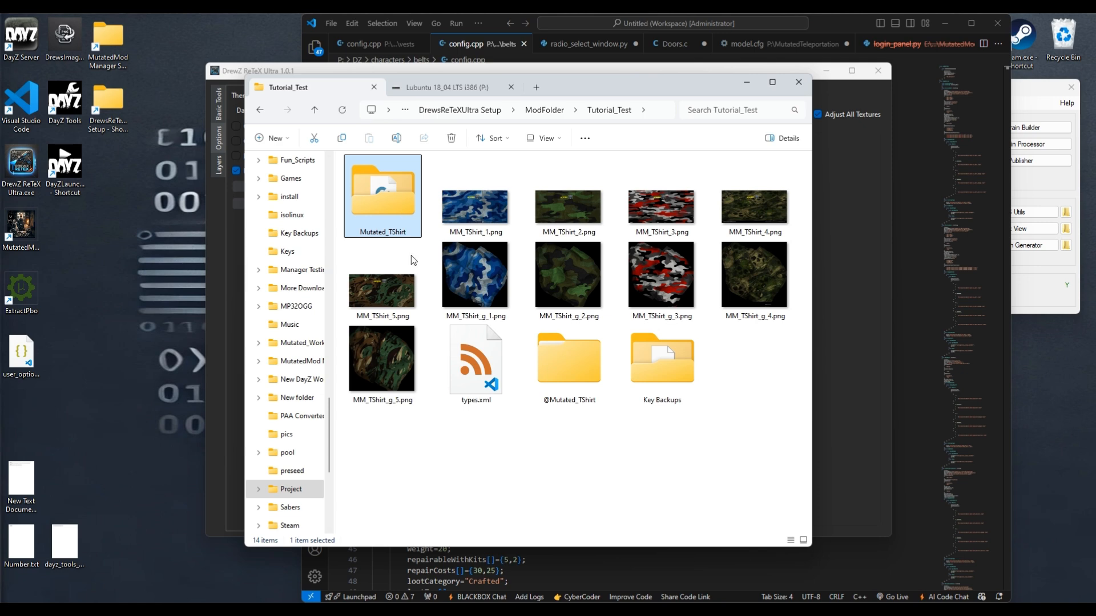
{"action": "left_click", "coordinate": [488, 368]}
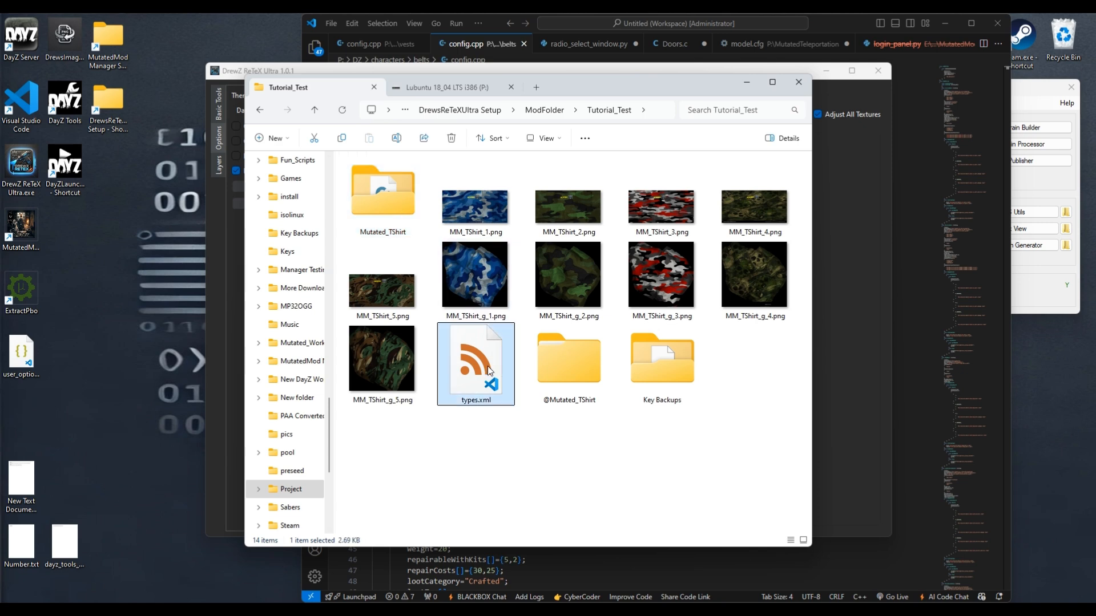
{"action": "left_click", "coordinate": [578, 365]}
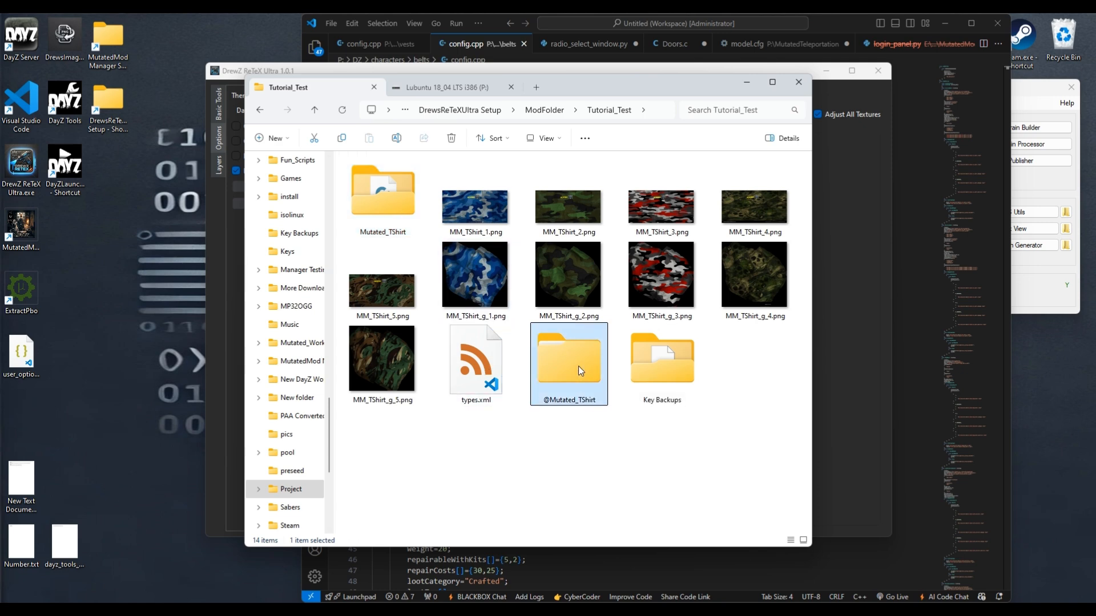
{"action": "double_click", "coordinate": [653, 368]}
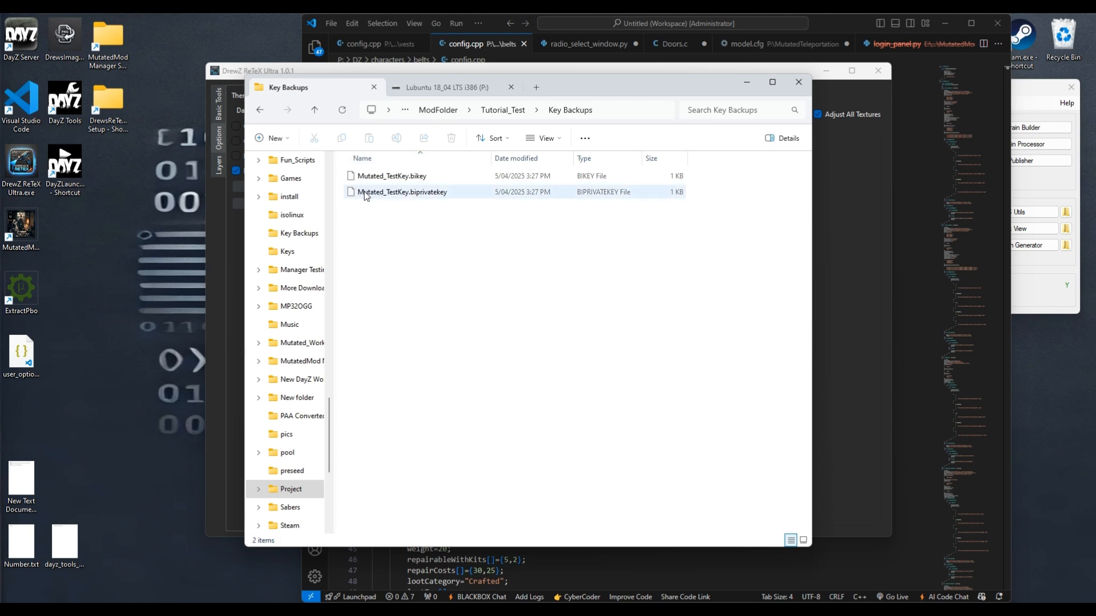
{"action": "left_click", "coordinate": [502, 109]}
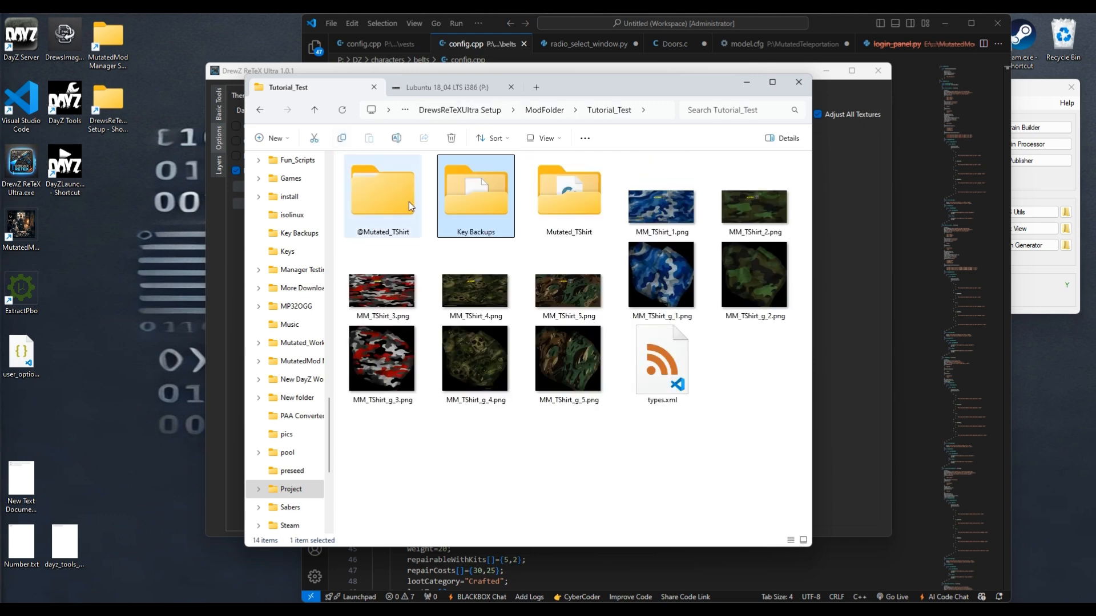
Open the data folder inside Mutated_TShirt to check the converted .paa textures
{"action": "left_click", "coordinate": [593, 213]}
{"action": "double_click", "coordinate": [593, 213]}
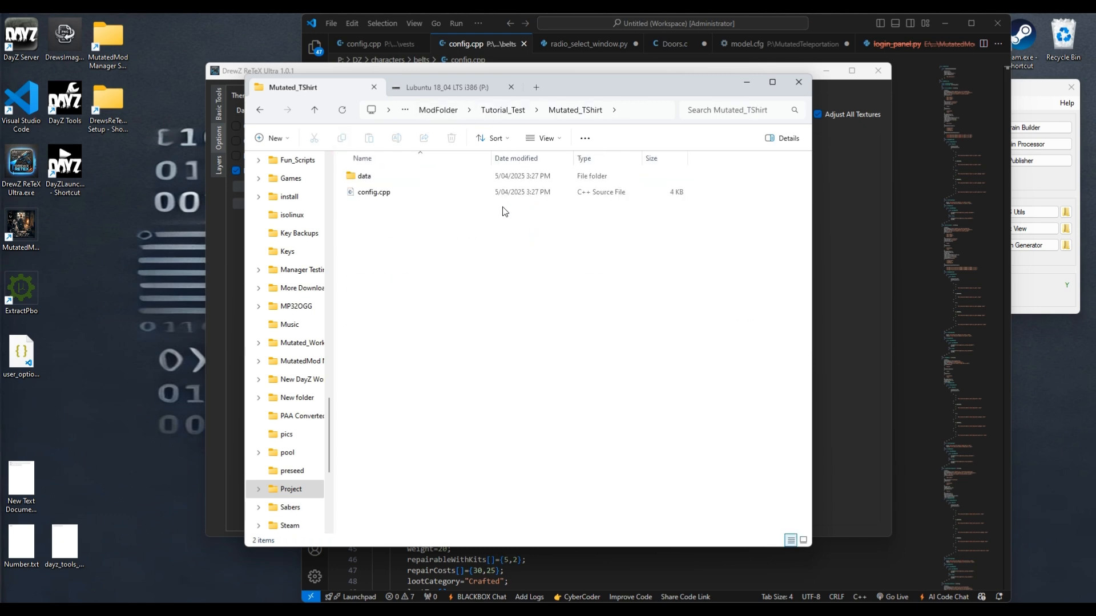
{"action": "double_click", "coordinate": [379, 178]}
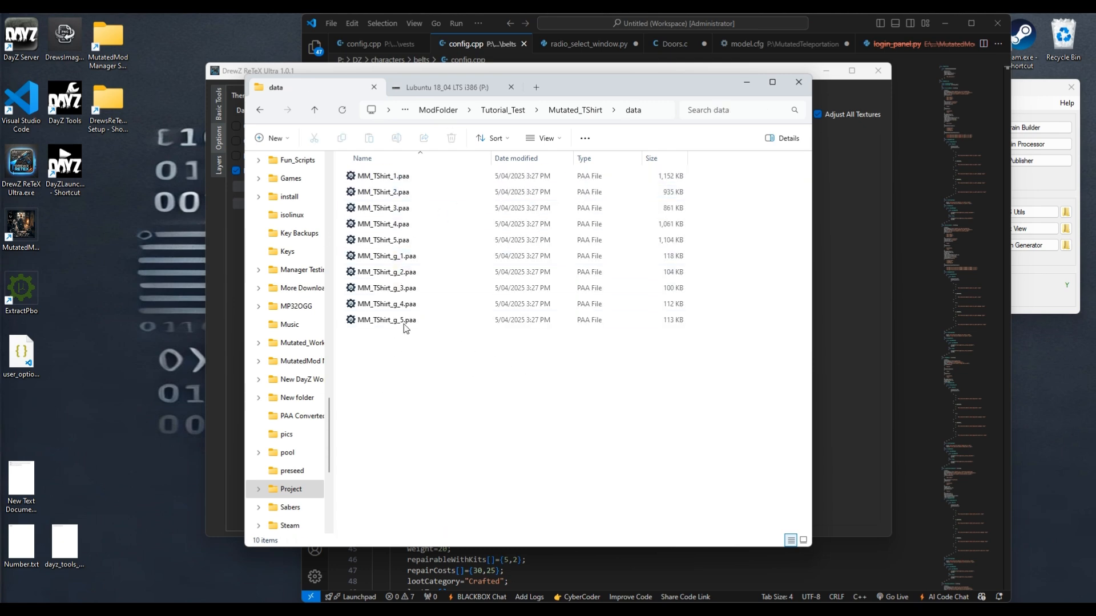
Open the generated Mutated_TShirt config.cpp in VS Code and examine its CfgPatches and CfgVehicles classes
{"action": "left_click", "coordinate": [575, 110]}
{"action": "double_click", "coordinate": [388, 191]}
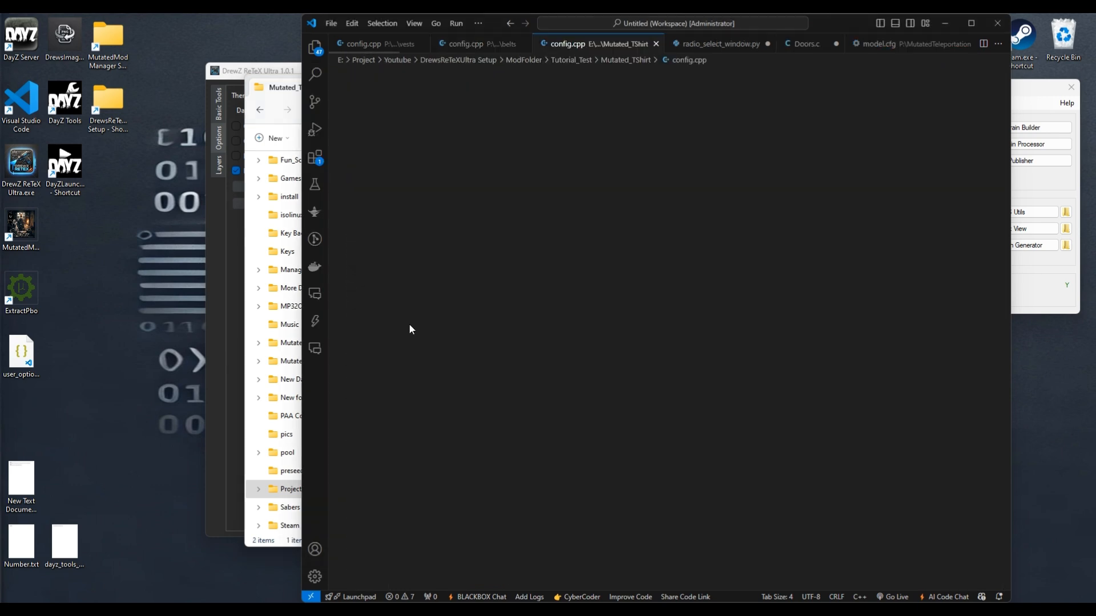
{"action": "scroll", "coordinate": [418, 315], "scroll_direction": "up", "scroll_amount": 5}
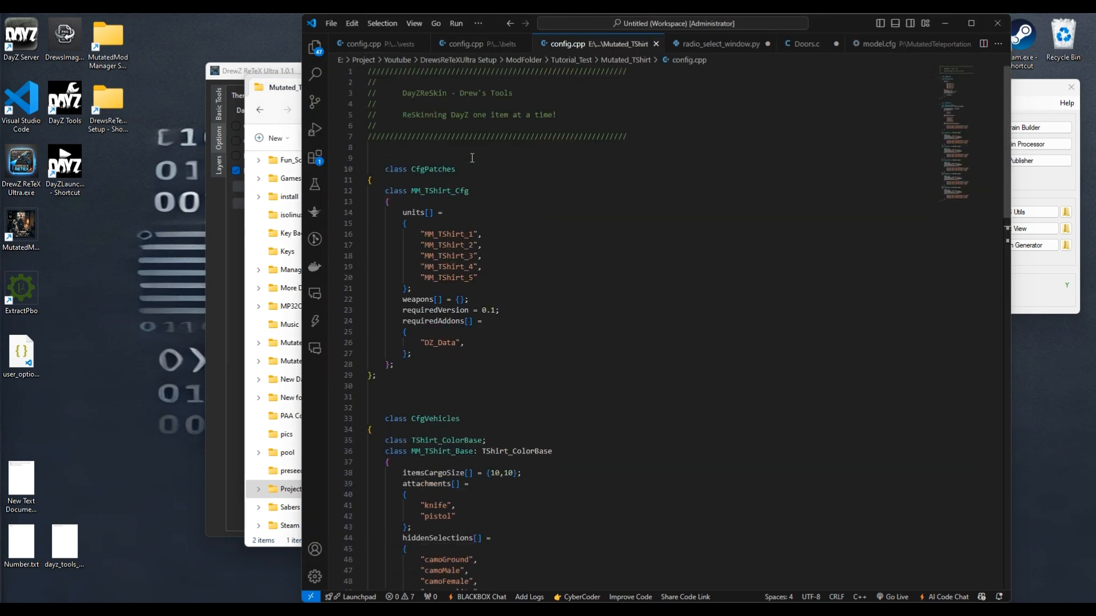
{"action": "scroll", "coordinate": [554, 413], "scroll_direction": "down", "scroll_amount": 12}
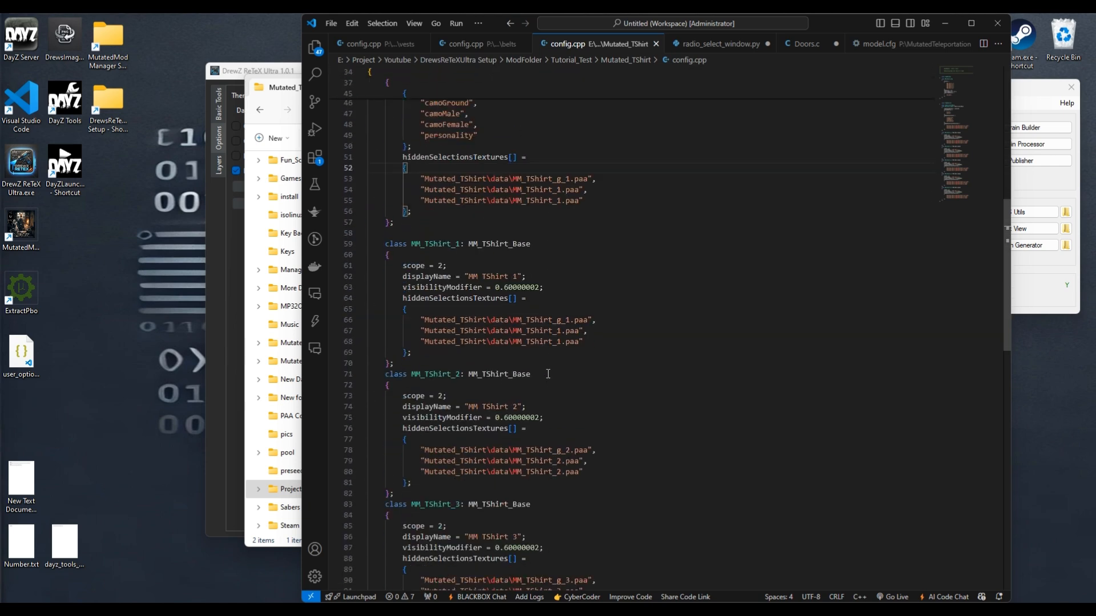
{"action": "scroll", "coordinate": [550, 372], "scroll_direction": "down", "scroll_amount": 3}
{"action": "scroll", "coordinate": [550, 373], "scroll_direction": "up", "scroll_amount": 8}
Compare the hiddenSelections entries with the hiddenSelectionsTextures paths in the MM_TShirt_Base and MM_TShirt_1 classes
{"action": "left_click_drag", "start_coordinate": [439, 321], "coordinate": [544, 321]}
{"action": "scroll", "coordinate": [451, 279], "scroll_direction": "up", "scroll_amount": 10}
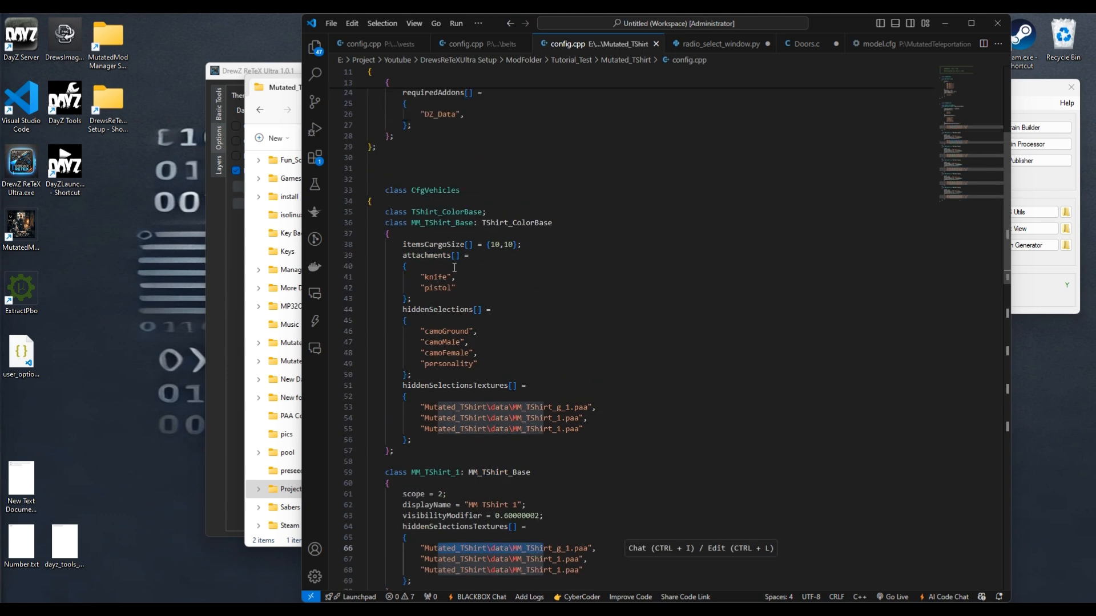
{"action": "left_click_drag", "start_coordinate": [424, 417], "coordinate": [525, 458]}
{"action": "scroll", "coordinate": [456, 422], "scroll_direction": "down", "scroll_amount": 2}
{"action": "double_click", "coordinate": [436, 372]}
{"action": "double_click", "coordinate": [443, 382]}
{"action": "scroll", "coordinate": [463, 281], "scroll_direction": "down", "scroll_amount": 6}
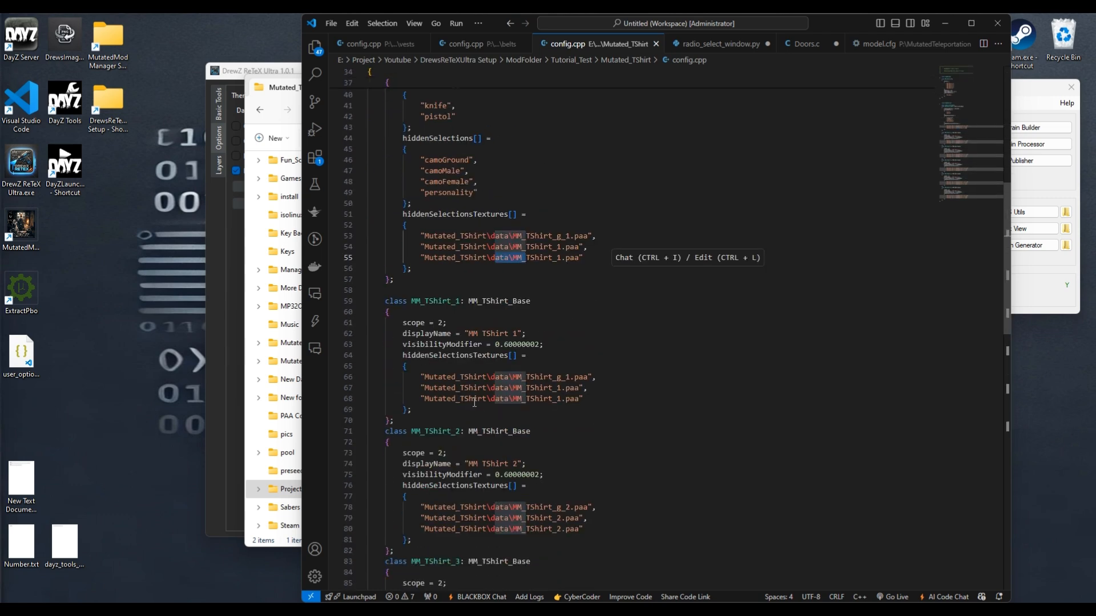
{"action": "scroll", "coordinate": [462, 282], "scroll_direction": "down", "scroll_amount": 1}
{"action": "left_click_drag", "start_coordinate": [597, 382], "coordinate": [601, 368]}
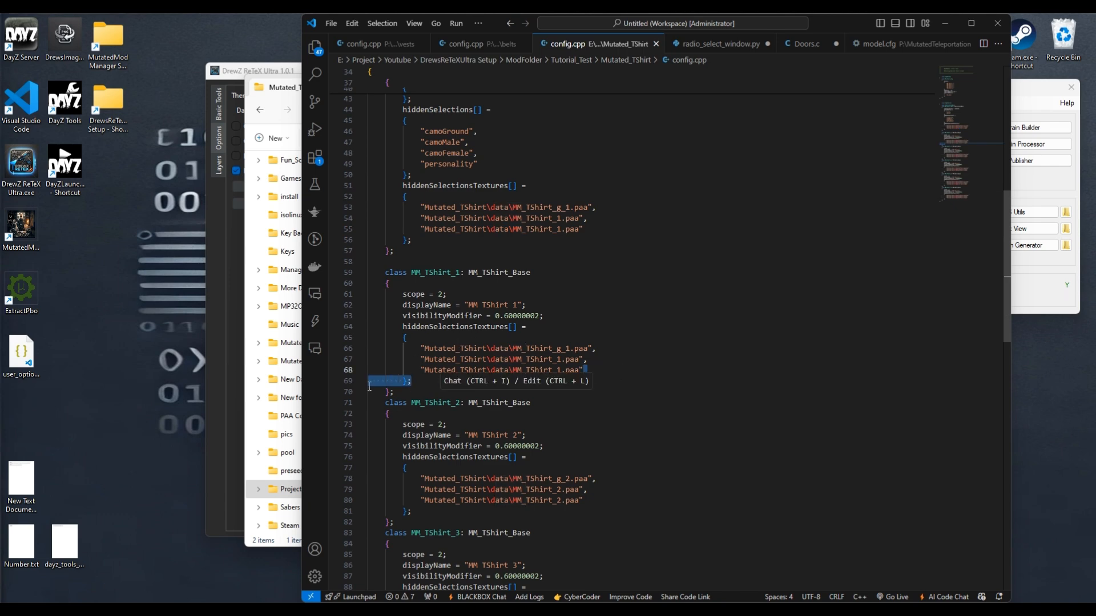
{"action": "scroll", "coordinate": [369, 386], "scroll_direction": "up", "scroll_amount": 6}
{"action": "left_click_drag", "start_coordinate": [489, 365], "coordinate": [494, 352]}
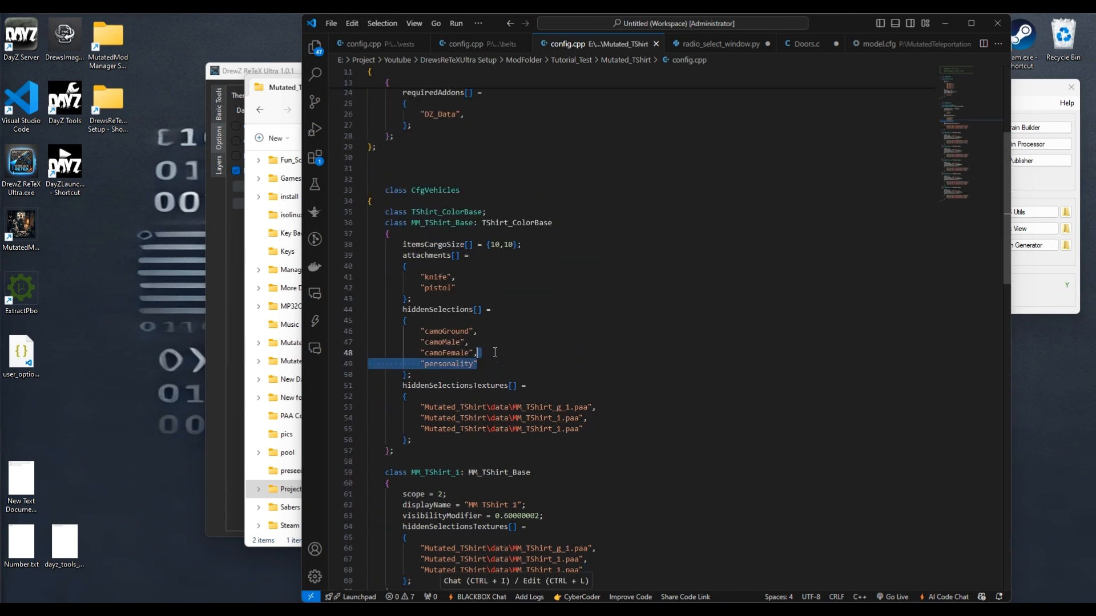
{"action": "scroll", "coordinate": [502, 355], "scroll_direction": "down", "scroll_amount": 2}
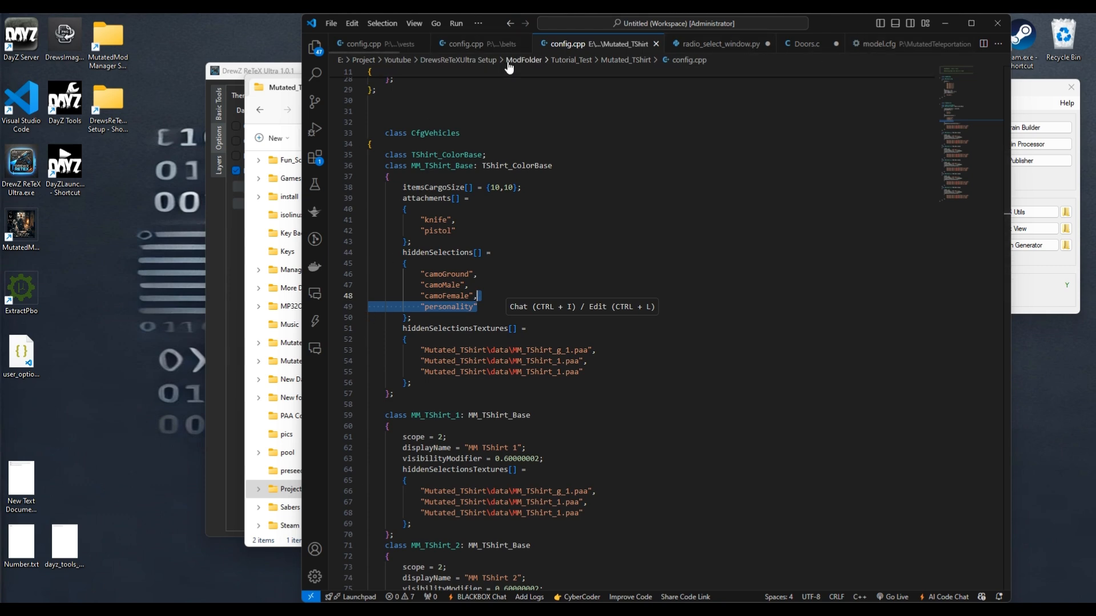
Leave the config review, go back up to ModFolder, and return to the basic tools in DrewZ ReTeX Ultra
{"action": "left_click", "coordinate": [946, 24]}
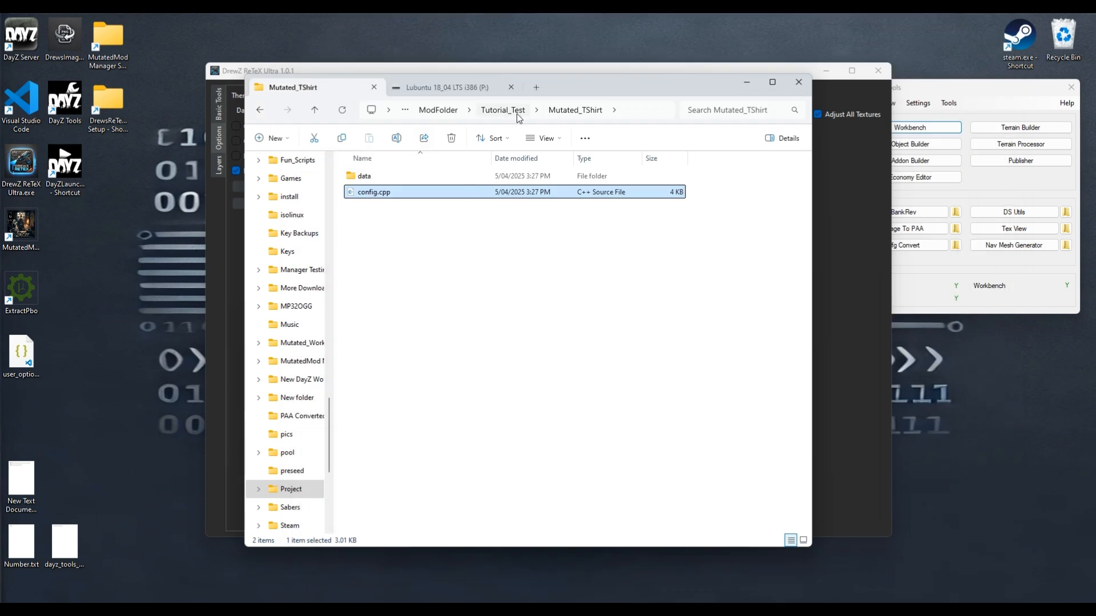
{"action": "left_click", "coordinate": [438, 110]}
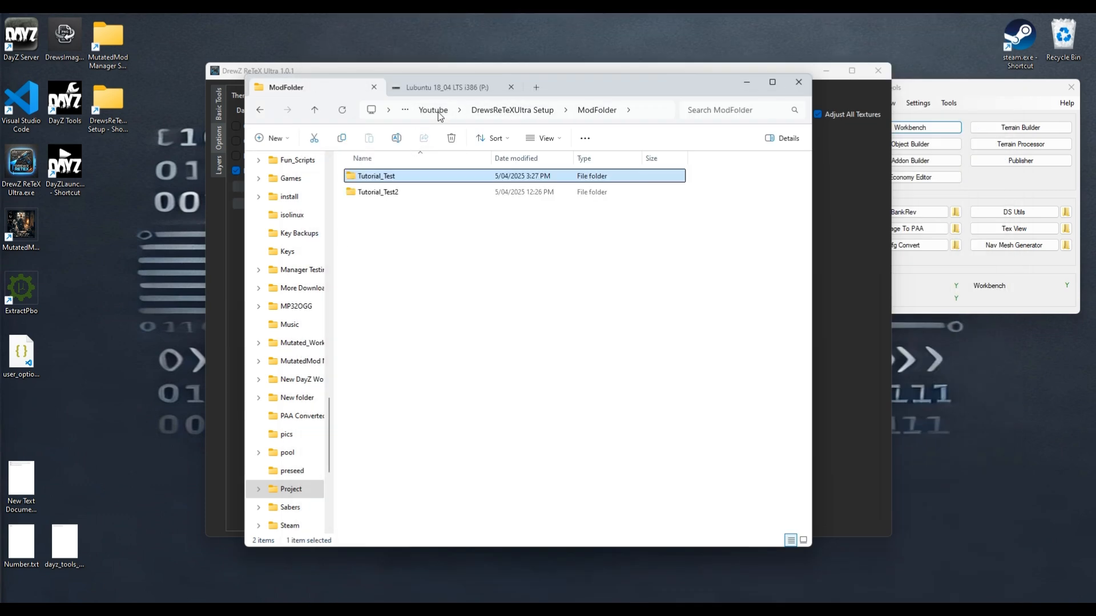
{"action": "left_click", "coordinate": [419, 70]}
{"action": "left_click", "coordinate": [219, 103]}
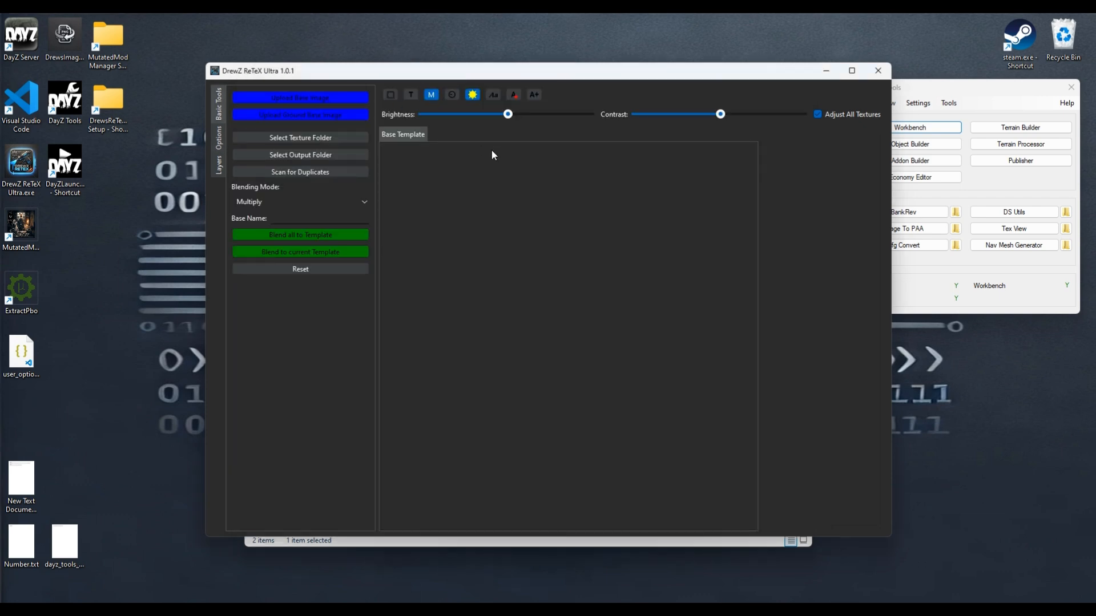
Load the M4A1 template image from the DrewsReTeXUltra Setup Template folder as the base image
{"action": "left_click", "coordinate": [315, 98]}
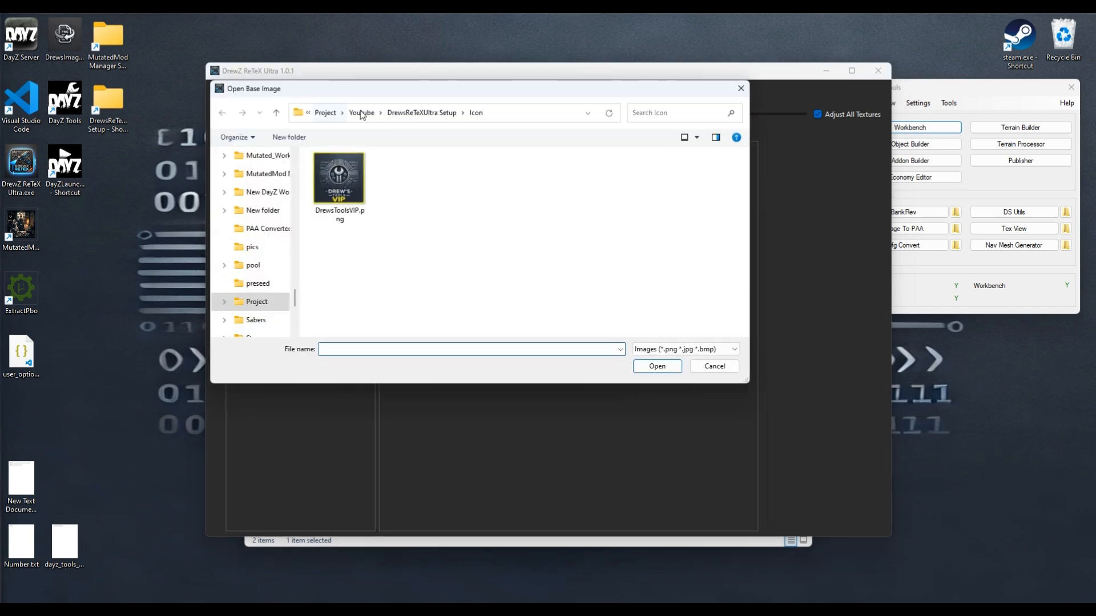
{"action": "left_click", "coordinate": [407, 113]}
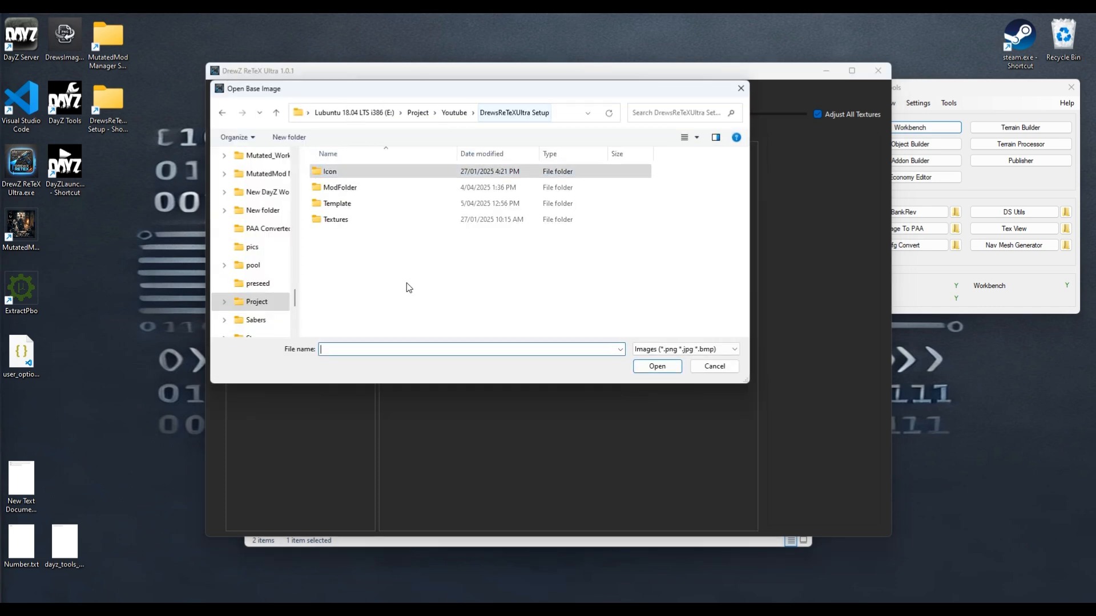
{"action": "double_click", "coordinate": [365, 206]}
{"action": "double_click", "coordinate": [590, 178]}
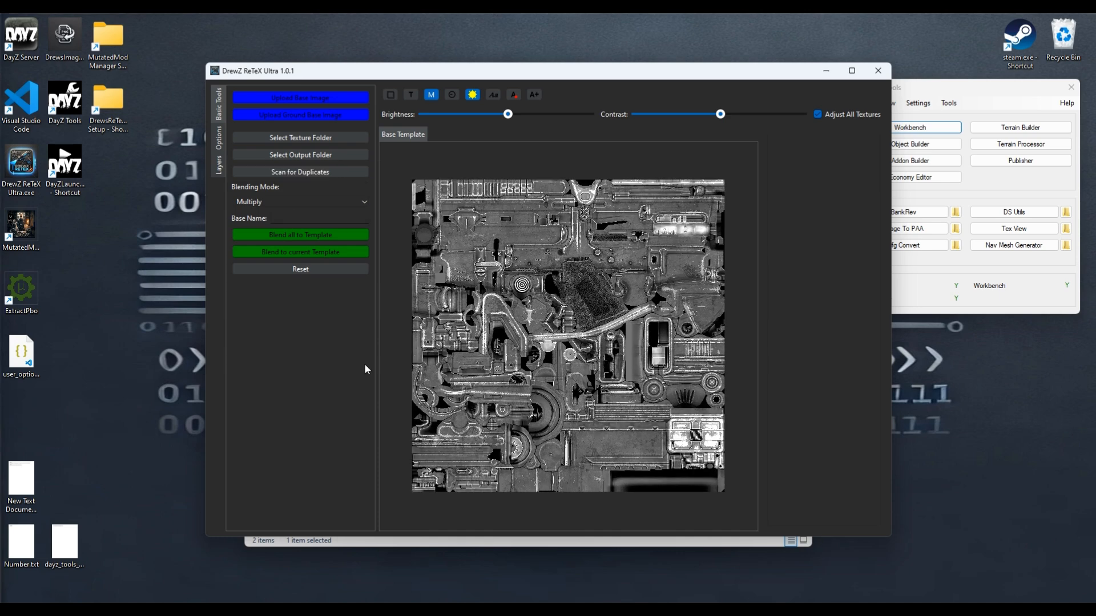
Set Textures as the texture folder and Tutorial_Test2 inside ModFolder as the output folder
{"action": "left_click", "coordinate": [296, 137]}
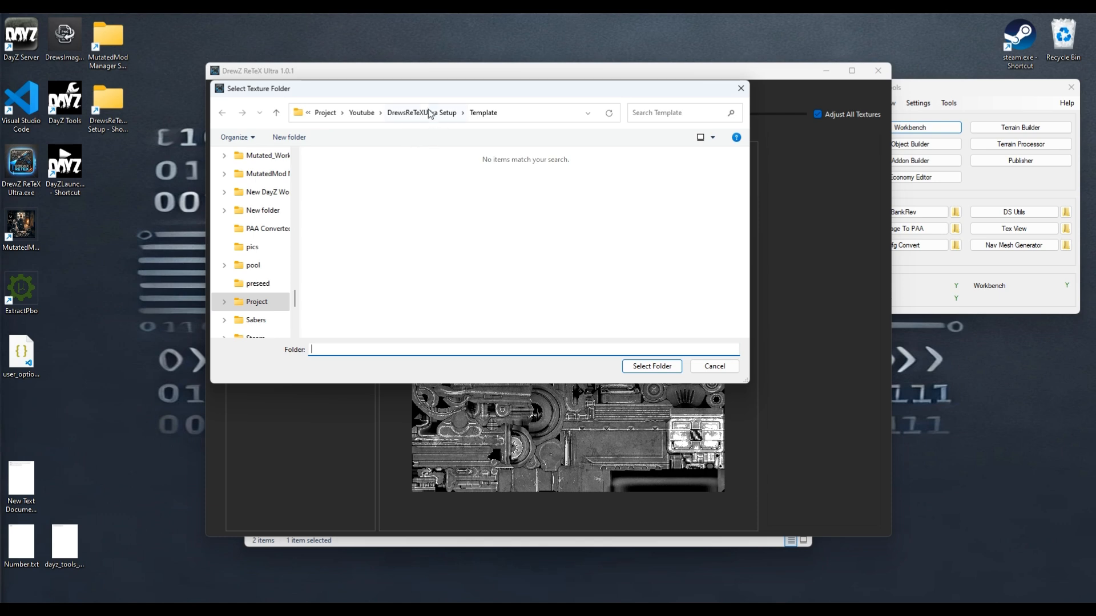
{"action": "left_click", "coordinate": [349, 221]}
{"action": "left_click", "coordinate": [656, 368]}
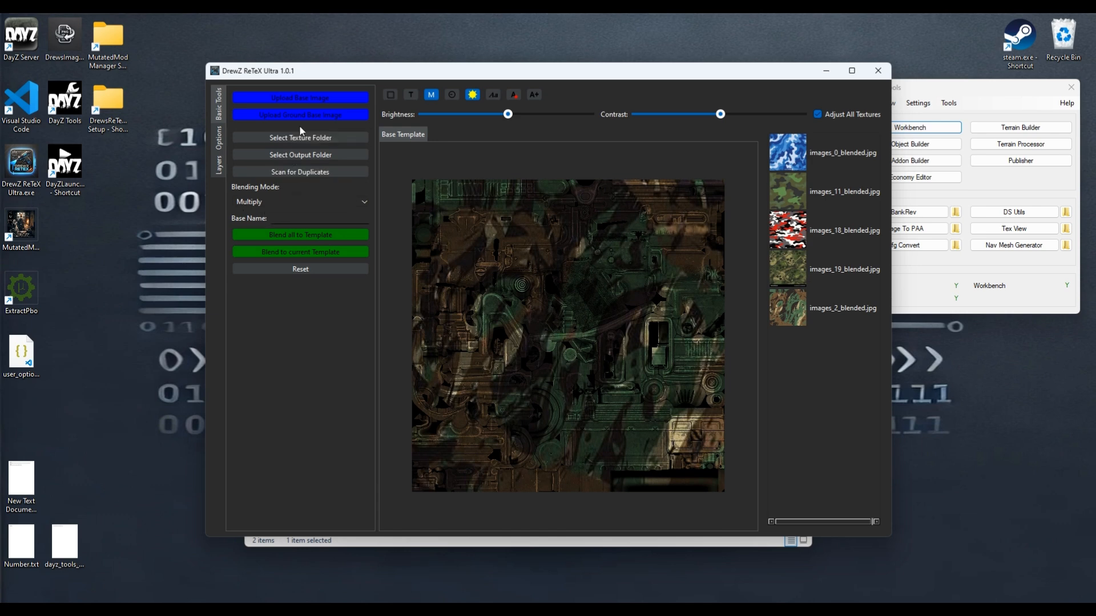
{"action": "left_click", "coordinate": [296, 156]}
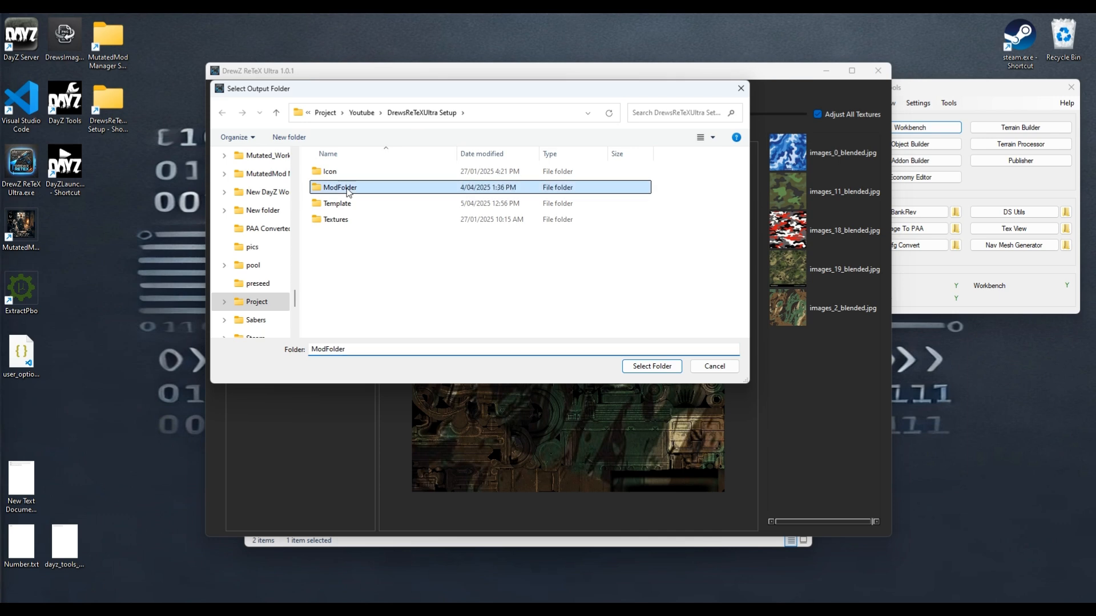
{"action": "double_click", "coordinate": [345, 187]}
{"action": "double_click", "coordinate": [344, 187]}
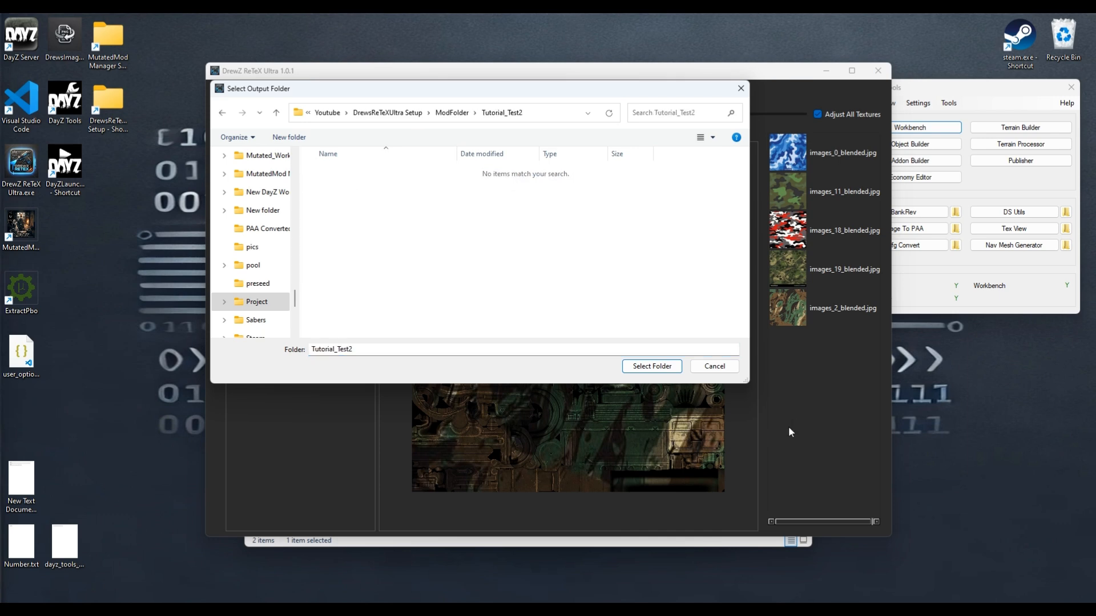
{"action": "left_click", "coordinate": [652, 366]}
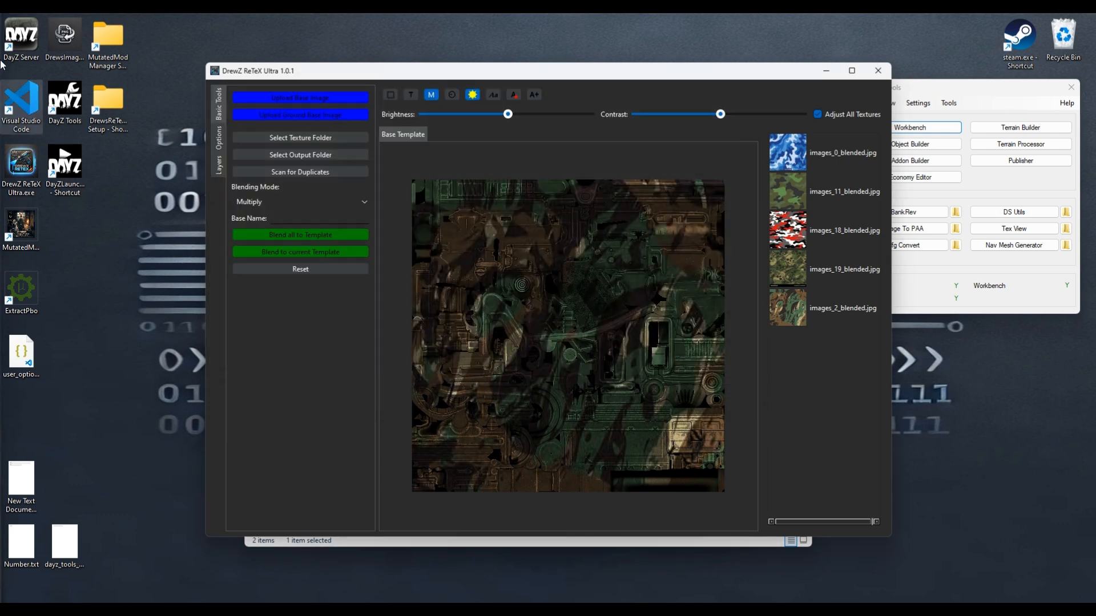
Enter MM_M4A1 as the base name and blend all the textures to the template
{"action": "left_click", "coordinate": [291, 240]}
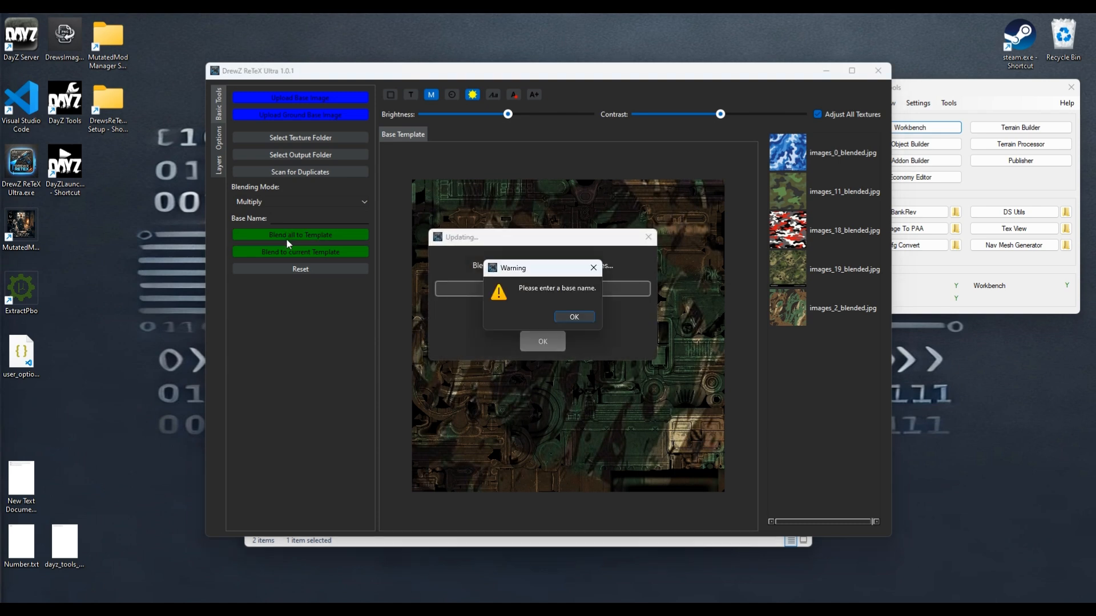
{"action": "left_click", "coordinate": [573, 315]}
{"action": "left_click", "coordinate": [308, 215]}
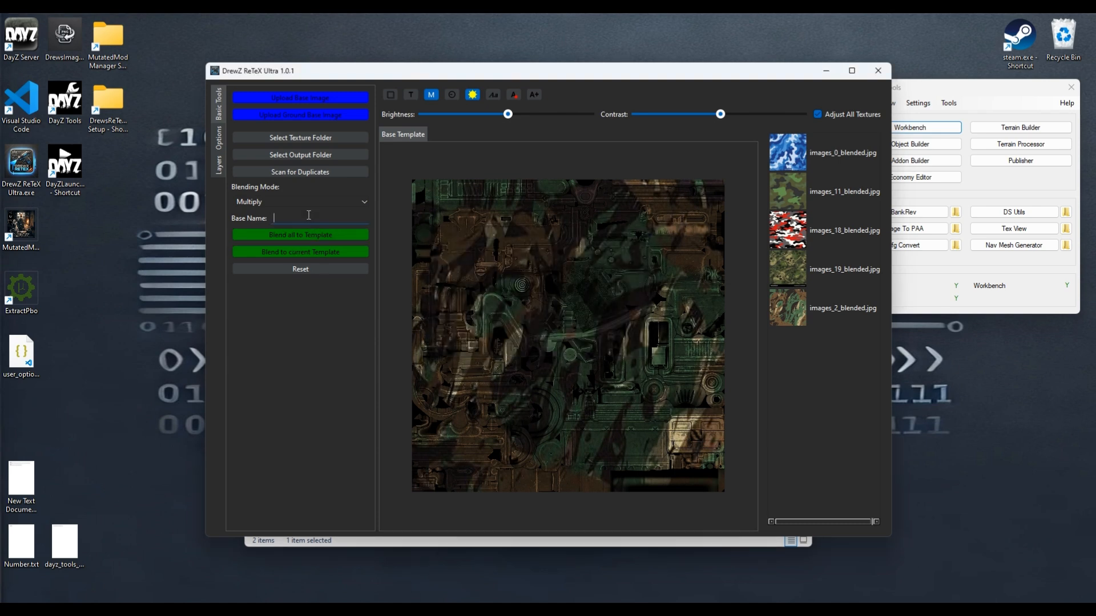
{"action": "type", "text": "MM_M4A1"}
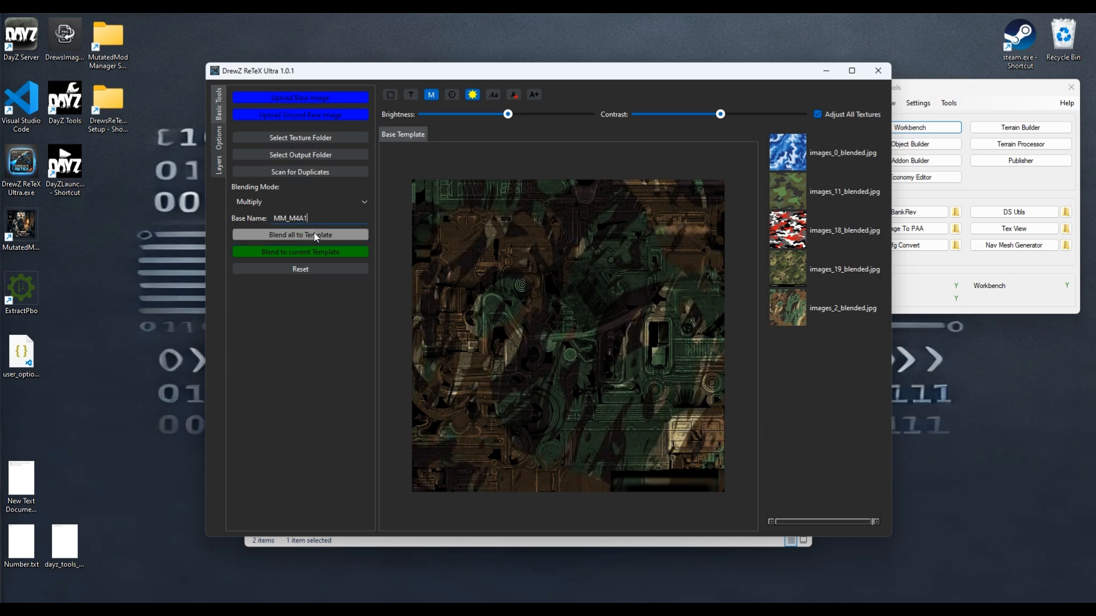
{"action": "left_click", "coordinate": [323, 235]}
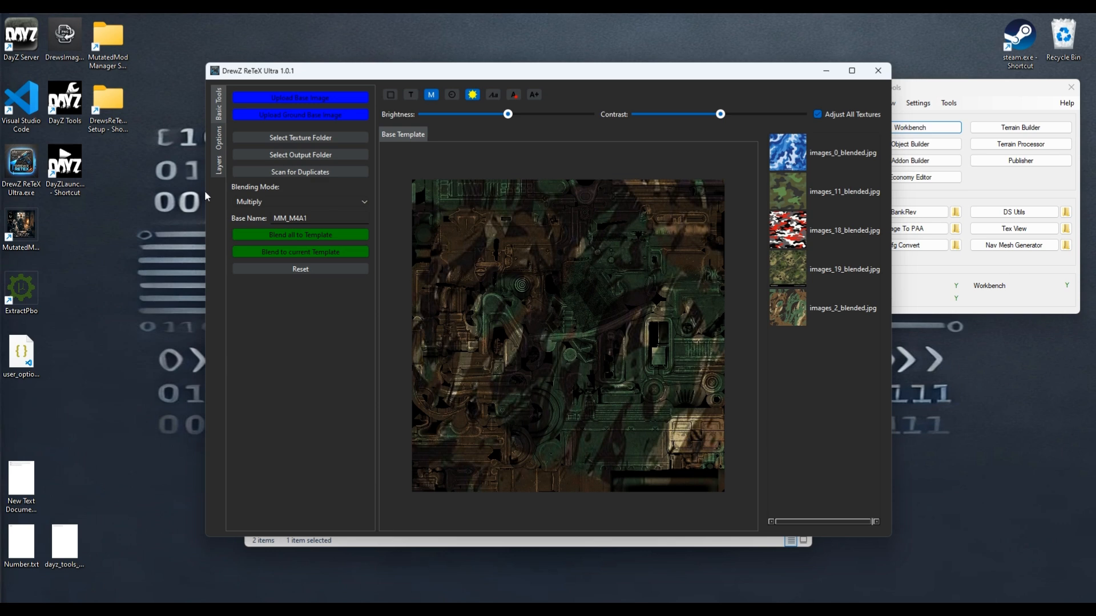
Enable Convert to .PAA, Generate Scripts and Pack into .PBO, and turn off Reset on Completion
{"action": "left_click", "coordinate": [222, 137]}
{"action": "left_click", "coordinate": [262, 126]}
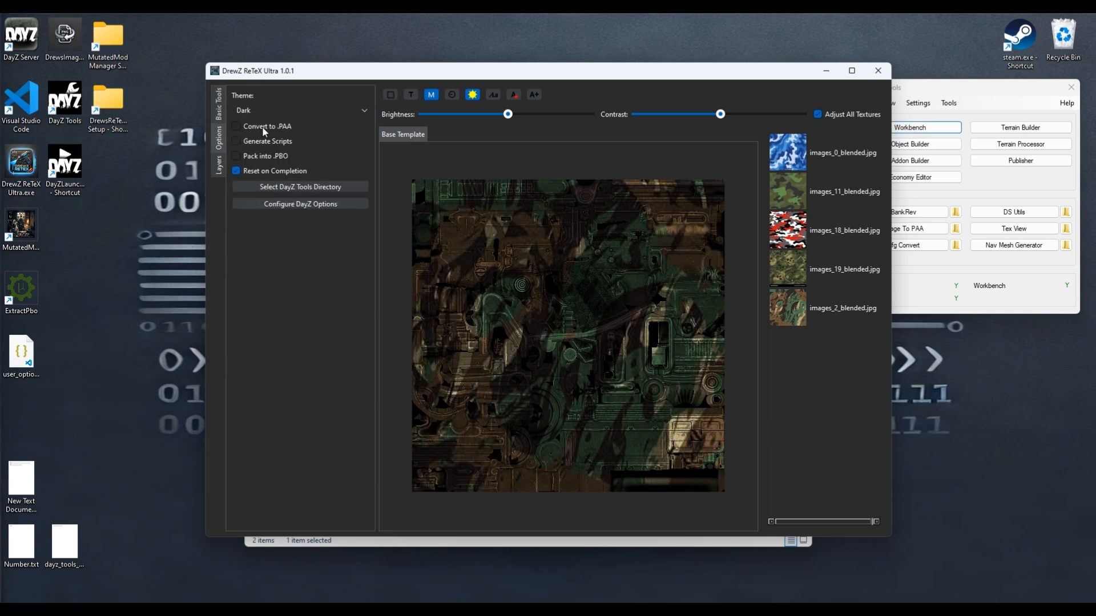
{"action": "left_click", "coordinate": [262, 140]}
{"action": "left_click", "coordinate": [264, 154]}
{"action": "left_click", "coordinate": [255, 170]}
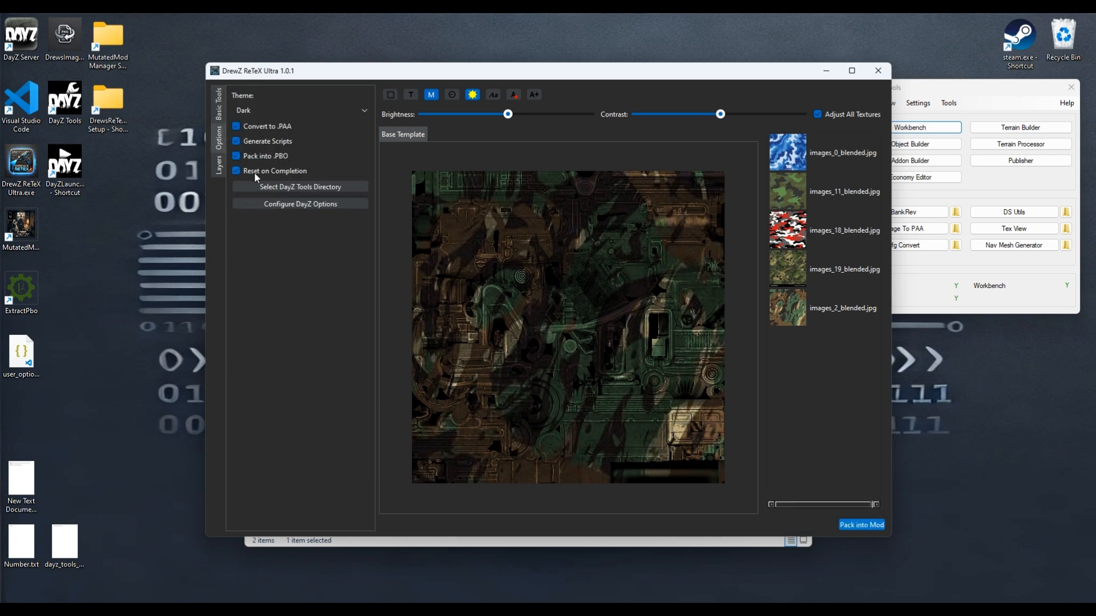
Set the mod name to Mutated_M4A1 in the DayZ script generation options
{"action": "left_click", "coordinate": [283, 206]}
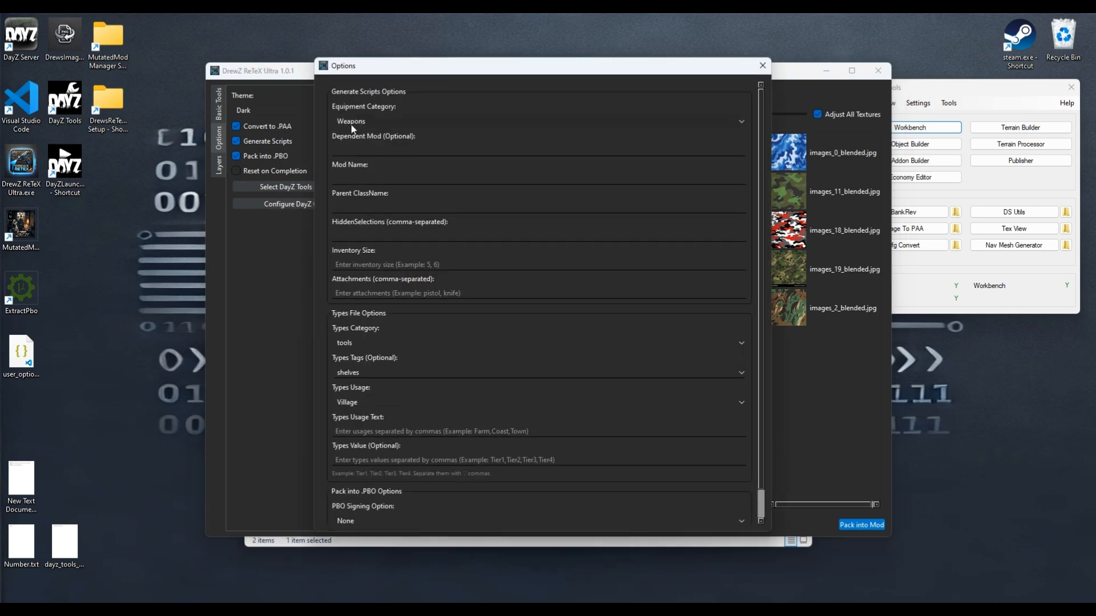
{"action": "left_click", "coordinate": [369, 177]}
{"action": "type", "text": "Muta"}
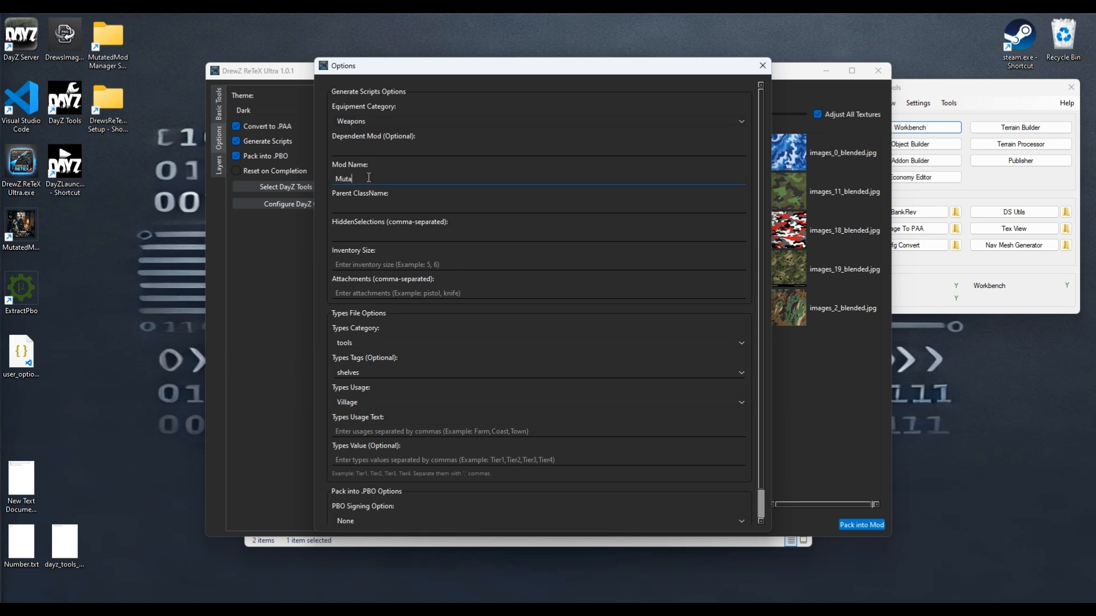
{"action": "type", "text": "ted_M4A1"}
{"action": "left_click", "coordinate": [484, 211]}
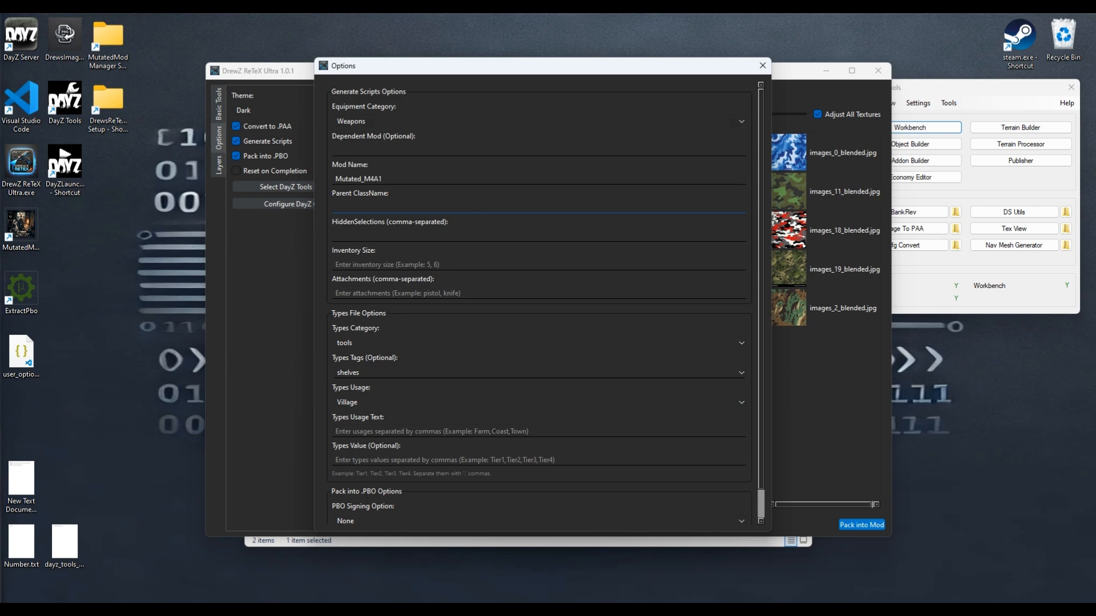
Open the vanilla M4 config.cpp from DZ\weapons\firearms\m4 on the P: drive in VS Code
{"action": "left_click", "coordinate": [524, 543]}
{"action": "left_click", "coordinate": [460, 90]}
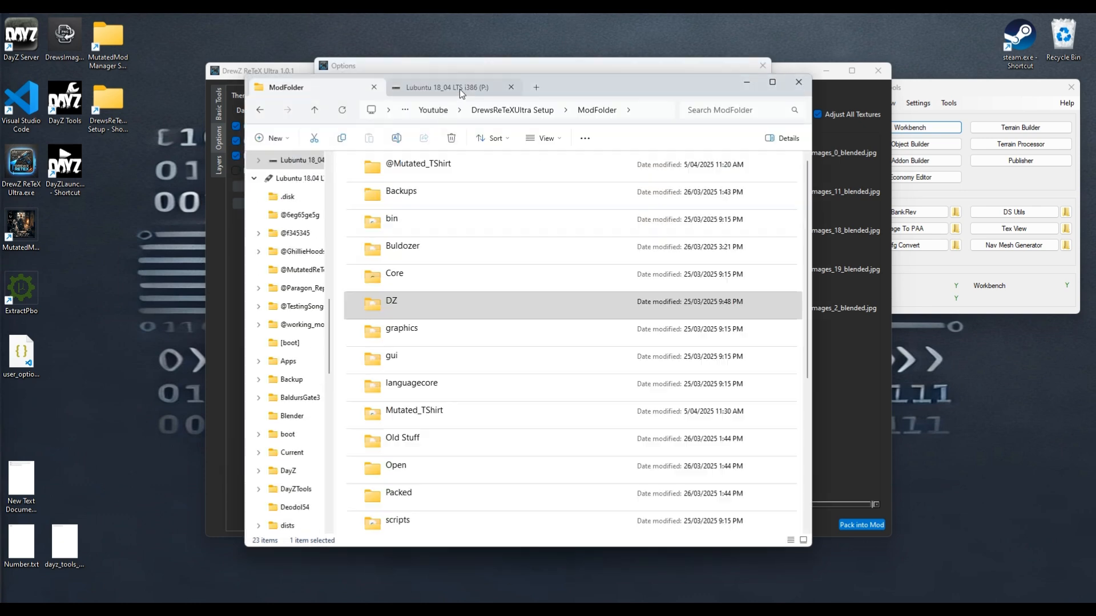
{"action": "double_click", "coordinate": [392, 303]}
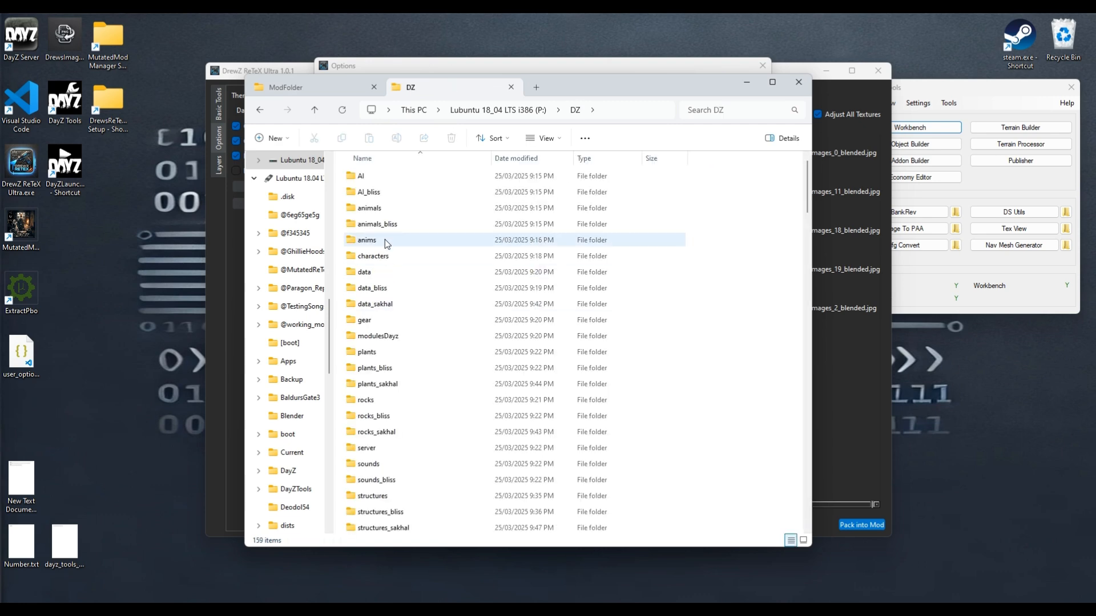
{"action": "scroll", "coordinate": [394, 434], "scroll_direction": "down", "scroll_amount": 4}
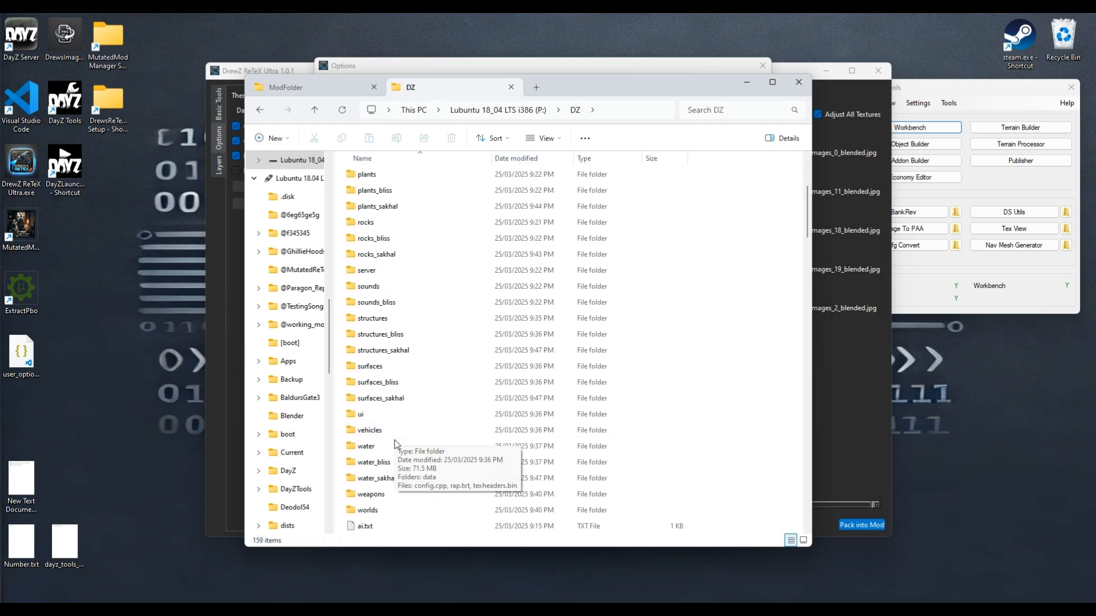
{"action": "double_click", "coordinate": [377, 494]}
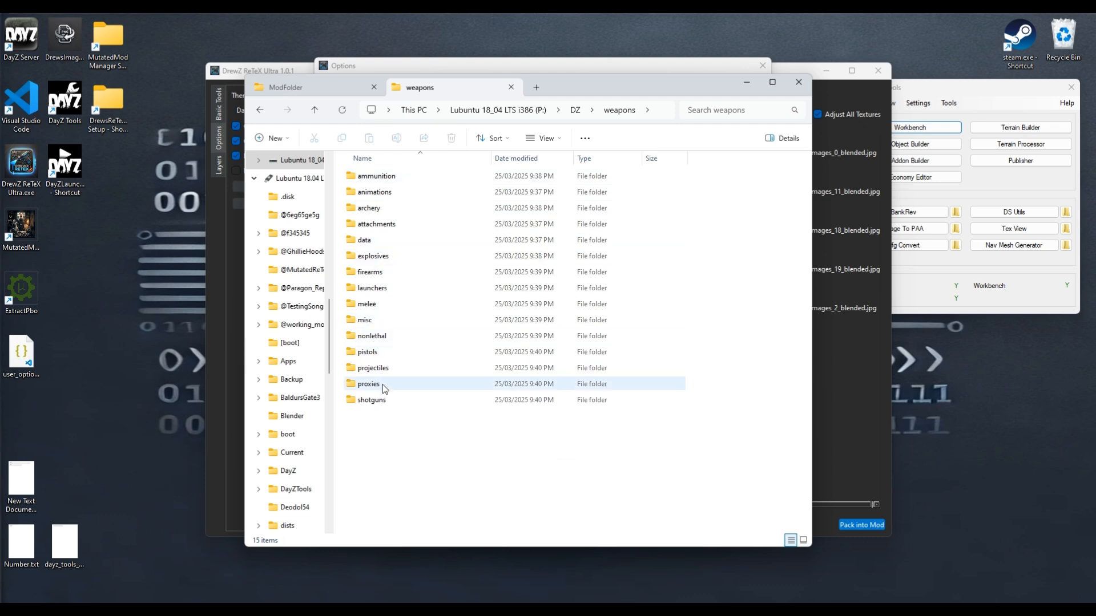
{"action": "double_click", "coordinate": [385, 271]}
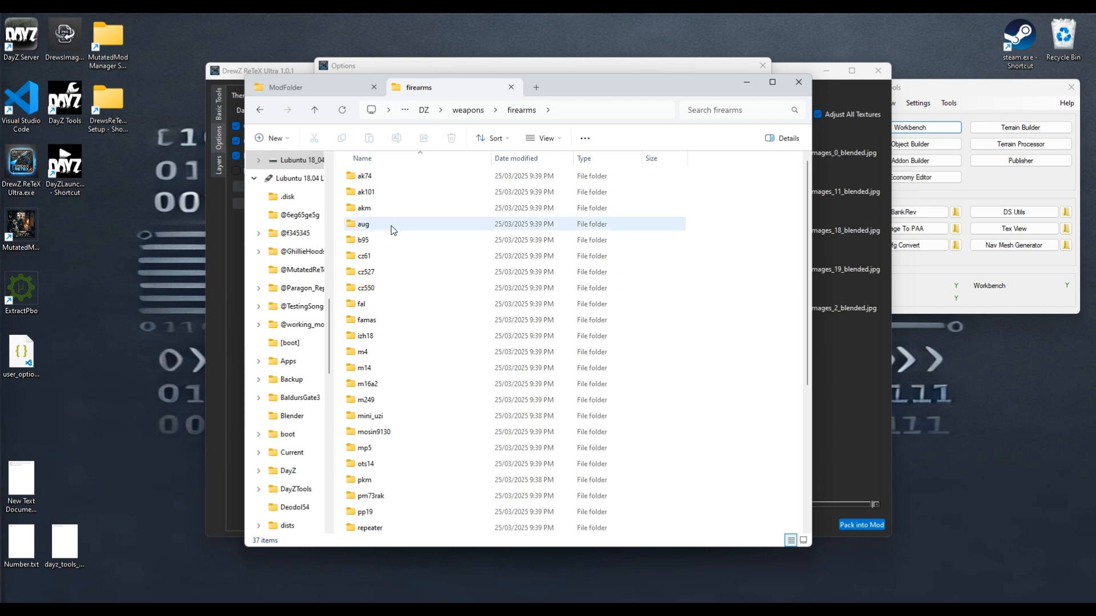
{"action": "double_click", "coordinate": [388, 350]}
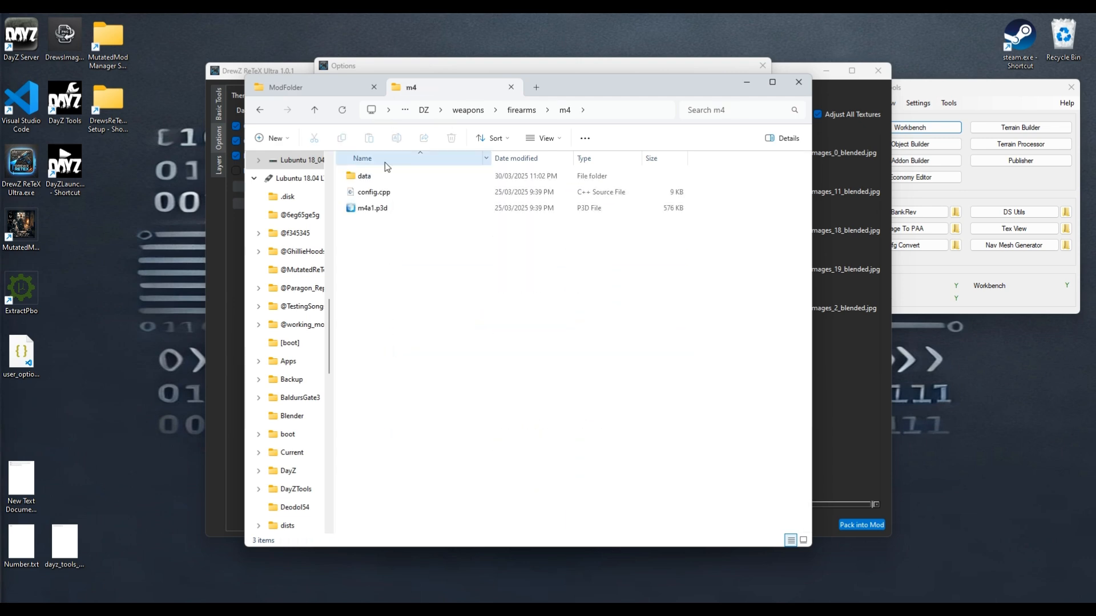
{"action": "double_click", "coordinate": [383, 192]}
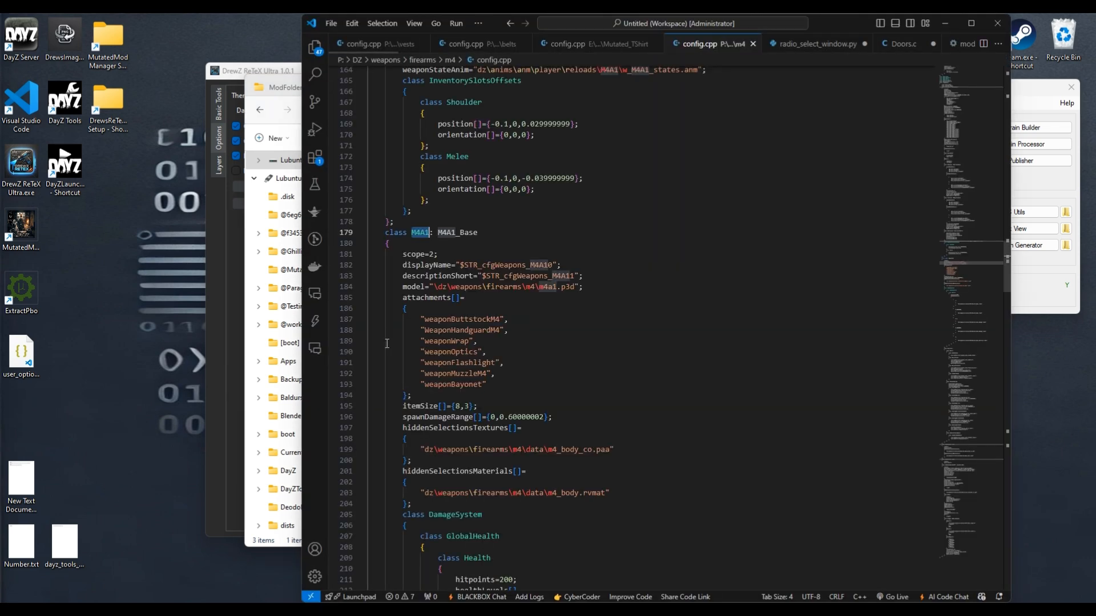
Look through the M4A1_Base class for its hiddenSelections and select the camo entry
{"action": "scroll", "coordinate": [476, 269], "scroll_direction": "up", "scroll_amount": 12}
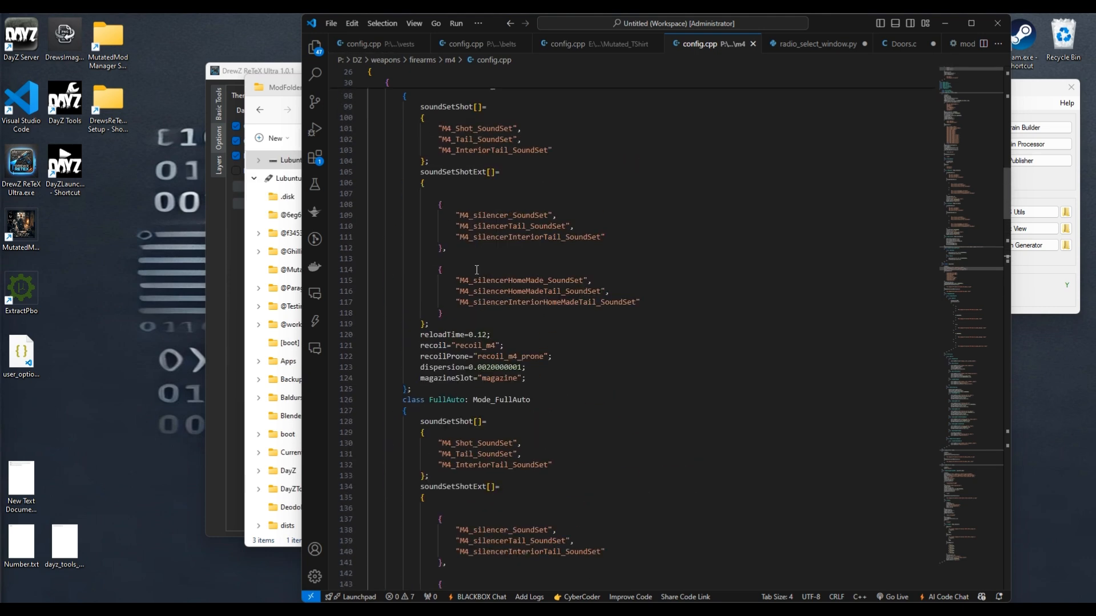
{"action": "scroll", "coordinate": [476, 270], "scroll_direction": "up", "scroll_amount": 18}
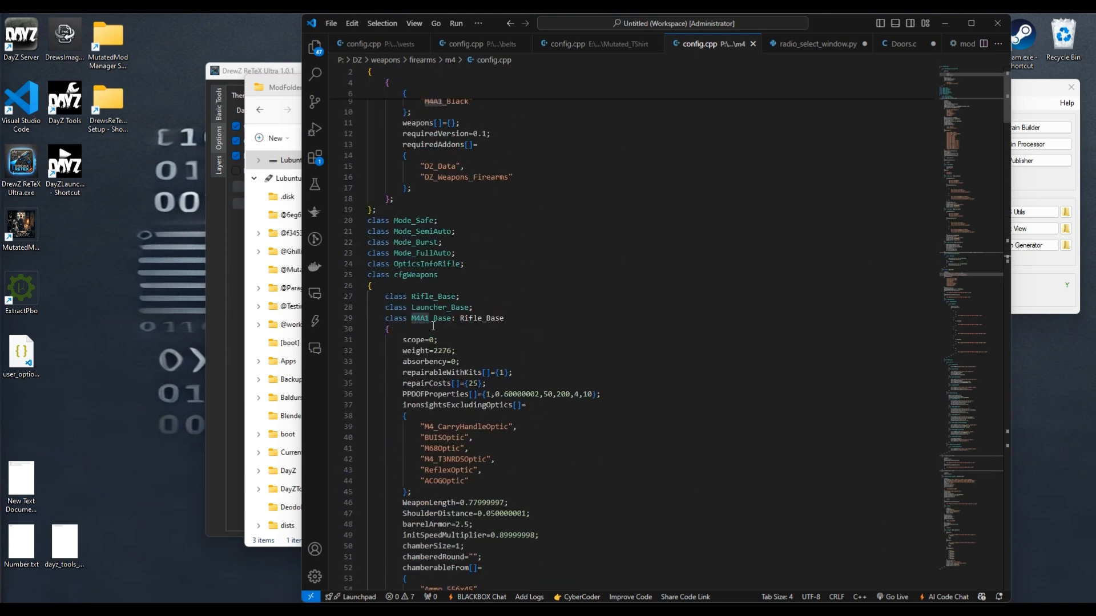
{"action": "scroll", "coordinate": [433, 325], "scroll_direction": "down", "scroll_amount": 11}
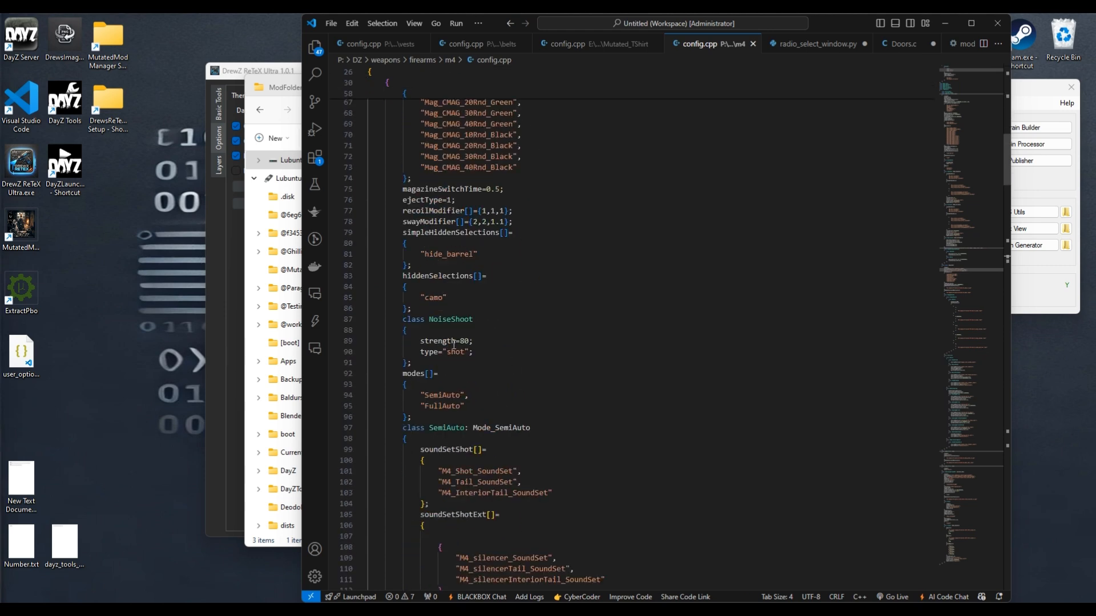
{"action": "scroll", "coordinate": [454, 345], "scroll_direction": "down", "scroll_amount": 10}
{"action": "scroll", "coordinate": [464, 147], "scroll_direction": "up", "scroll_amount": 14}
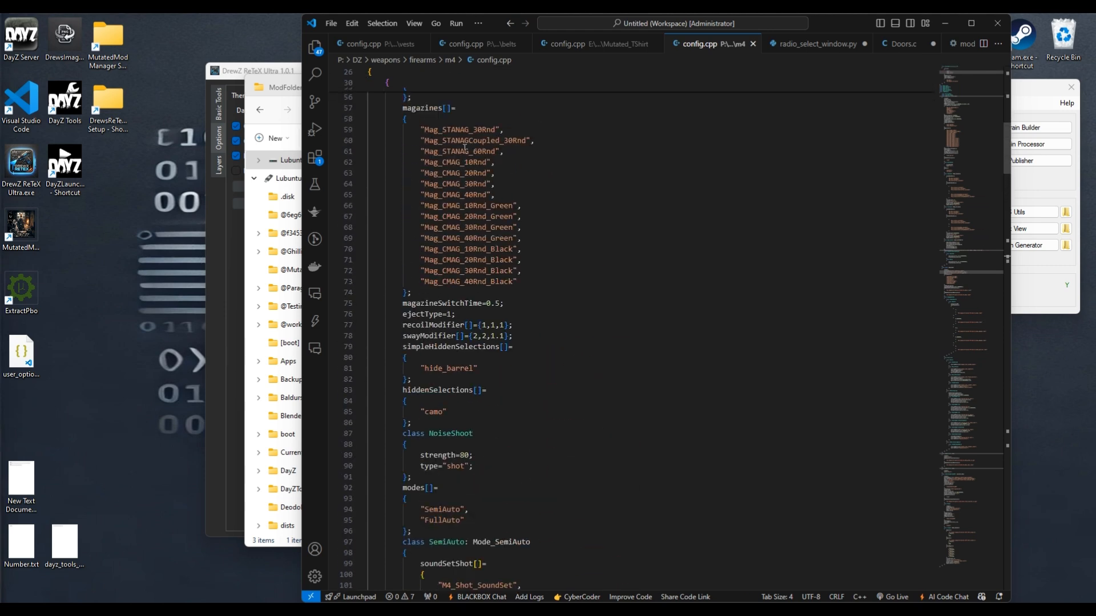
{"action": "double_click", "coordinate": [437, 411]}
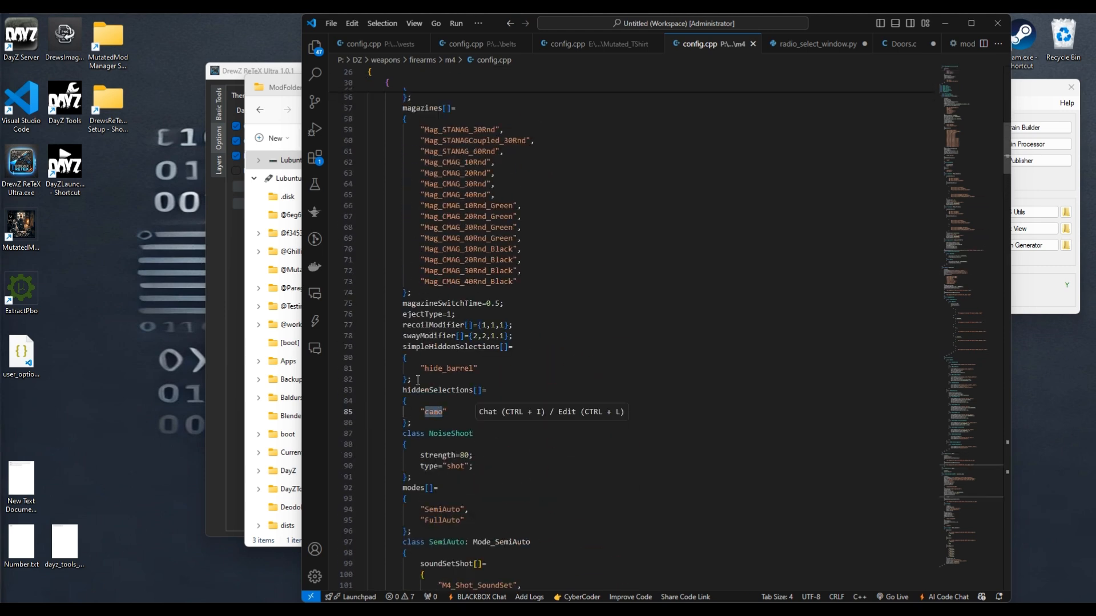
Find the M4A1 class derived from M4A1_Base in config.cpp and select its class name
{"action": "scroll", "coordinate": [508, 497], "scroll_direction": "down", "scroll_amount": 10}
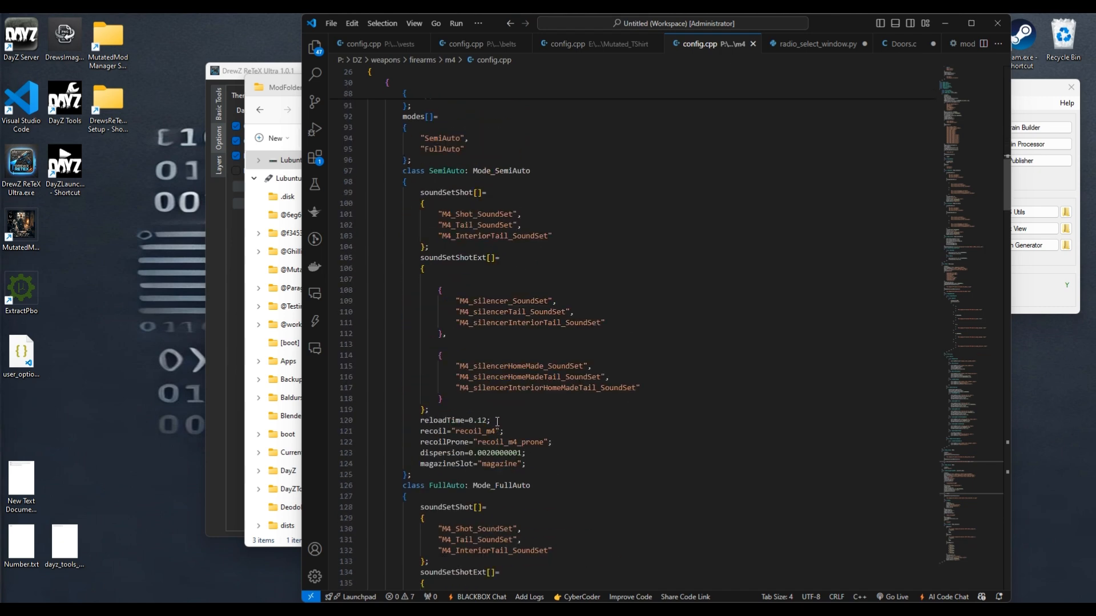
{"action": "scroll", "coordinate": [504, 429], "scroll_direction": "down", "scroll_amount": 5}
{"action": "scroll", "coordinate": [485, 420], "scroll_direction": "down", "scroll_amount": 6}
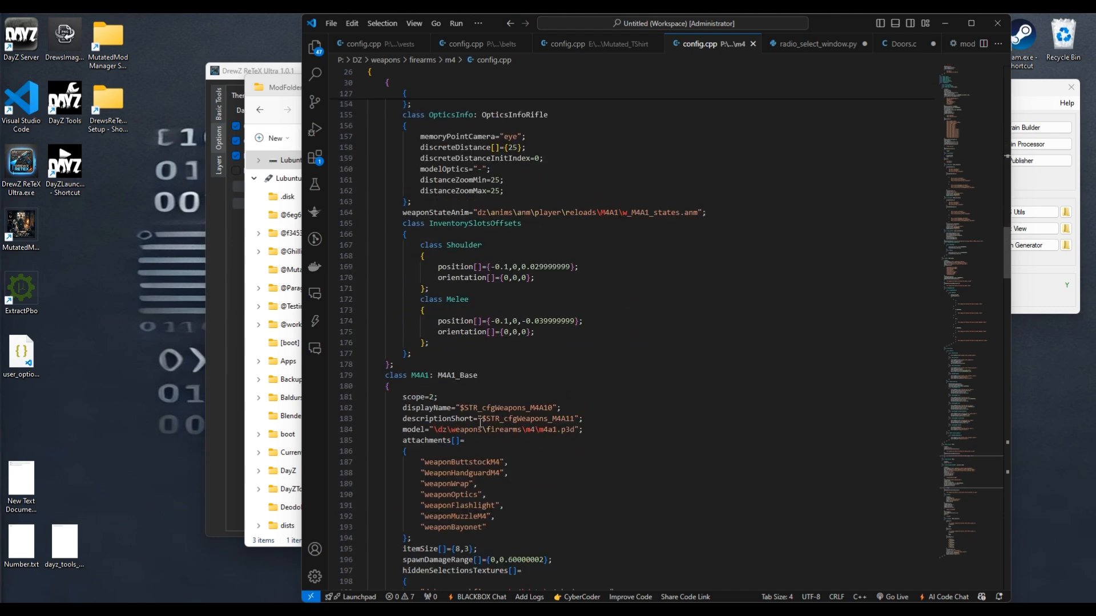
{"action": "scroll", "coordinate": [481, 416], "scroll_direction": "down", "scroll_amount": 1}
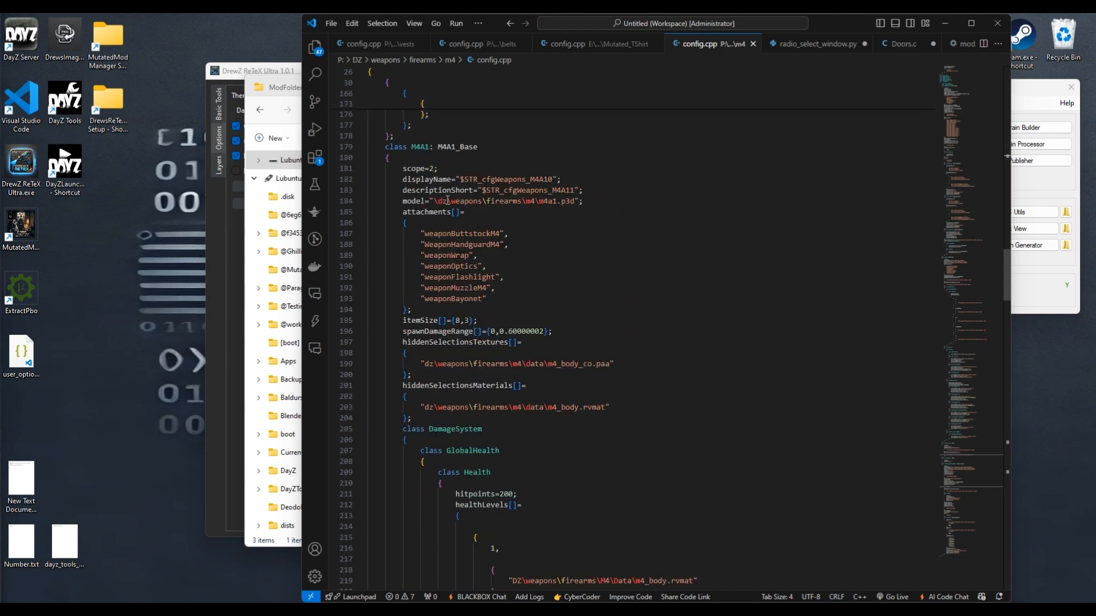
{"action": "double_click", "coordinate": [416, 149]}
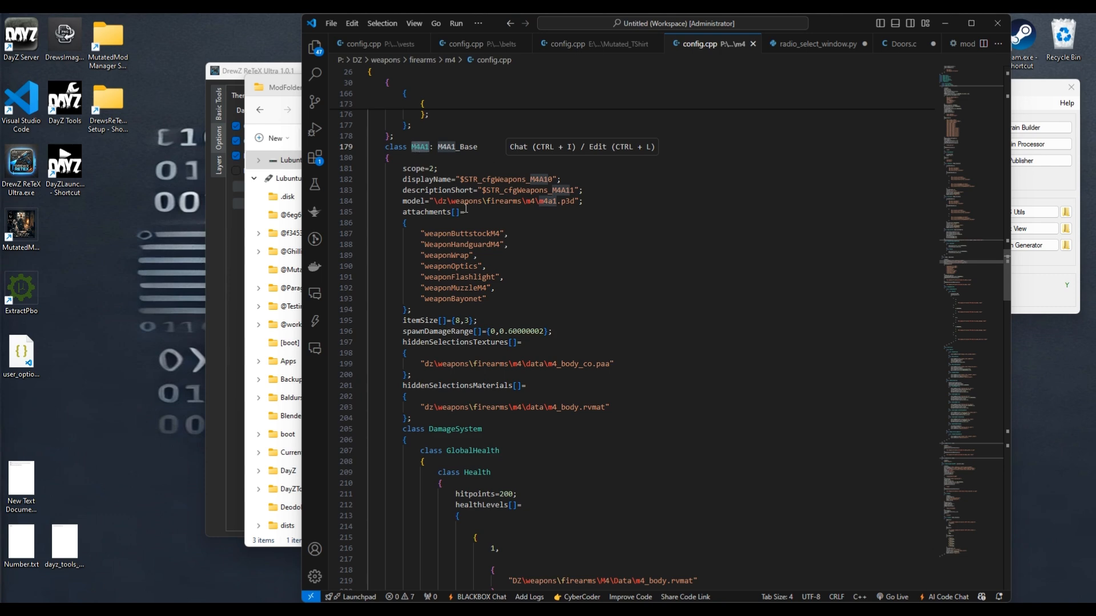
Switch to the DrewZ ReTeX Ultra options and set Parent ClassName to M4A1 and HiddenSelections to camo
{"action": "left_click", "coordinate": [285, 72]}
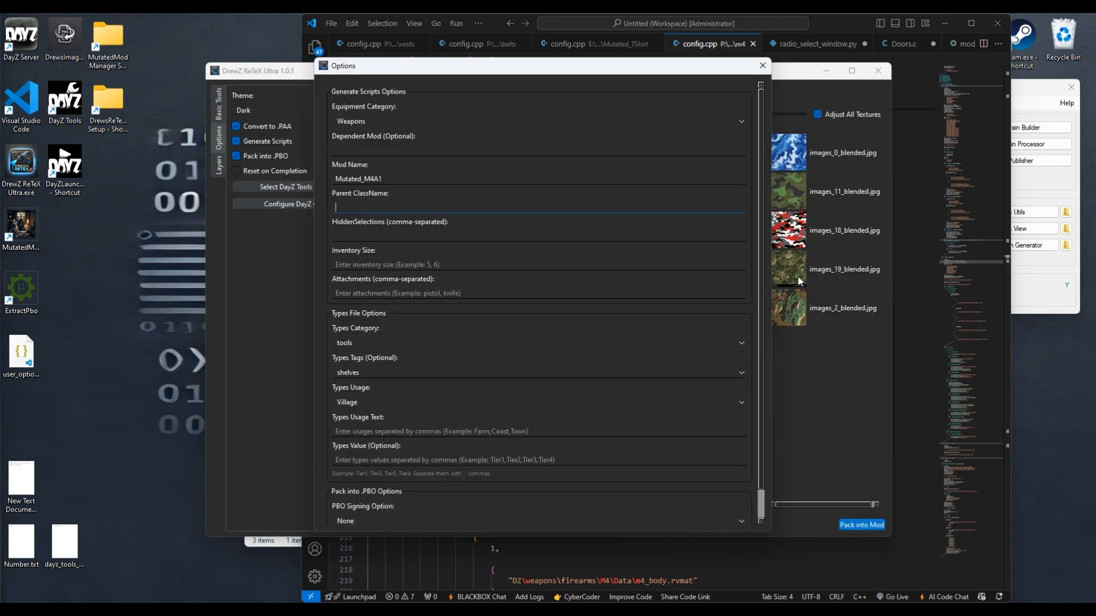
{"action": "left_click", "coordinate": [388, 205]}
{"action": "type", "text": "M4A1"}
{"action": "left_click", "coordinate": [399, 237]}
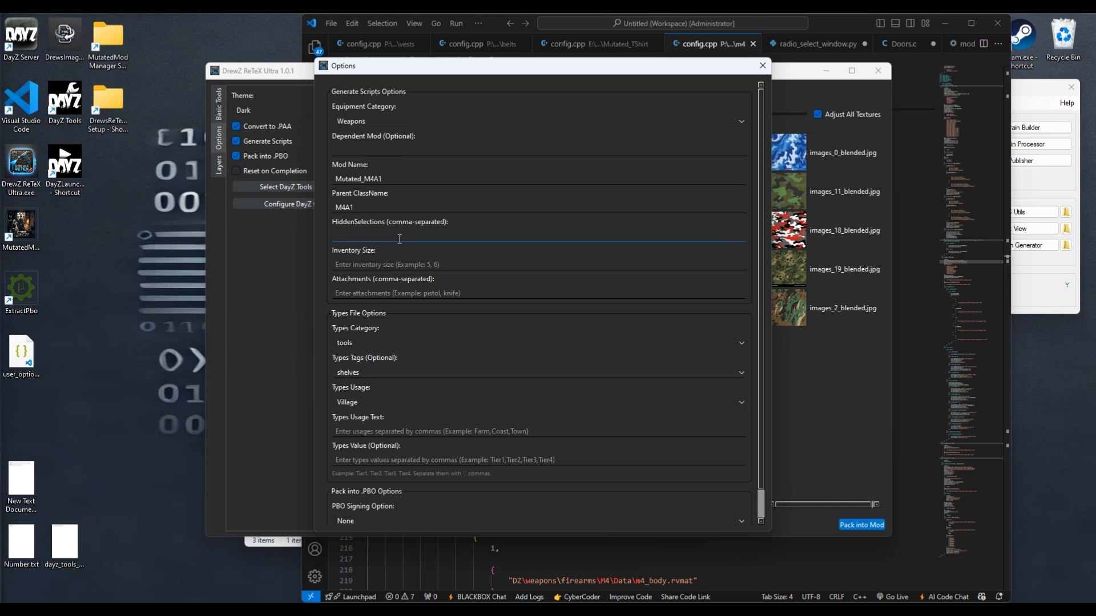
{"action": "type", "text": "camo"}
Go back to config.cpp in VS Code and recheck the hiddenSelections entry of the M4A1_Base class
{"action": "left_click", "coordinate": [897, 289]}
{"action": "scroll", "coordinate": [456, 307], "scroll_direction": "up", "scroll_amount": 10}
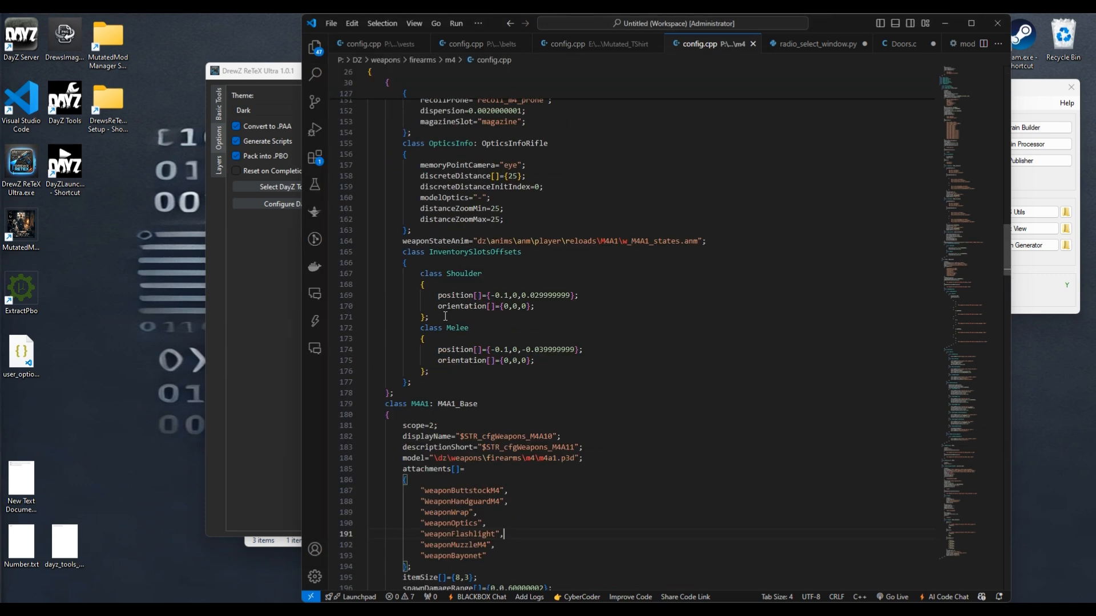
{"action": "scroll", "coordinate": [455, 306], "scroll_direction": "up", "scroll_amount": 15}
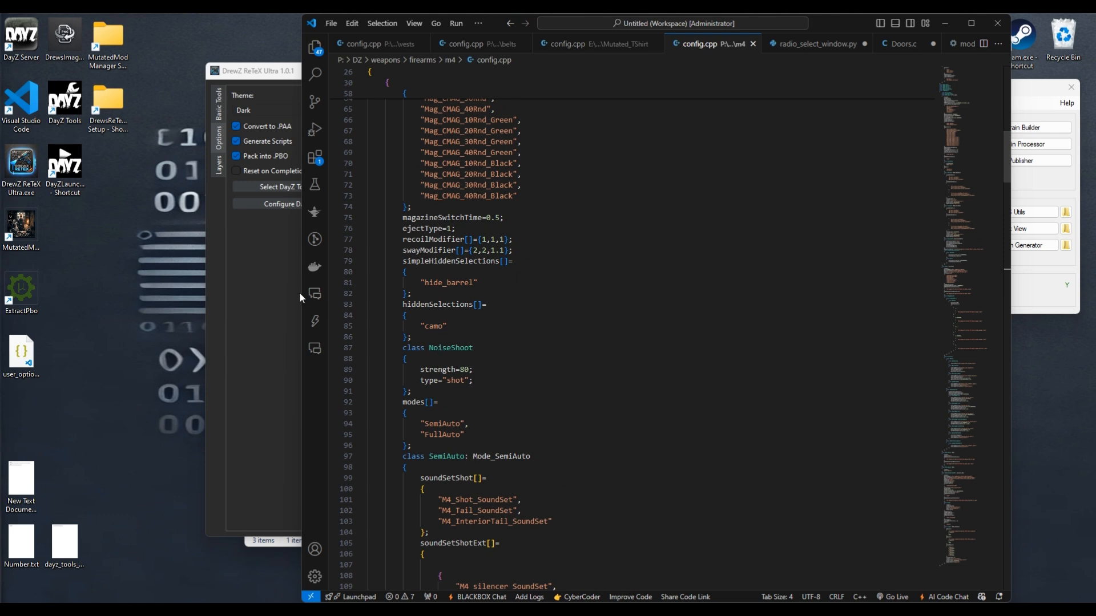
Back in the DrewZ ReTeX Ultra options, set the types category to weapons, tags to floor and usage to Military
{"action": "left_click", "coordinate": [273, 279]}
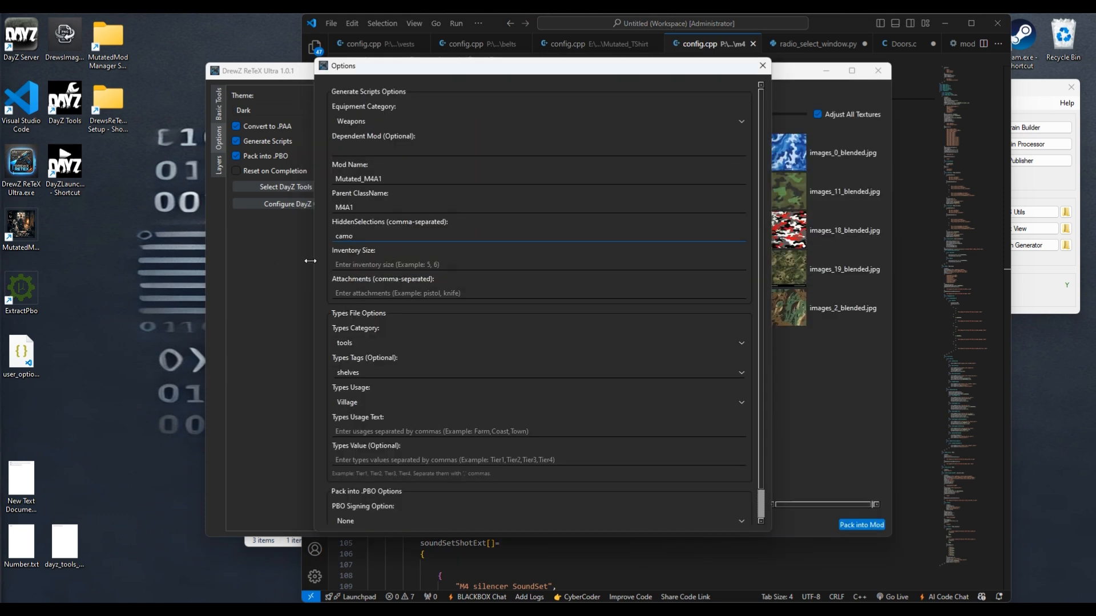
{"action": "key", "text": "Tab"}
{"action": "key", "text": "Tab"}
{"action": "scroll", "coordinate": [463, 391], "scroll_direction": "down", "scroll_amount": 1}
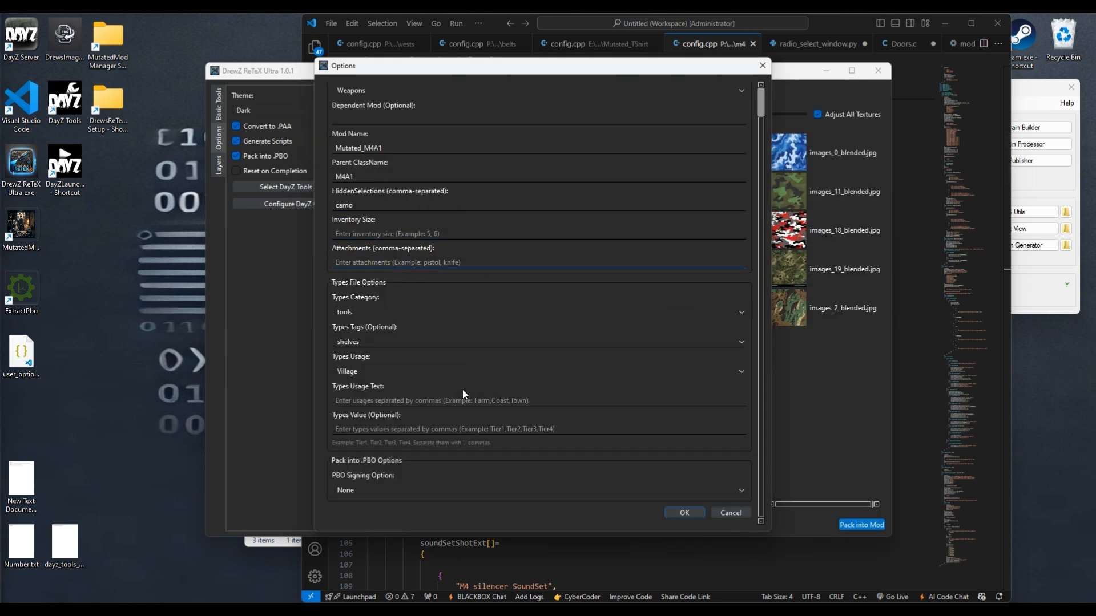
{"action": "scroll", "coordinate": [358, 314], "scroll_direction": "down", "scroll_amount": 2}
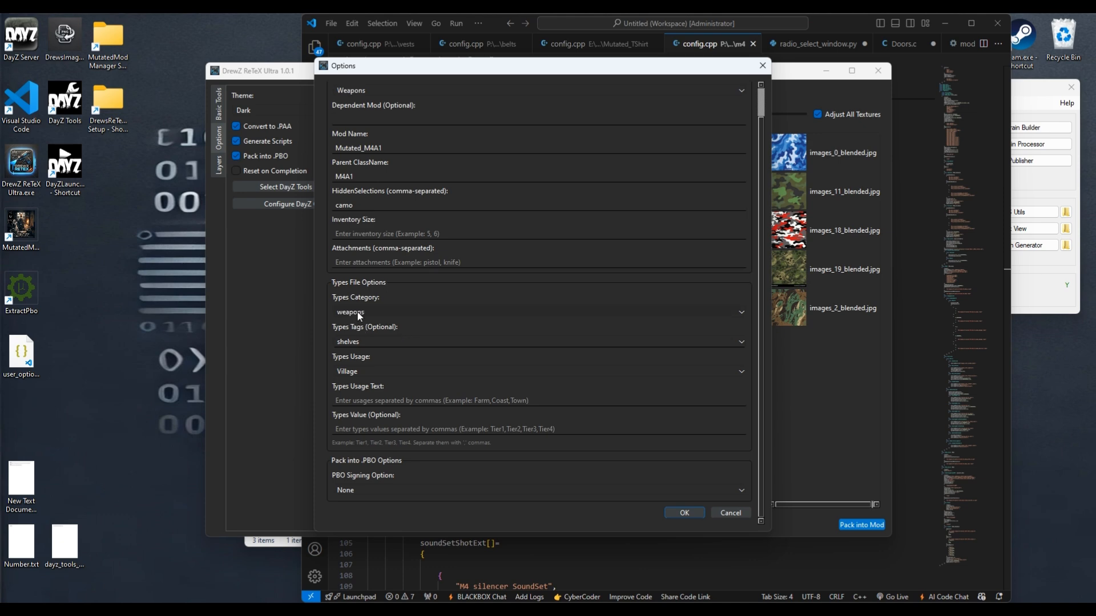
{"action": "scroll", "coordinate": [377, 345], "scroll_direction": "up", "scroll_amount": 1}
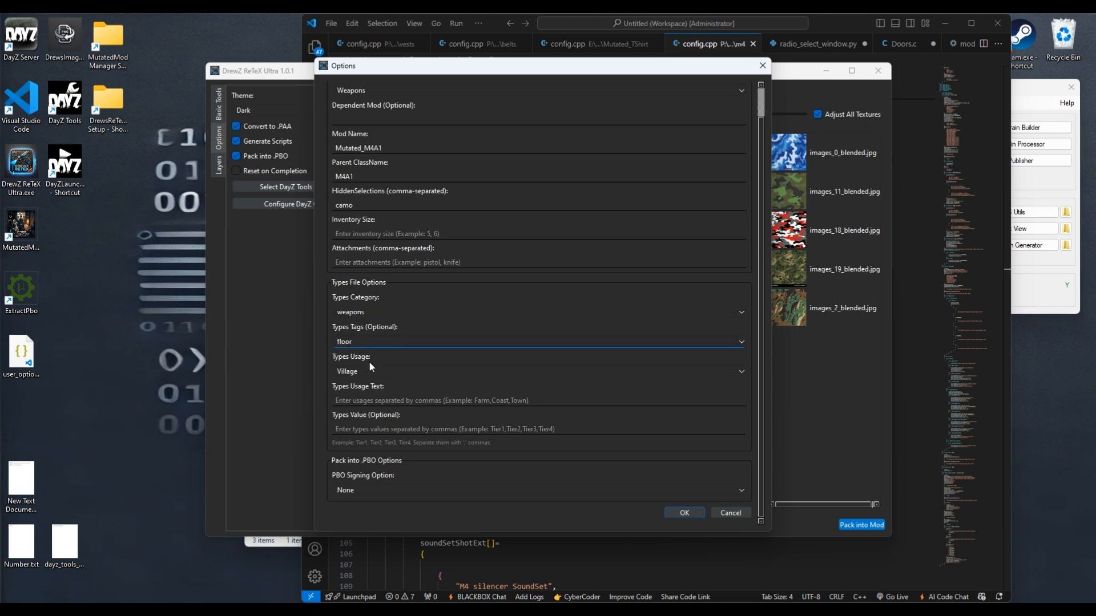
{"action": "scroll", "coordinate": [368, 369], "scroll_direction": "down", "scroll_amount": 1}
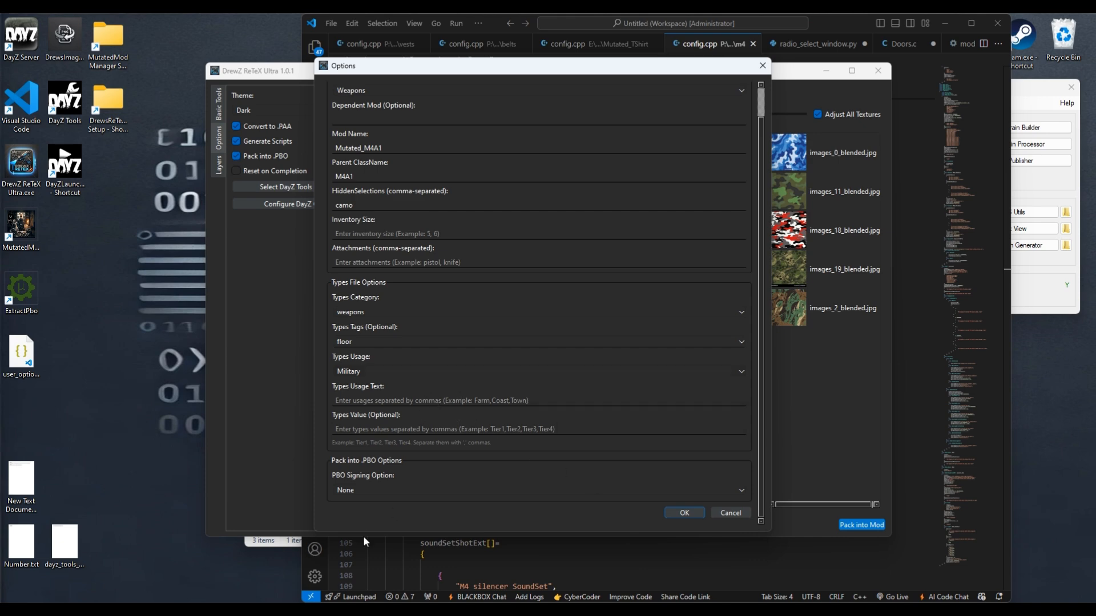
Set PBO signing to Use Existing Key with Mutated_TestKey.biprivatekey and Mutated_TestKey.bikey from the Key Backups folder of Tutorial_Test
{"action": "scroll", "coordinate": [384, 493], "scroll_direction": "down", "scroll_amount": 1}
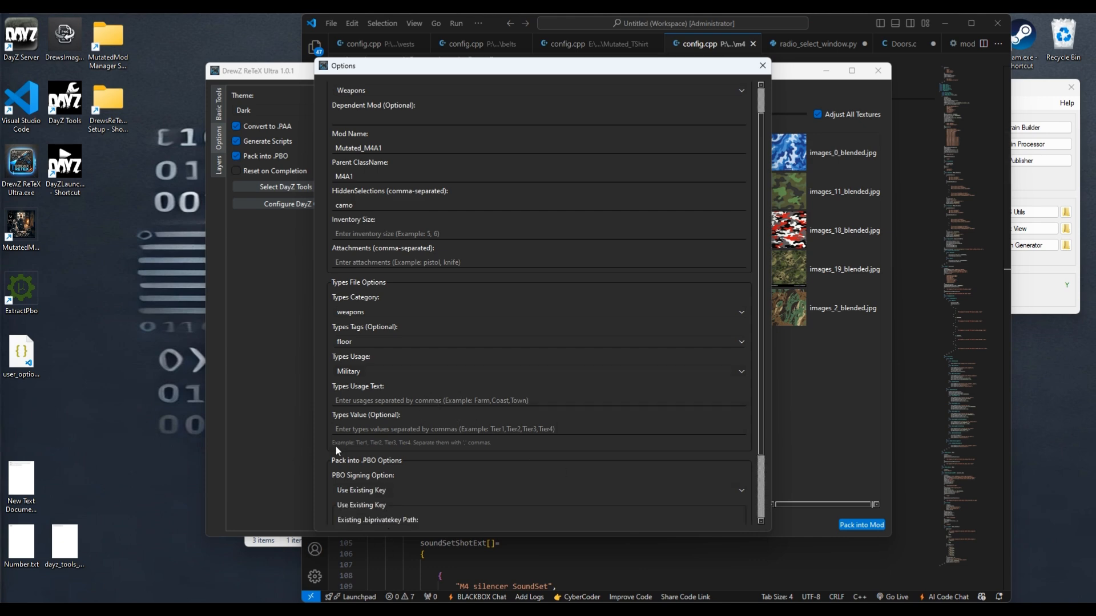
{"action": "scroll", "coordinate": [331, 452], "scroll_direction": "down", "scroll_amount": 3}
{"action": "left_click", "coordinate": [734, 455]}
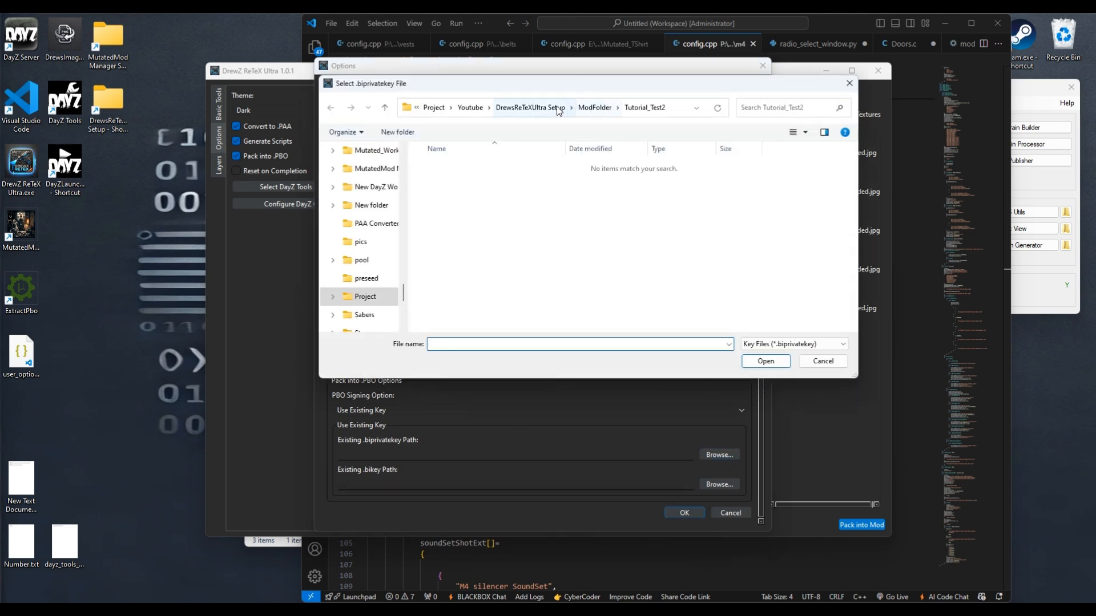
{"action": "left_click", "coordinate": [588, 108]}
{"action": "double_click", "coordinate": [443, 170]}
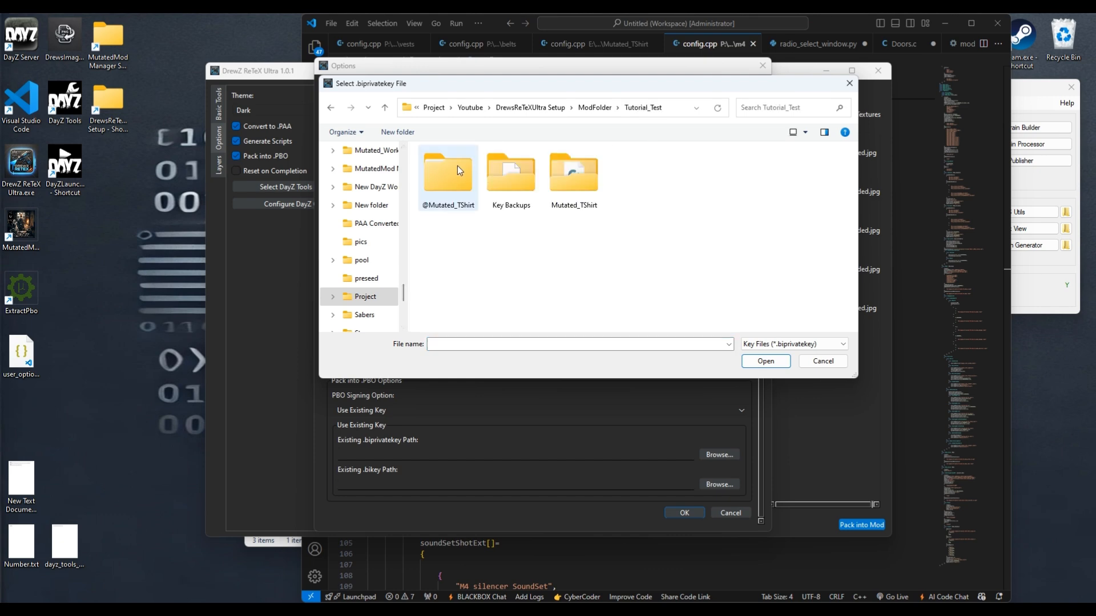
{"action": "double_click", "coordinate": [499, 174]}
{"action": "double_click", "coordinate": [501, 165]}
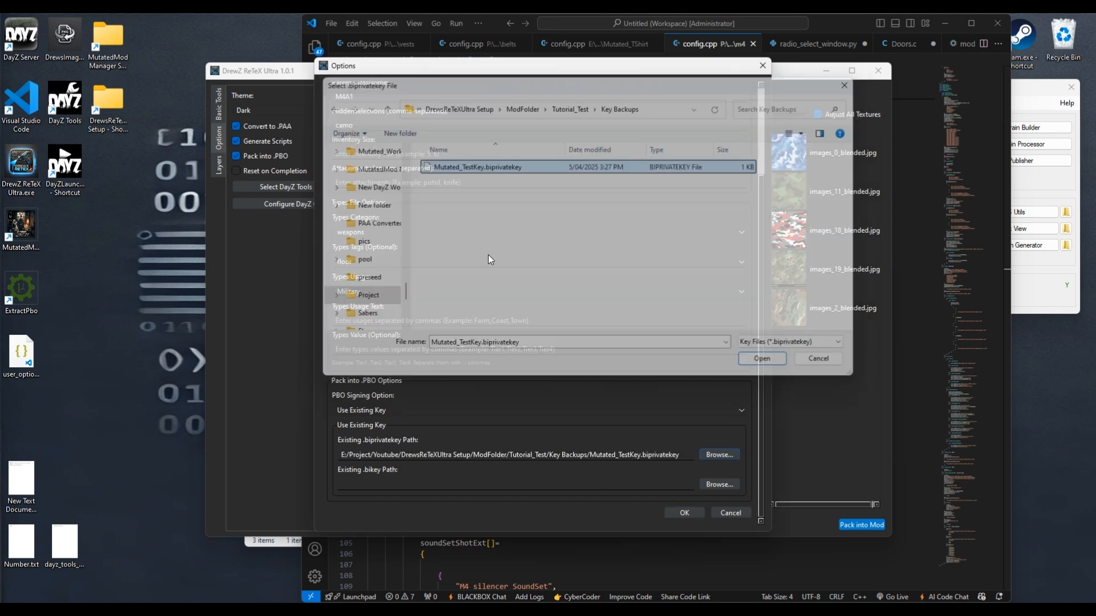
{"action": "left_click", "coordinate": [707, 485]}
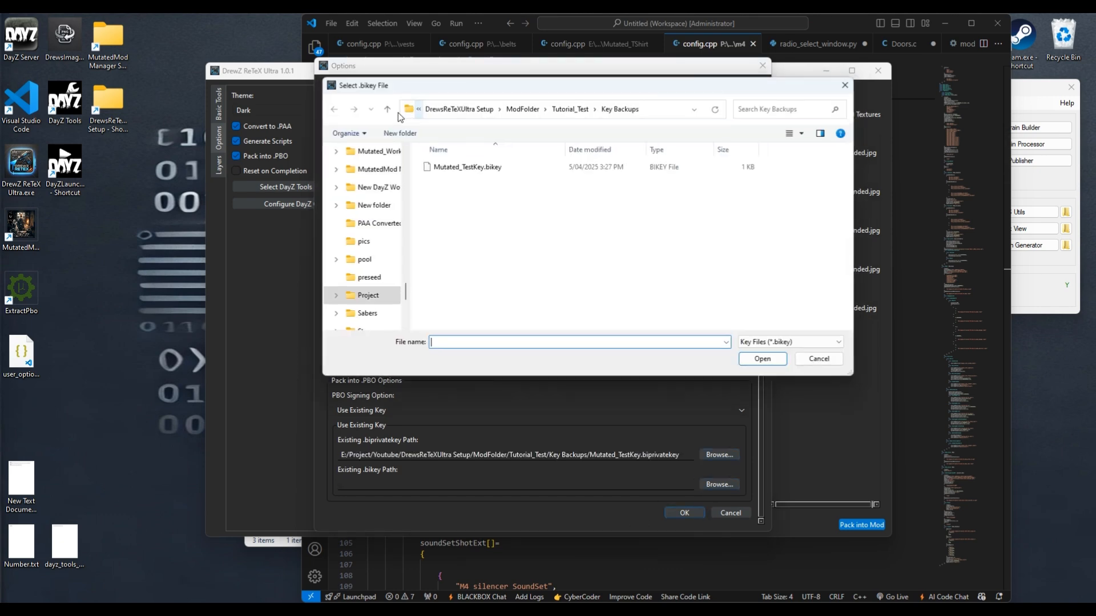
{"action": "double_click", "coordinate": [475, 168]}
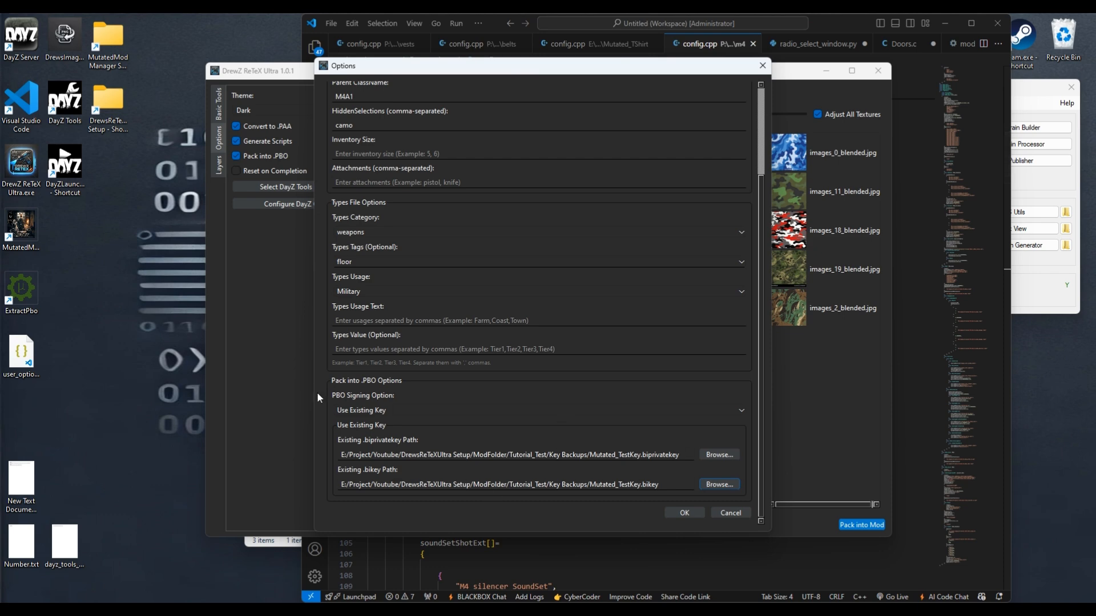
Accept the DayZ options and pack the blended M4A1 textures into the mod
{"action": "left_click", "coordinate": [684, 512]}
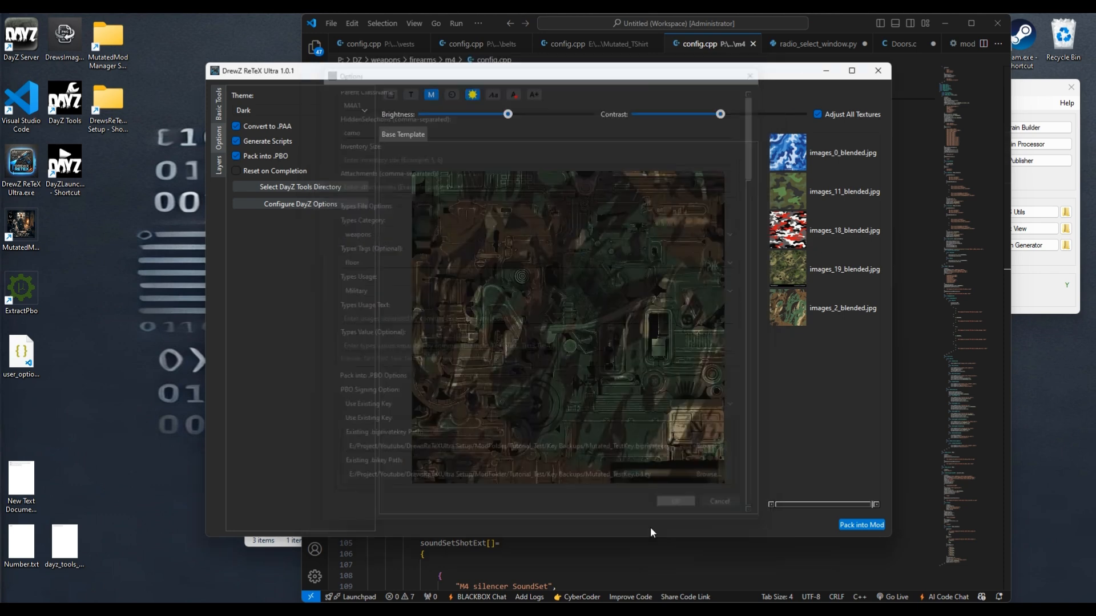
{"action": "left_click", "coordinate": [859, 525]}
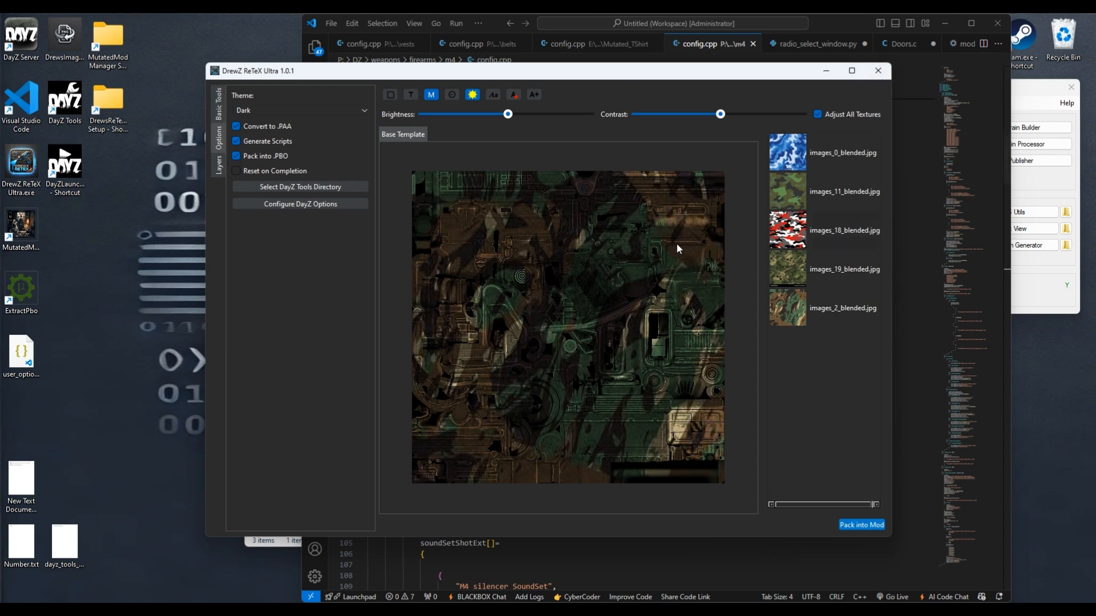
Open the Tutorial_Test2 output folder in File Explorer and check its Mutated_M4A1 and Key Backups folders
{"action": "left_click", "coordinate": [945, 23]}
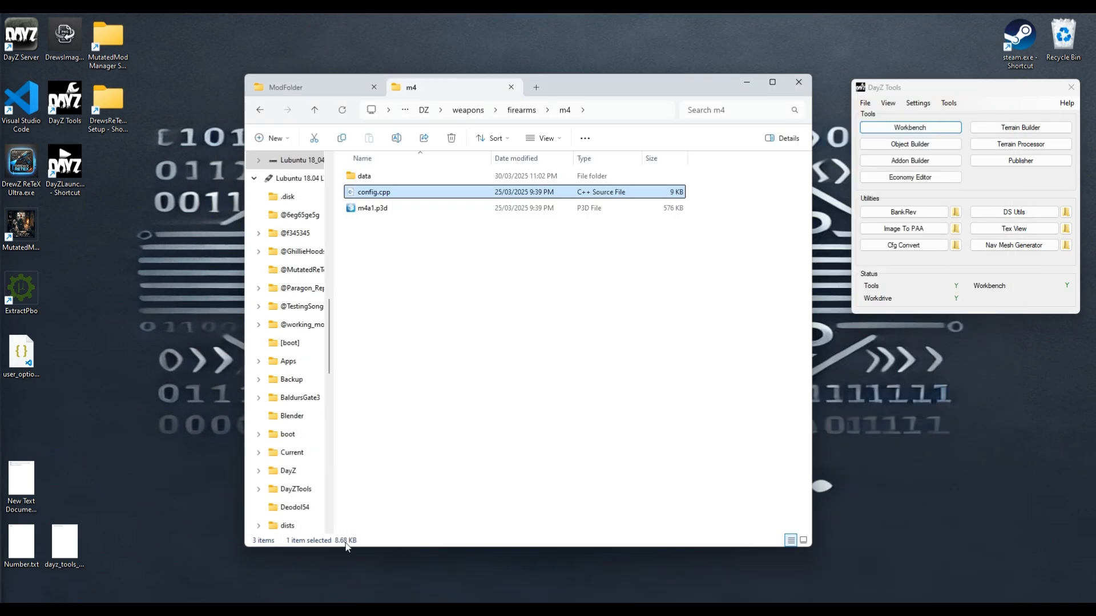
{"action": "left_click", "coordinate": [439, 311]}
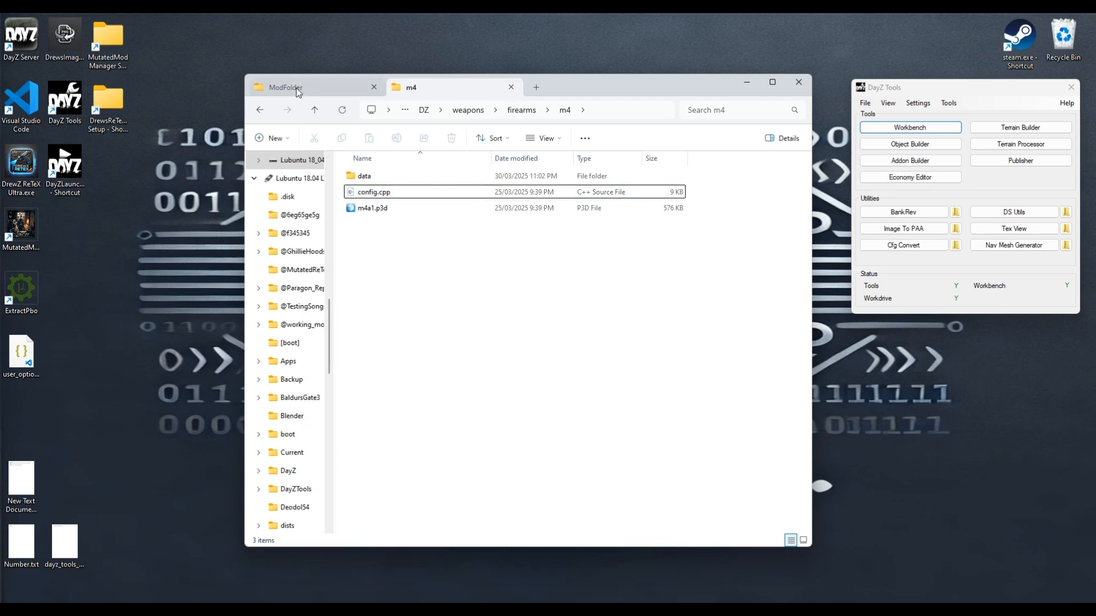
{"action": "left_click", "coordinate": [363, 91]}
{"action": "double_click", "coordinate": [412, 192]}
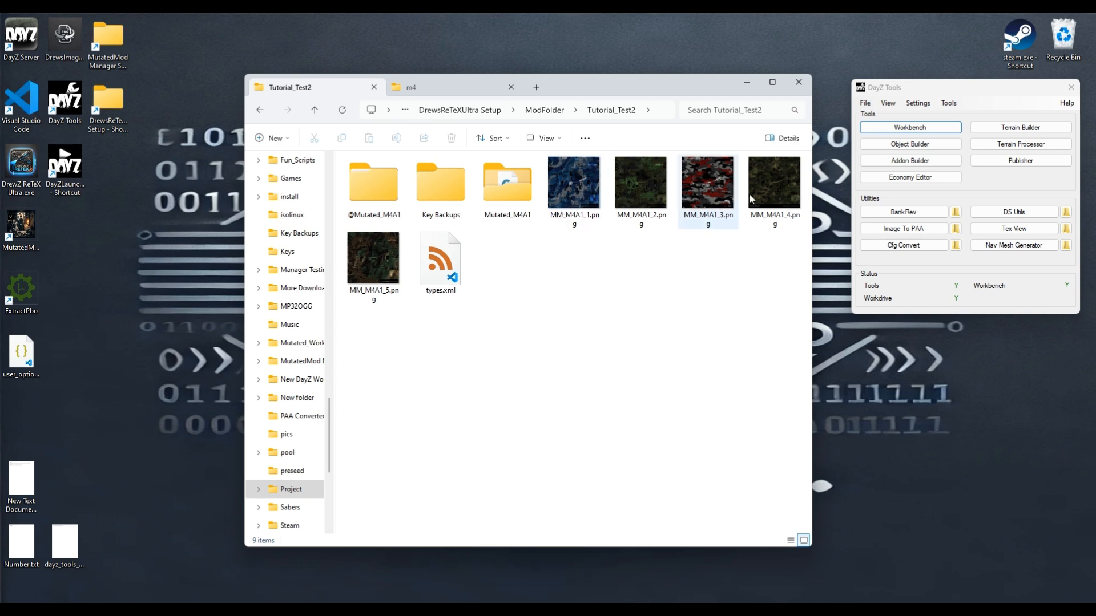
{"action": "double_click", "coordinate": [497, 193]}
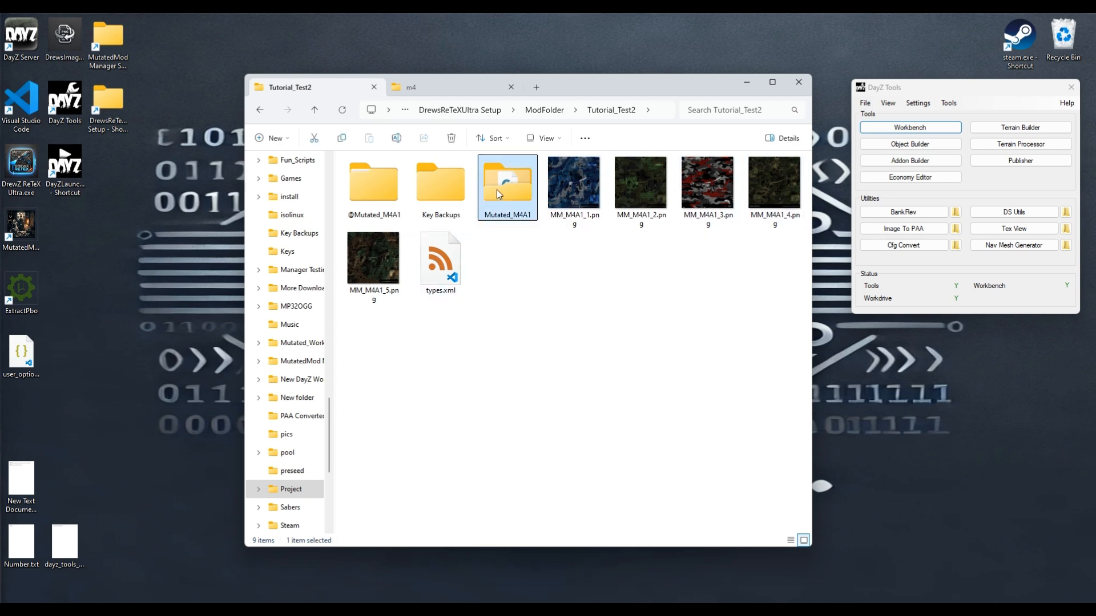
{"action": "left_click", "coordinate": [530, 112]}
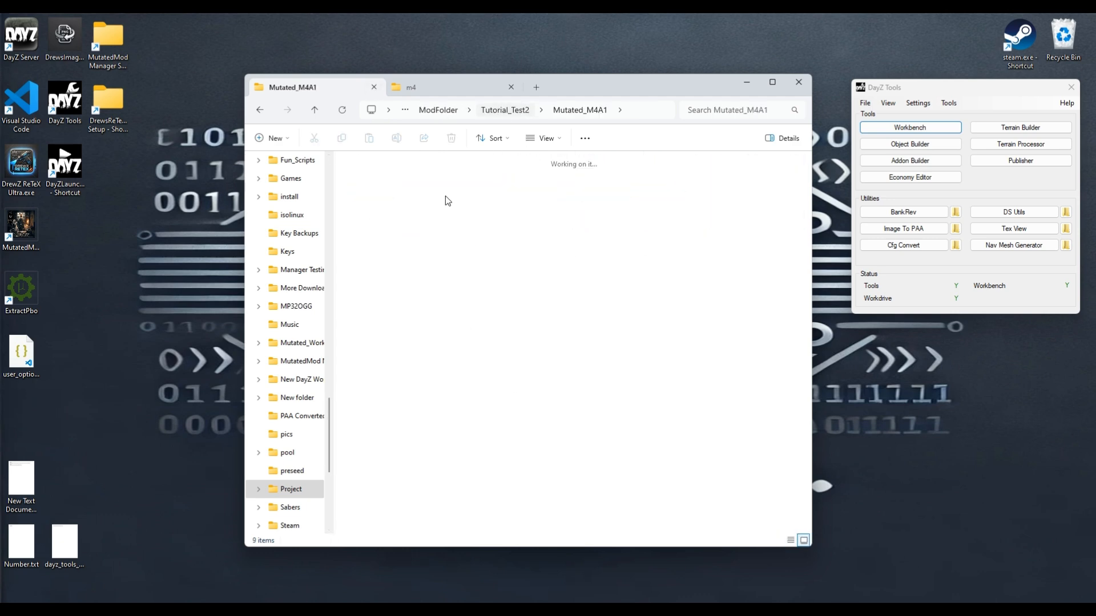
{"action": "double_click", "coordinate": [424, 178]}
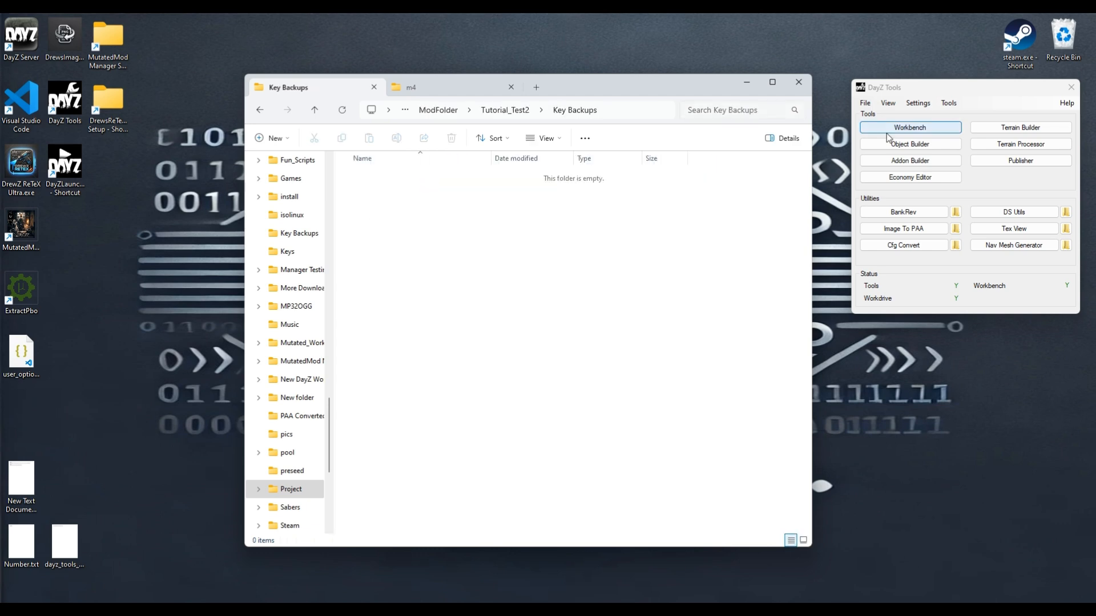
{"action": "left_click", "coordinate": [505, 111]}
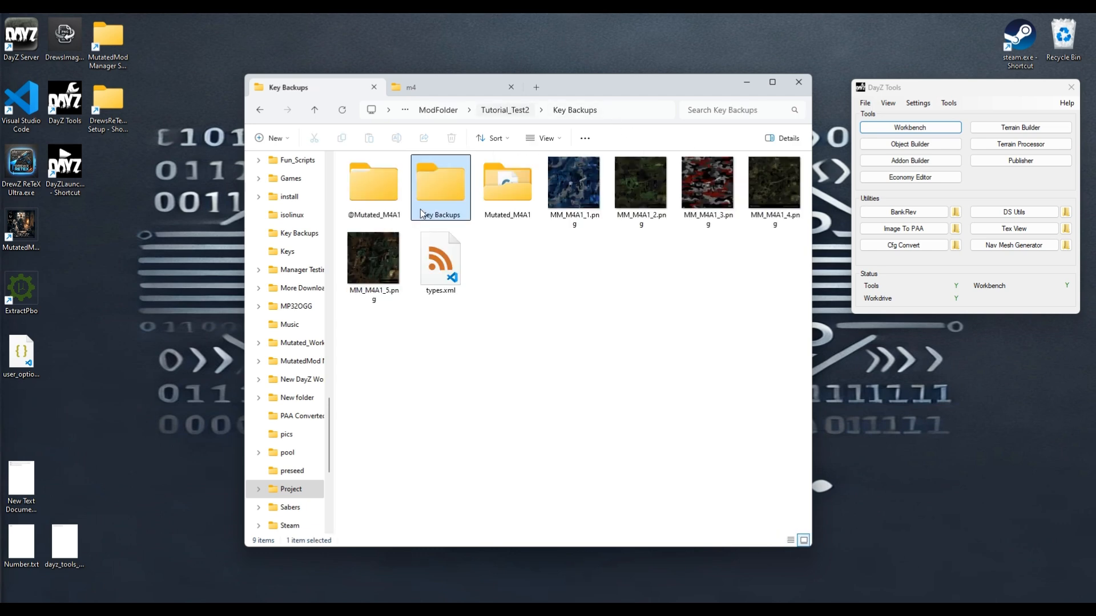
{"action": "double_click", "coordinate": [386, 201]}
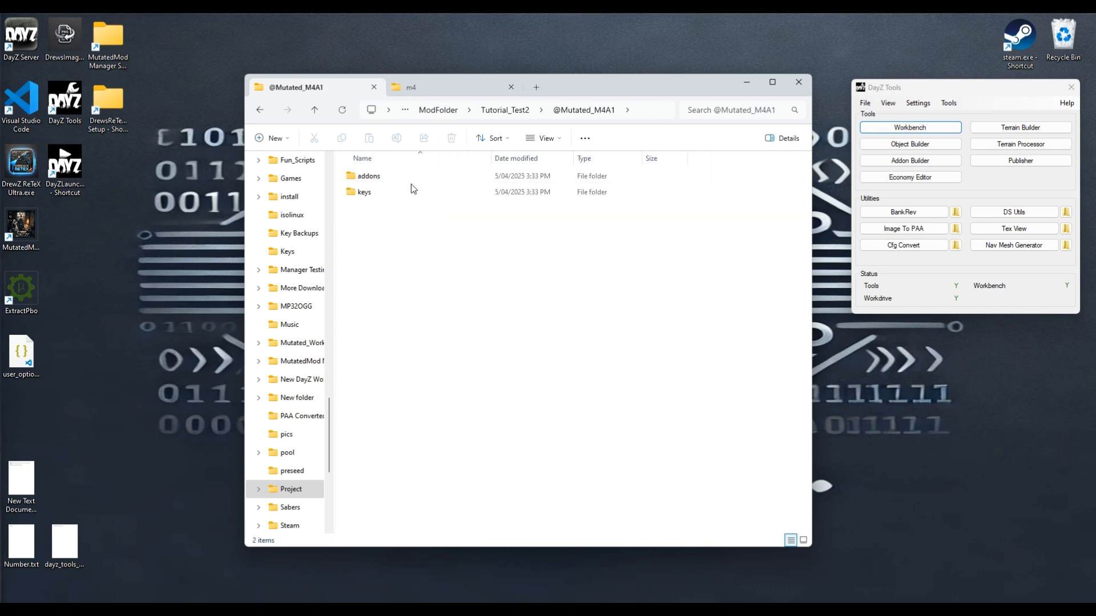
{"action": "double_click", "coordinate": [406, 191]}
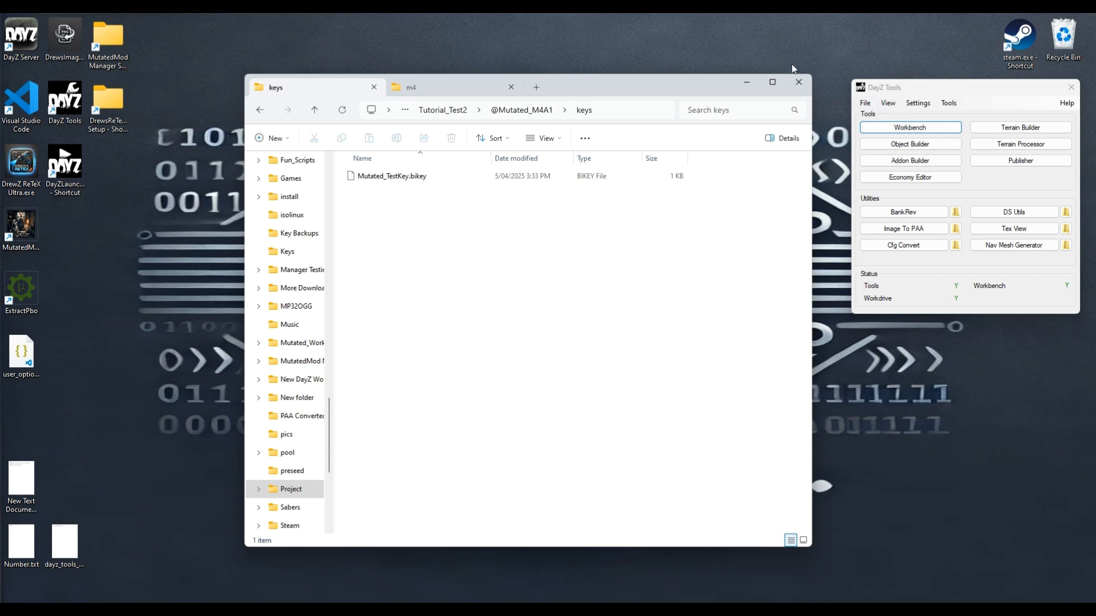
{"action": "left_click", "coordinate": [512, 112]}
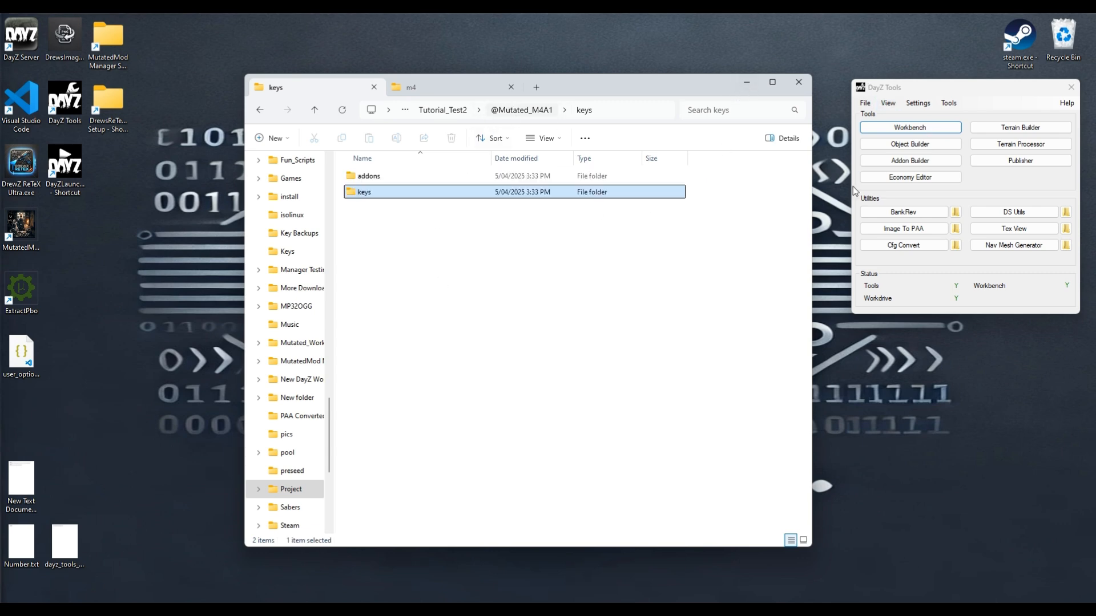
{"action": "left_click", "coordinate": [504, 110]}
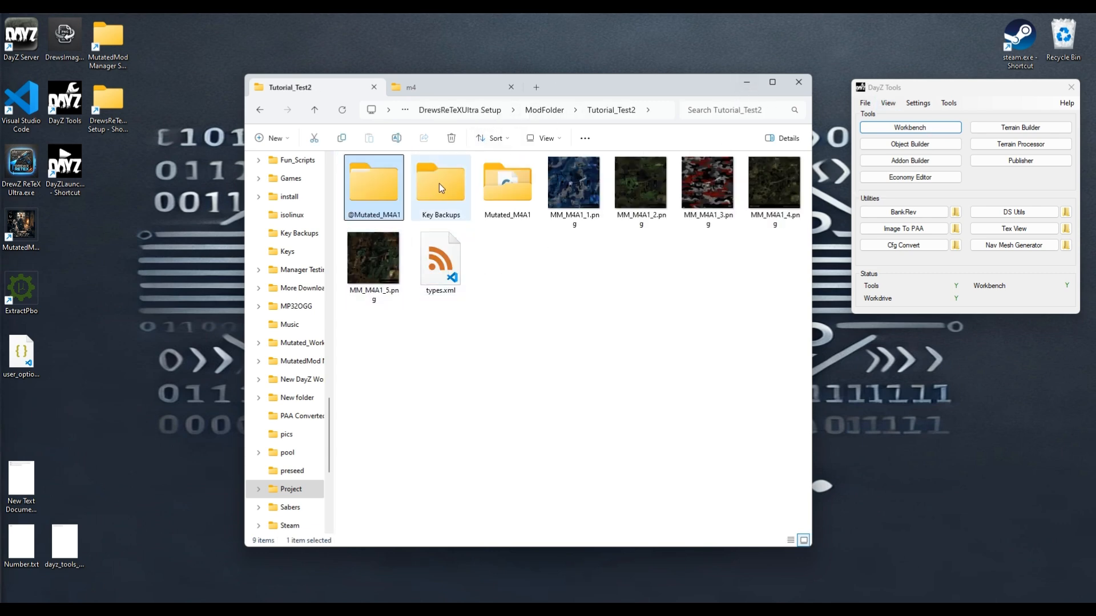
{"action": "left_click", "coordinate": [545, 110]}
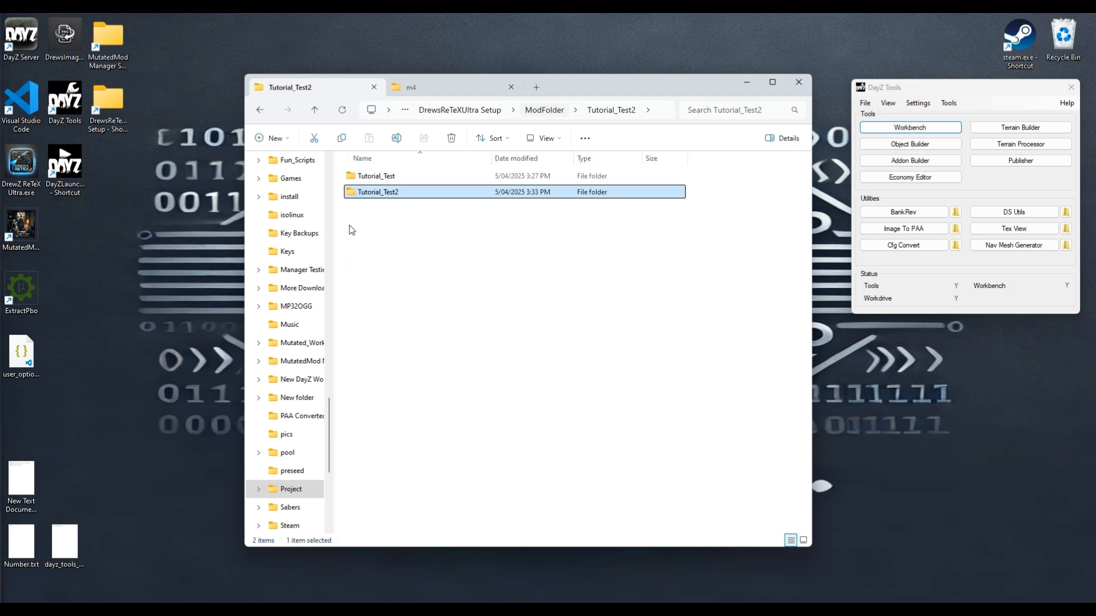
{"action": "double_click", "coordinate": [355, 177]}
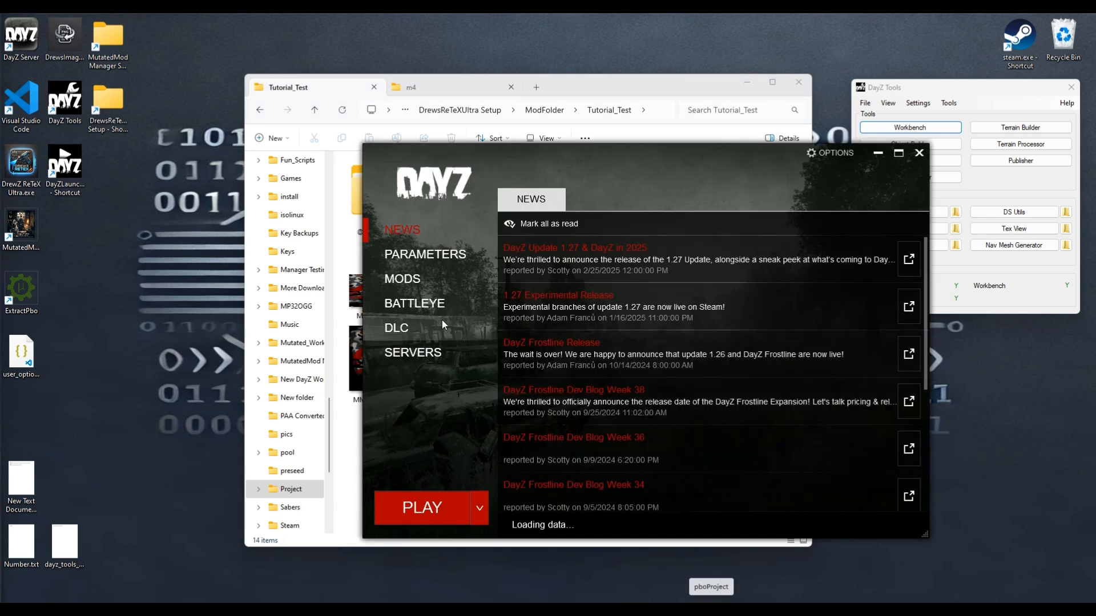
Show the list of loaded and available mods in the DayZ Launcher
{"action": "left_click", "coordinate": [430, 291]}
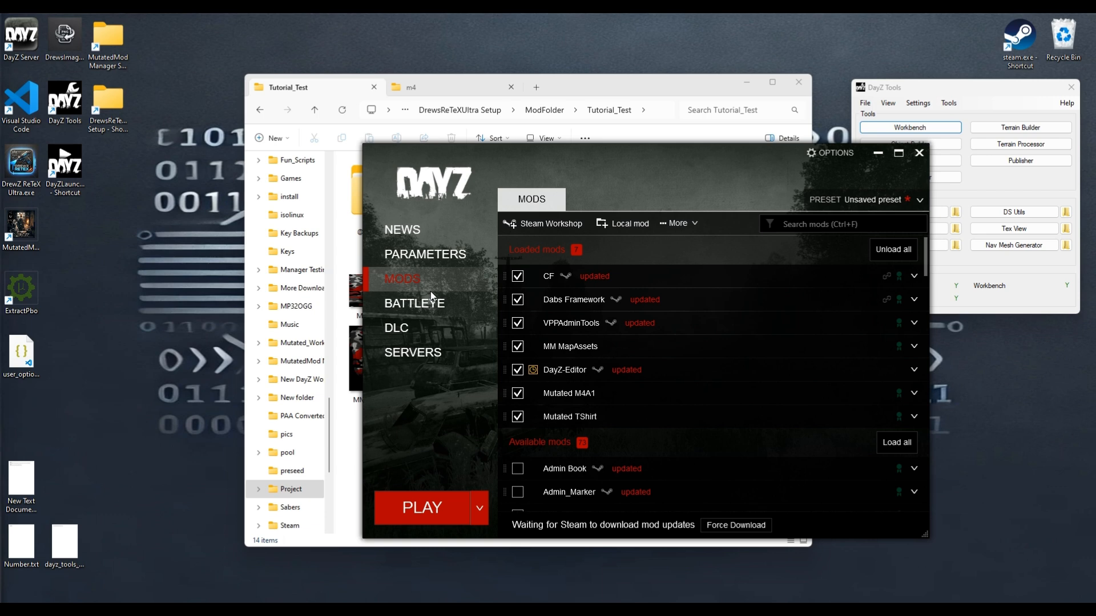
{"action": "left_click", "coordinate": [615, 227]}
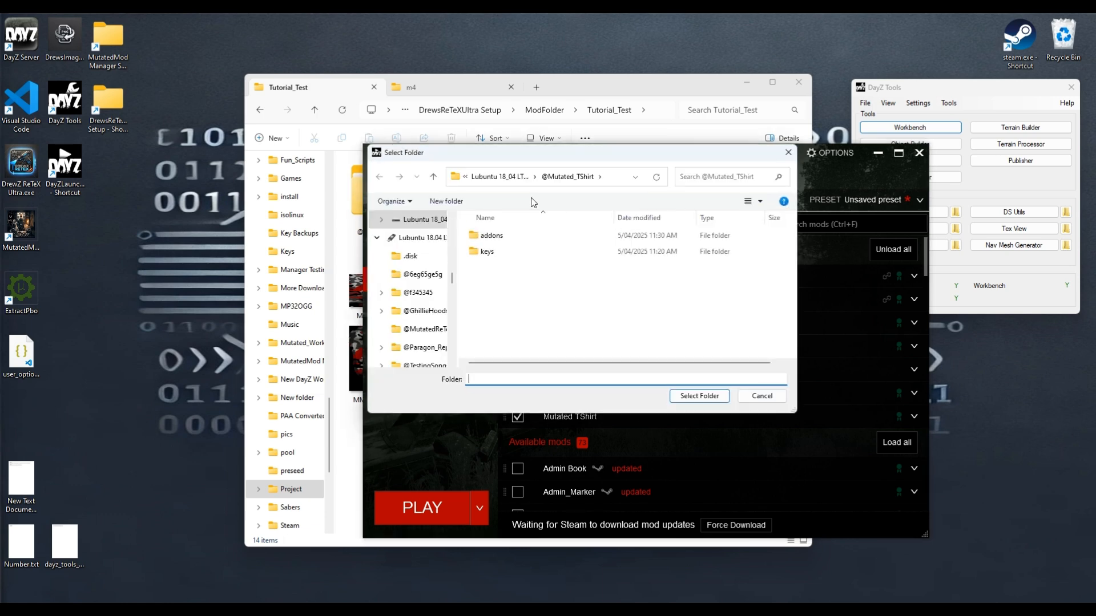
{"action": "left_click", "coordinate": [496, 177]}
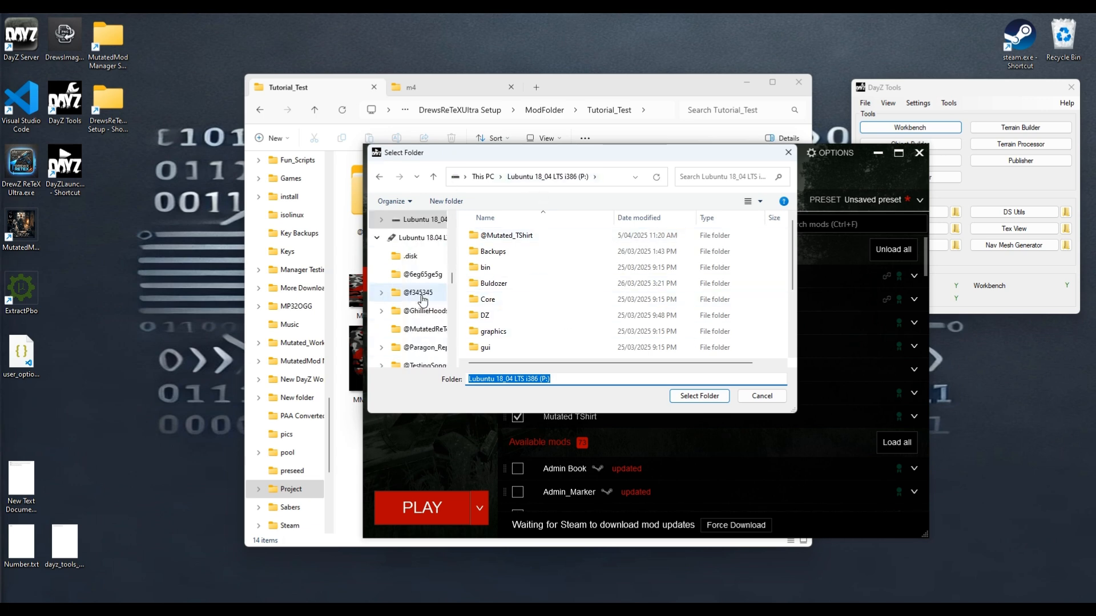
{"action": "scroll", "coordinate": [423, 299], "scroll_direction": "up", "scroll_amount": 5}
{"action": "scroll", "coordinate": [422, 297], "scroll_direction": "up", "scroll_amount": 2}
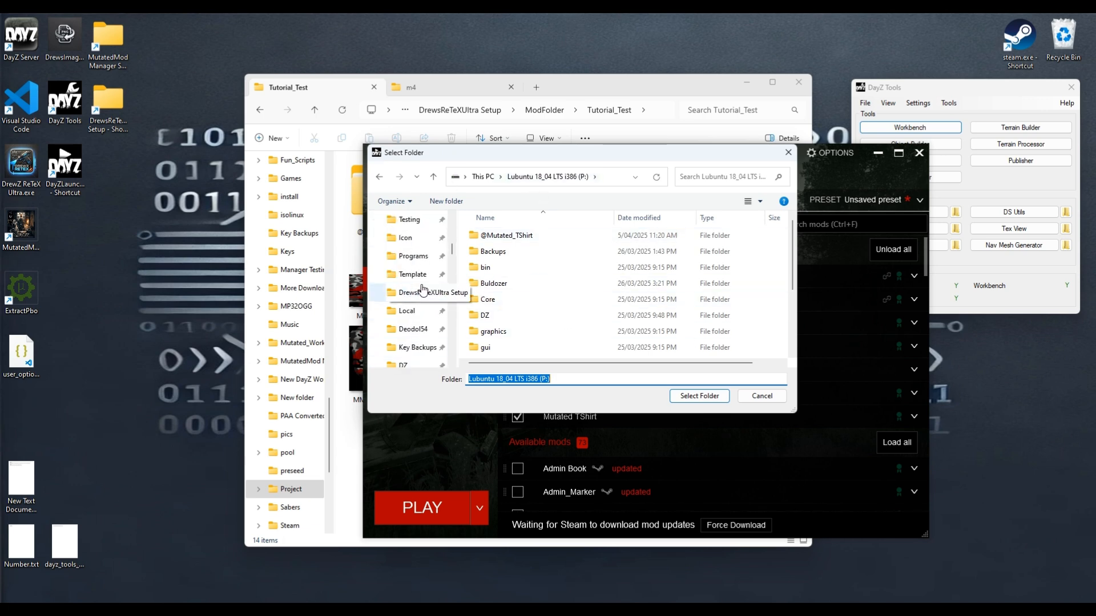
{"action": "left_click", "coordinate": [419, 293]}
{"action": "left_click", "coordinate": [511, 254]}
{"action": "double_click", "coordinate": [511, 251]}
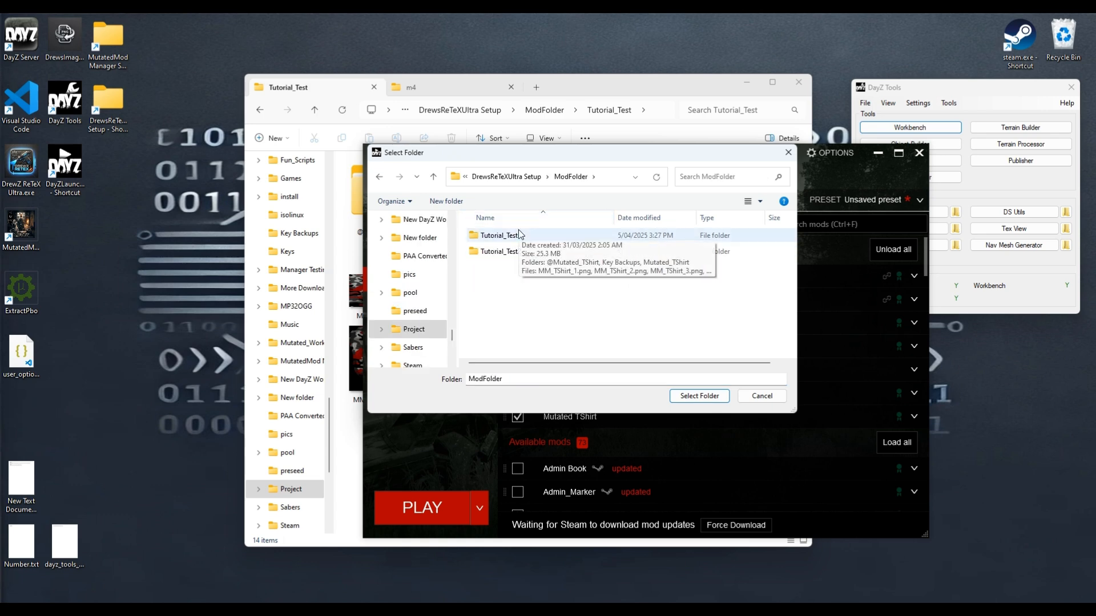
{"action": "double_click", "coordinate": [518, 233]}
{"action": "left_click", "coordinate": [494, 245]}
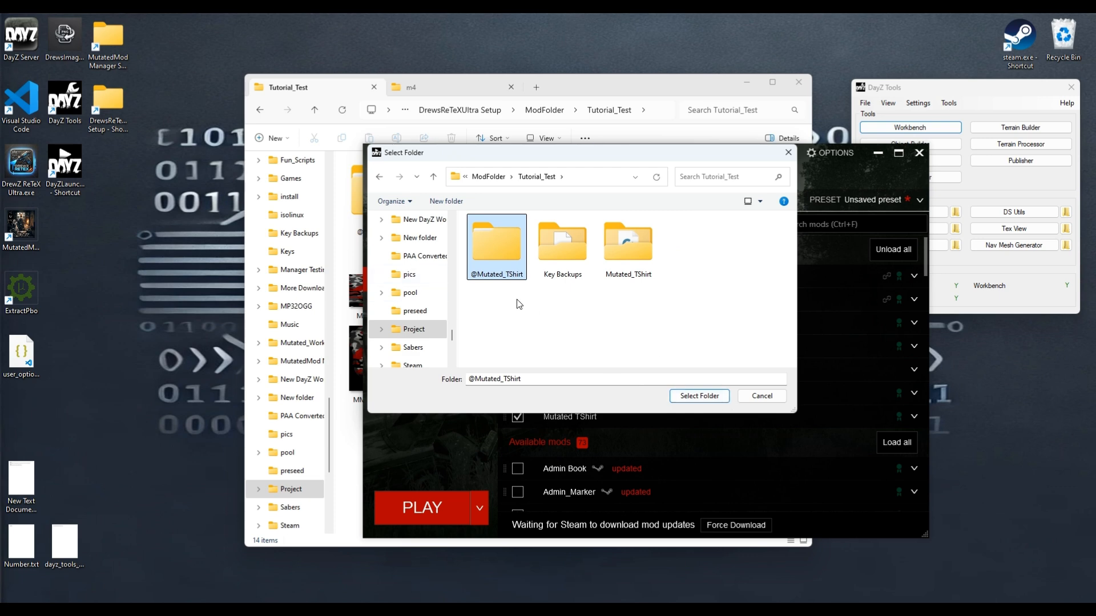
{"action": "left_click", "coordinate": [701, 396]}
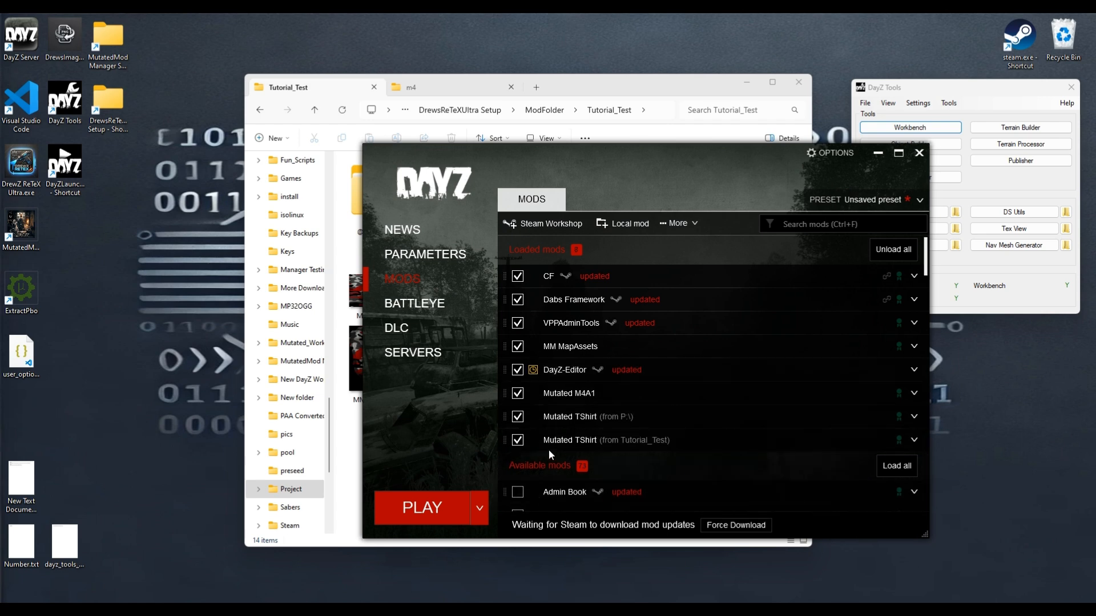
Unload the Mutated TShirt mod that comes from P:\ and launch DayZ with the remaining loaded mods
{"action": "left_click", "coordinate": [518, 417]}
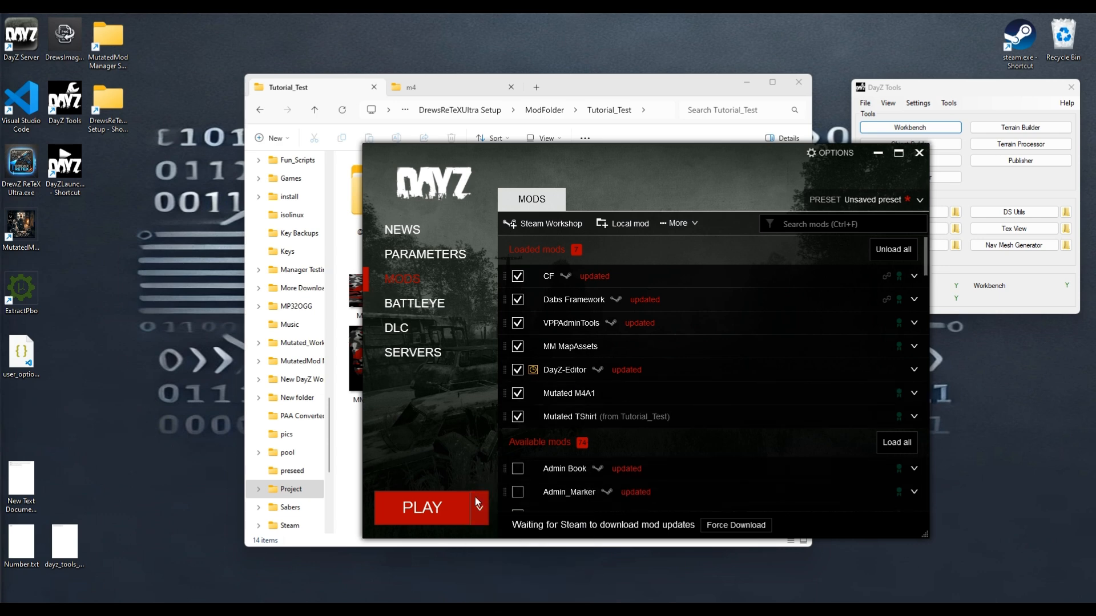
{"action": "left_click", "coordinate": [426, 508]}
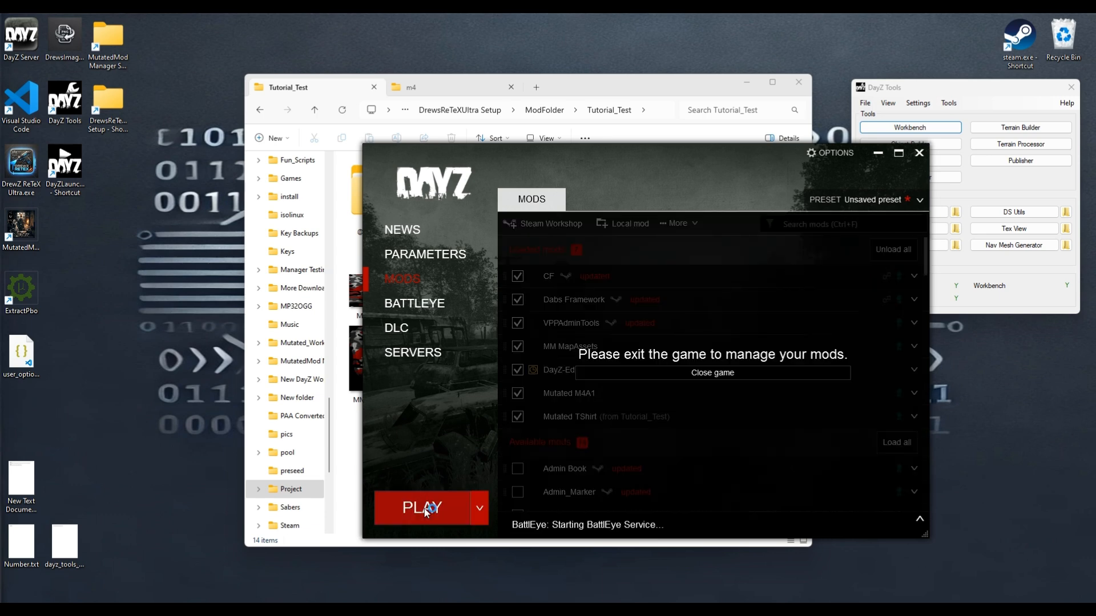
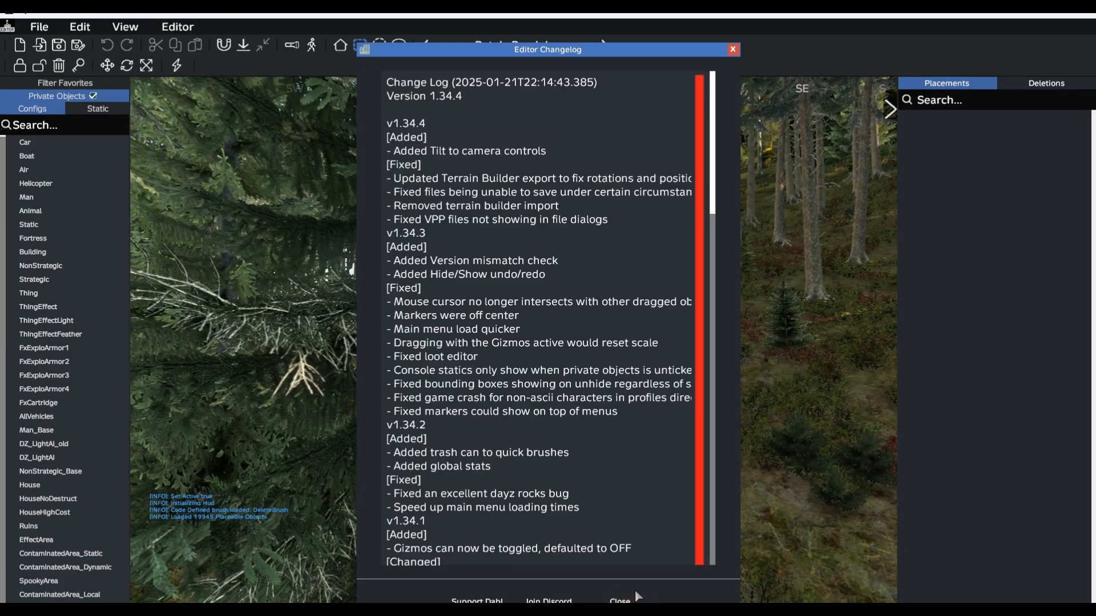
Dismiss the Editor Changelog and filter the placeable objects by "MM_t"
{"action": "left_click", "coordinate": [634, 599]}
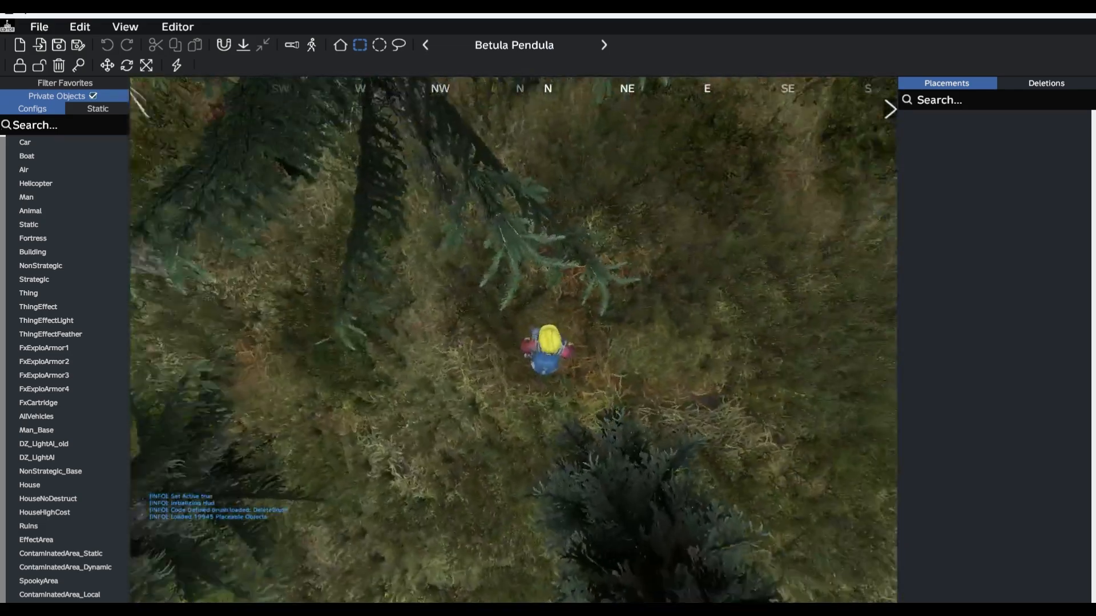
{"action": "key", "text": "space"}
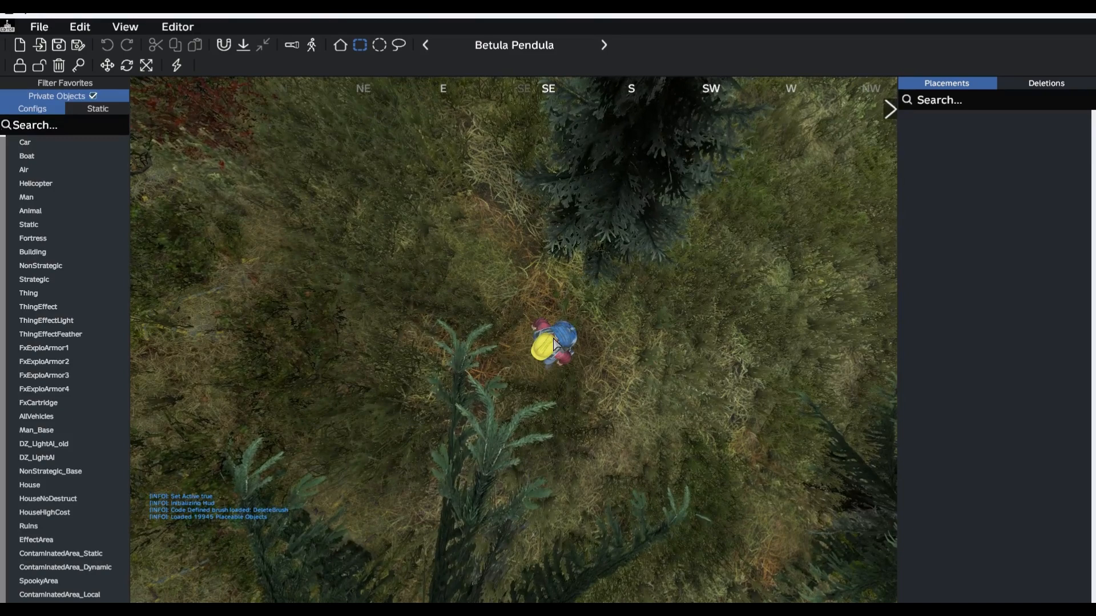
{"action": "left_click", "coordinate": [59, 125]}
{"action": "type", "text": "MM_"}
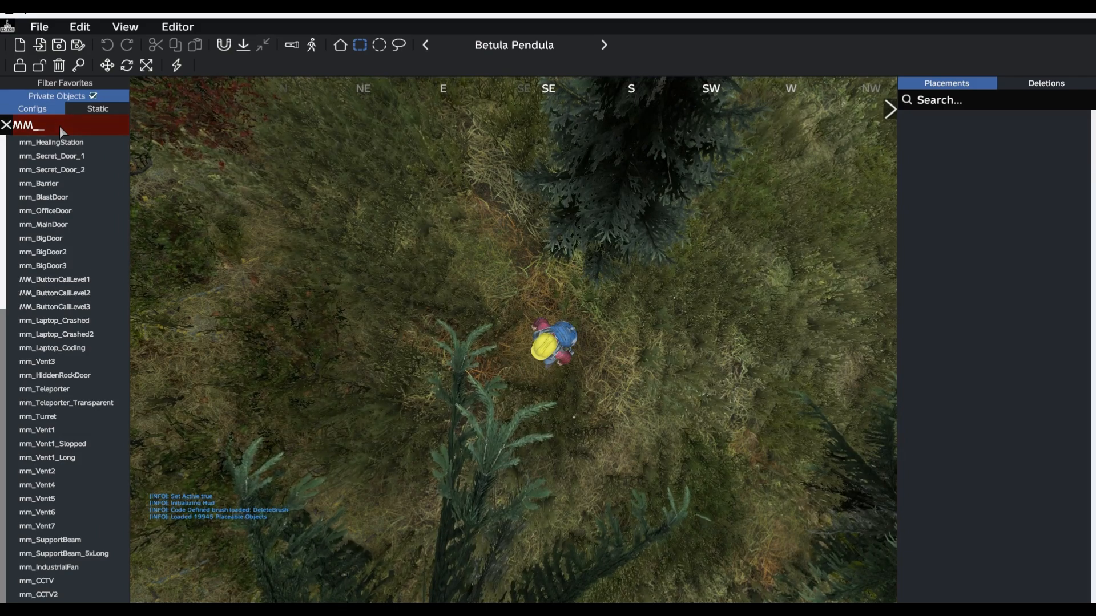
{"action": "type", "text": "t"}
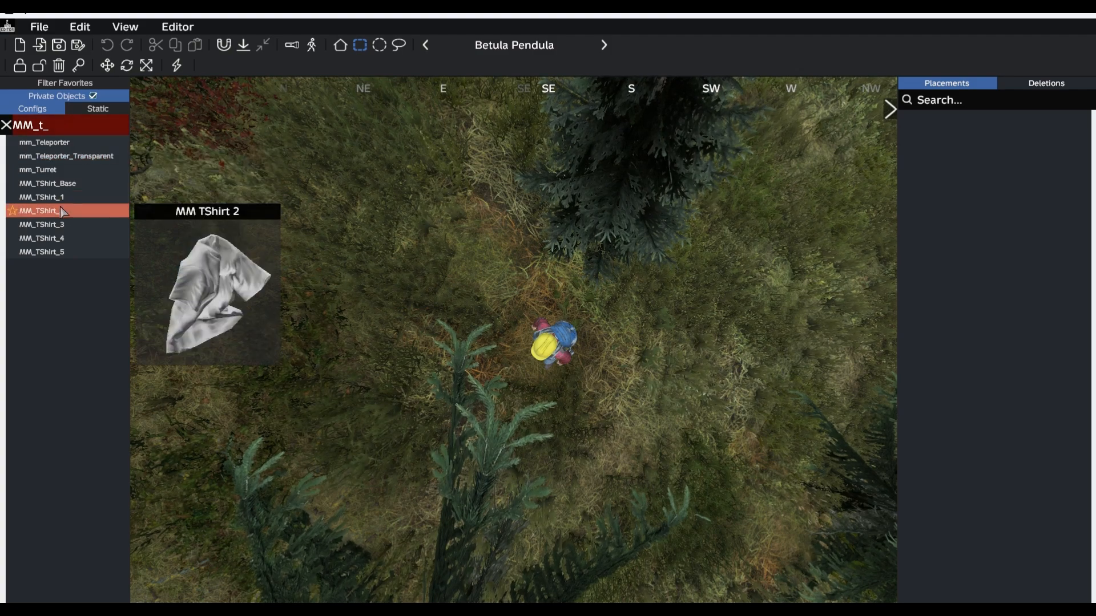
Place MM_TShirt_4, MM_TShirt_5, MM_TShirt_1 and MM_TShirt_3 on the ground around the character
{"action": "left_click", "coordinate": [57, 238]}
{"action": "left_click", "coordinate": [484, 294]}
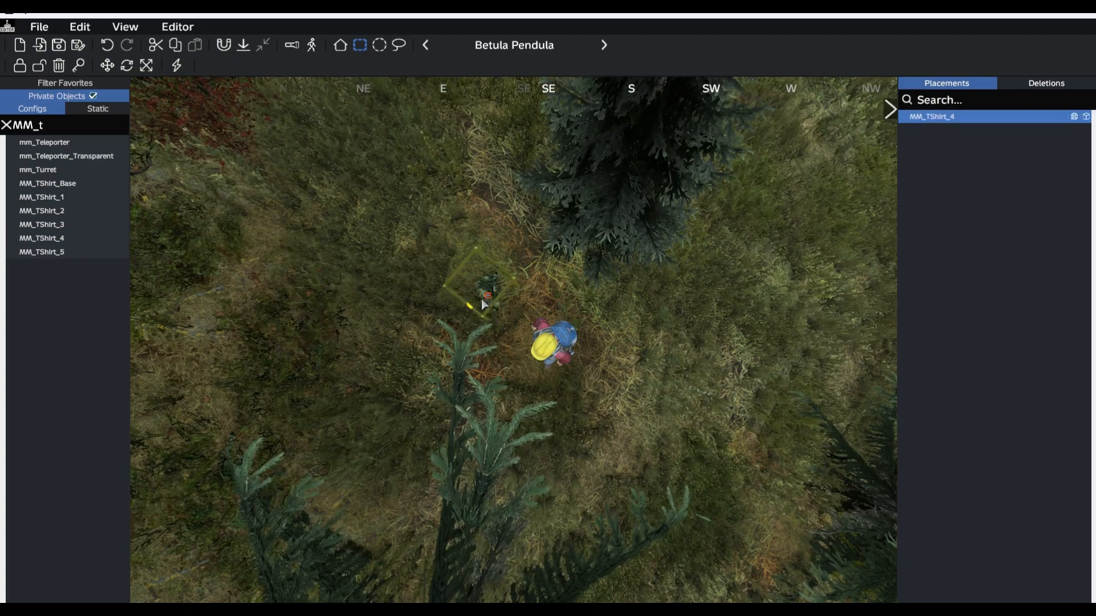
{"action": "left_click", "coordinate": [91, 252]}
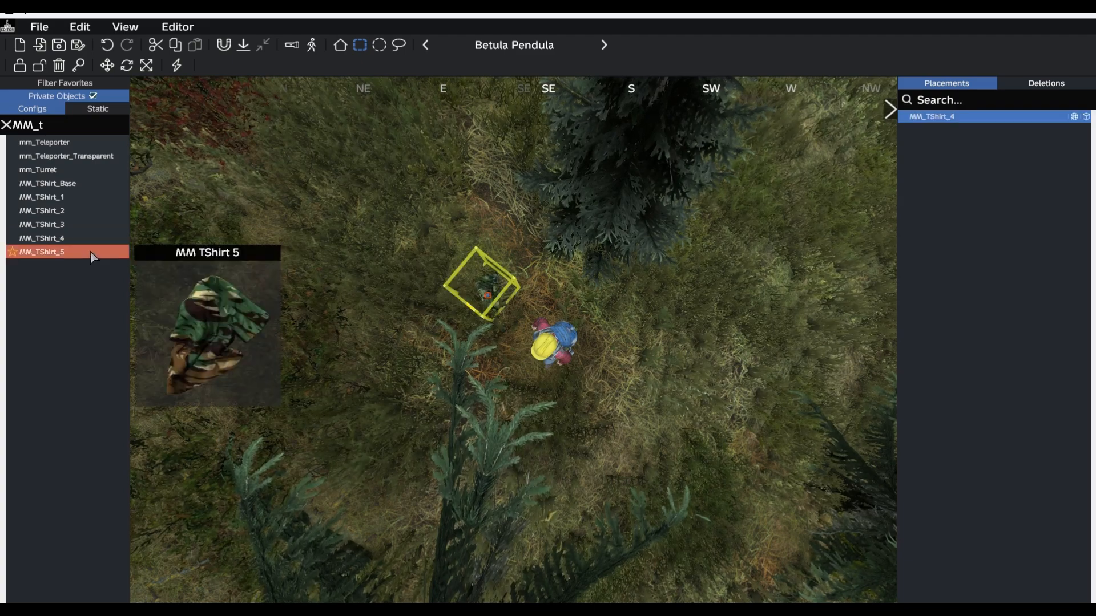
{"action": "left_click", "coordinate": [496, 359]}
{"action": "left_click", "coordinate": [63, 197]}
{"action": "left_click", "coordinate": [526, 254]}
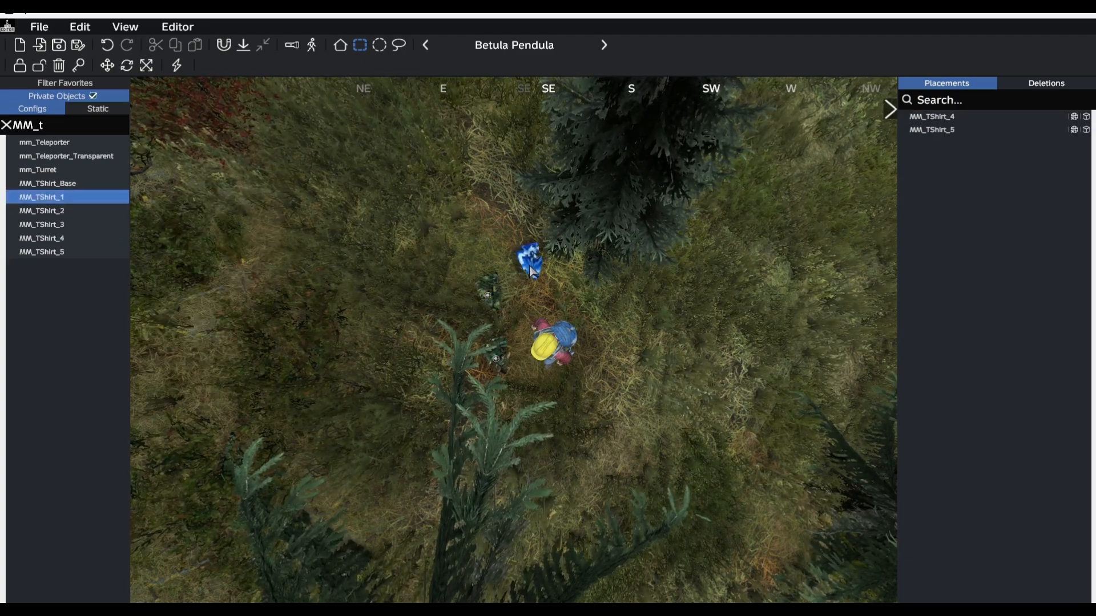
{"action": "left_click", "coordinate": [37, 224]}
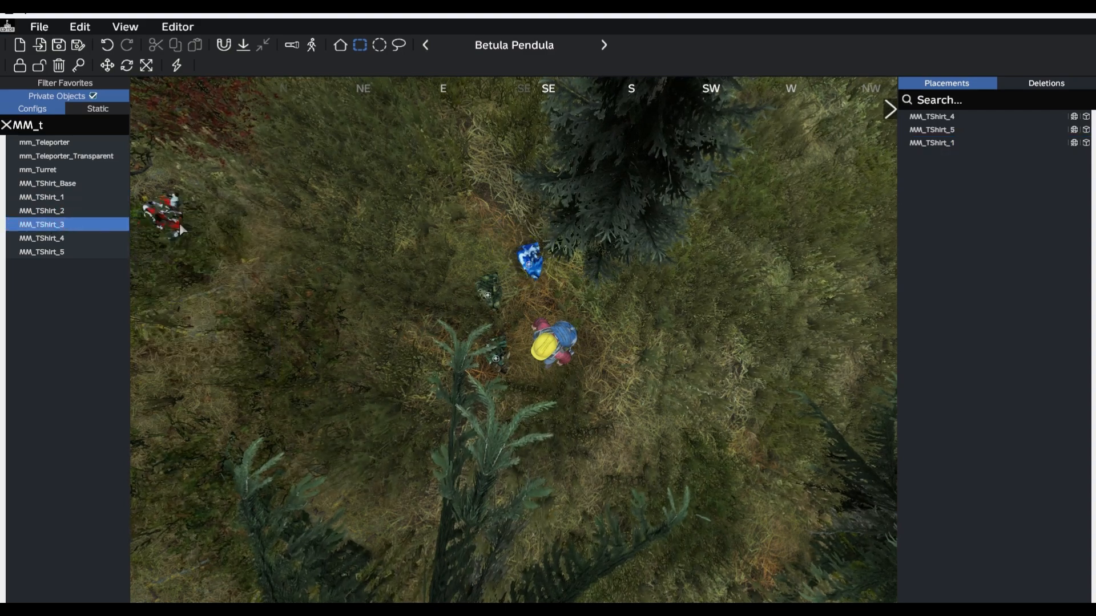
{"action": "left_click", "coordinate": [582, 284]}
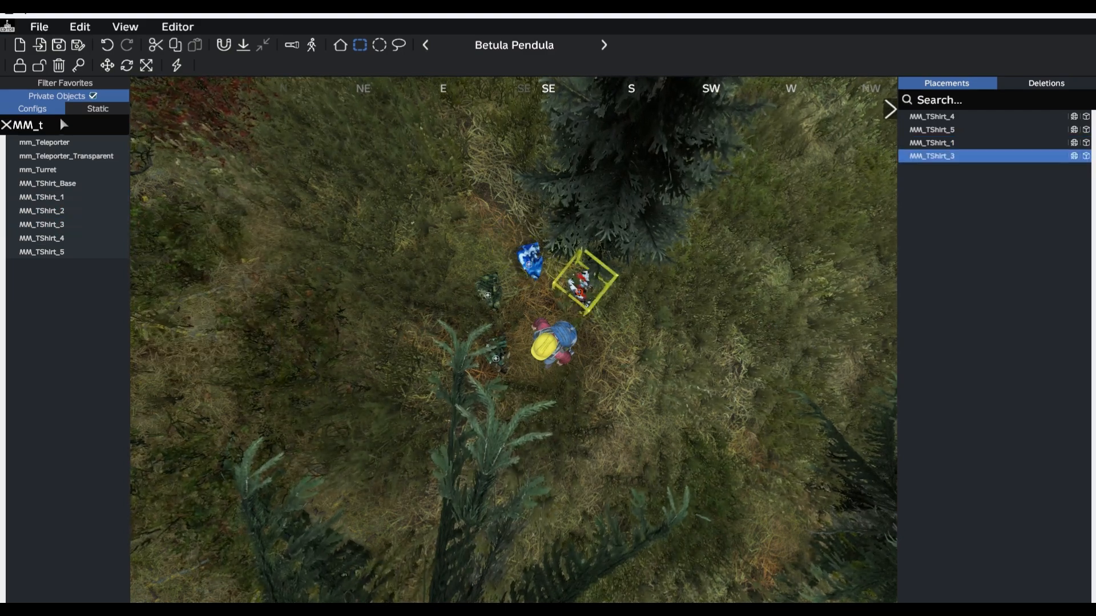
Change the object filter to "MM_m4a1" and preview the M4A1 variants
{"action": "key", "text": "BackSpace"}
{"action": "type", "text": "m43"}
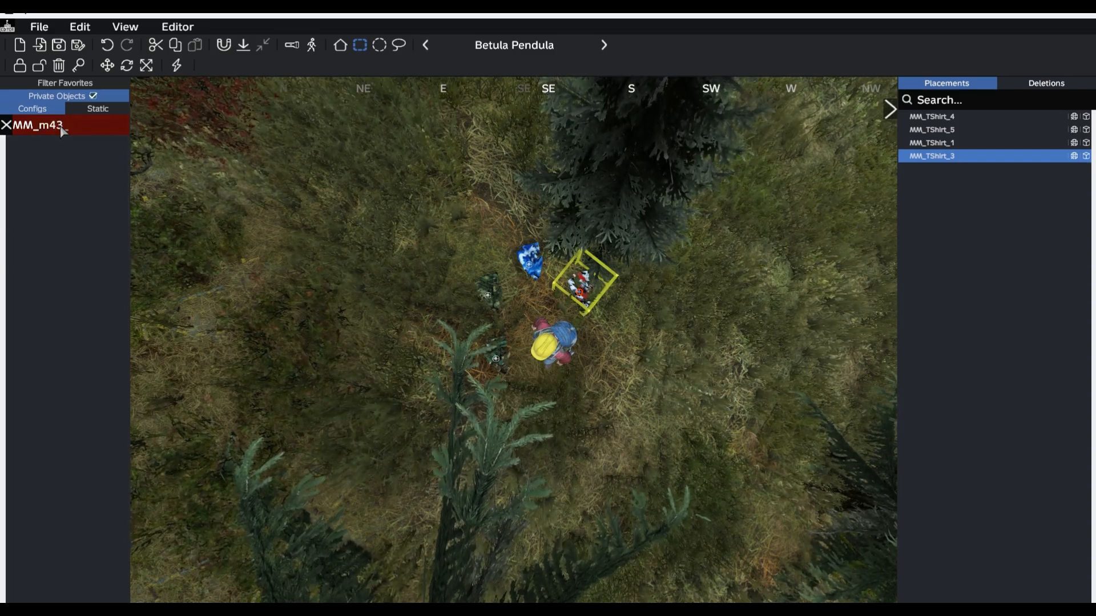
{"action": "key", "text": "BackSpace"}
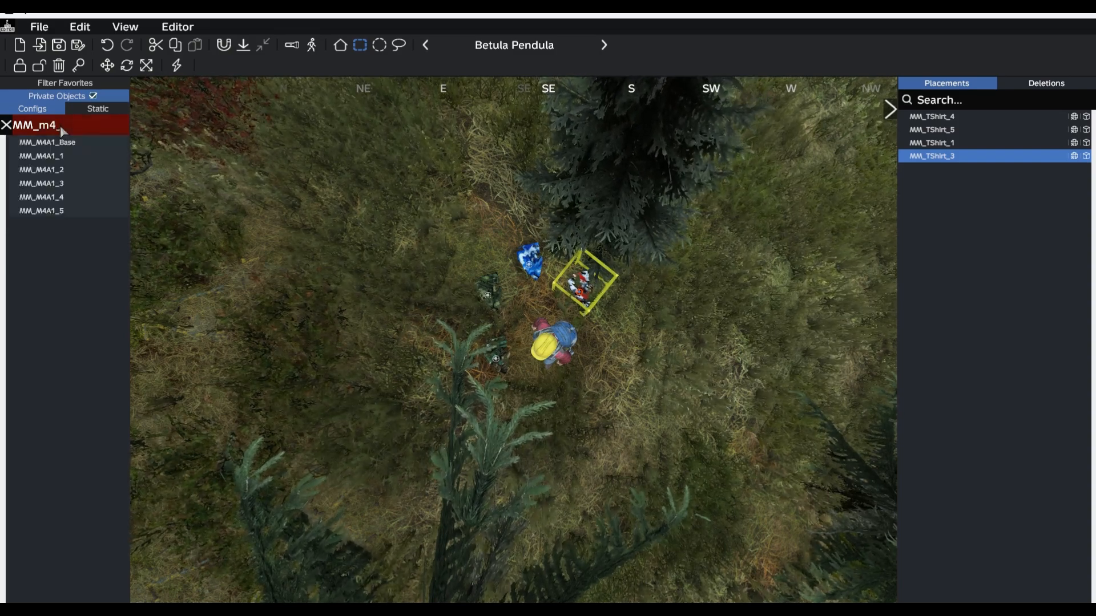
{"action": "type", "text": "a1_"}
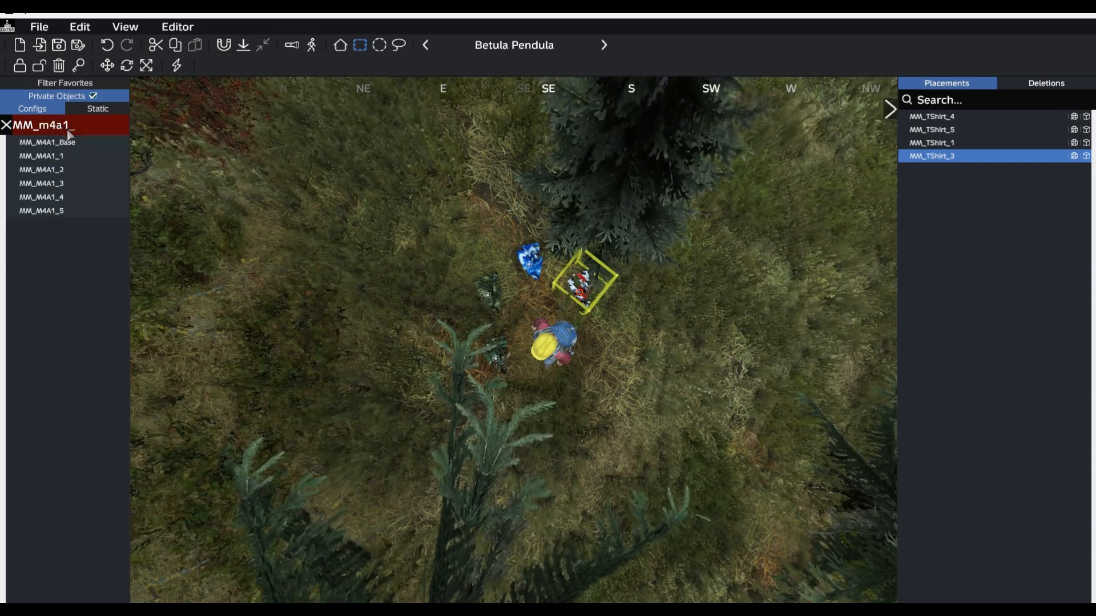
{"action": "mouse_move", "coordinate": [68, 197]}
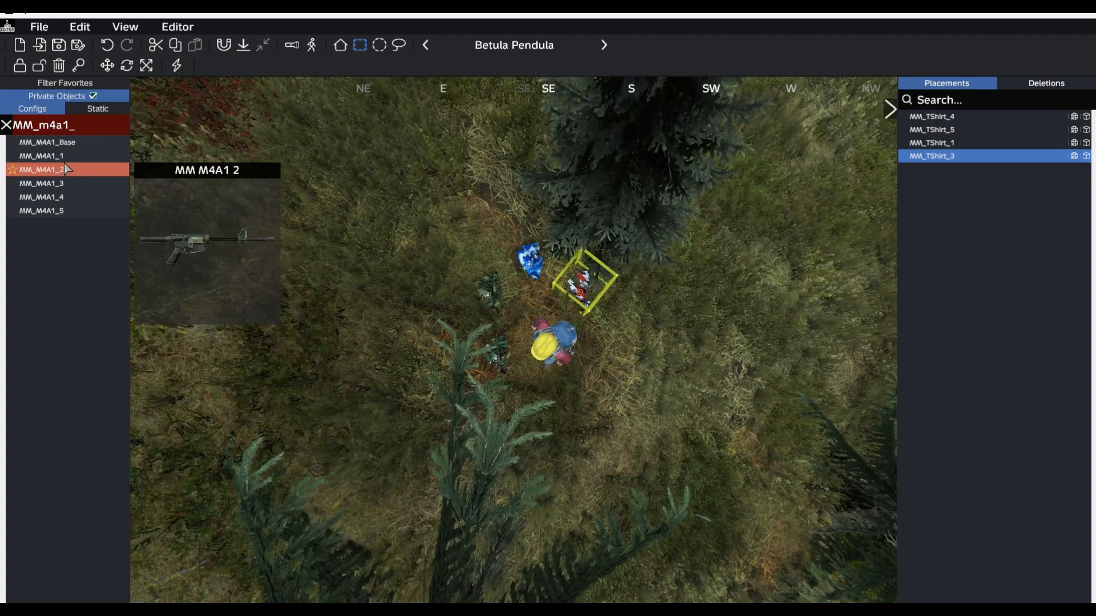
Place MM_M4A1_1, MM_M4A1_3, MM_M4A1_5 and MM_M4A1_4 on the ground near the T-shirts
{"action": "left_click", "coordinate": [70, 158]}
{"action": "left_click", "coordinate": [468, 215]}
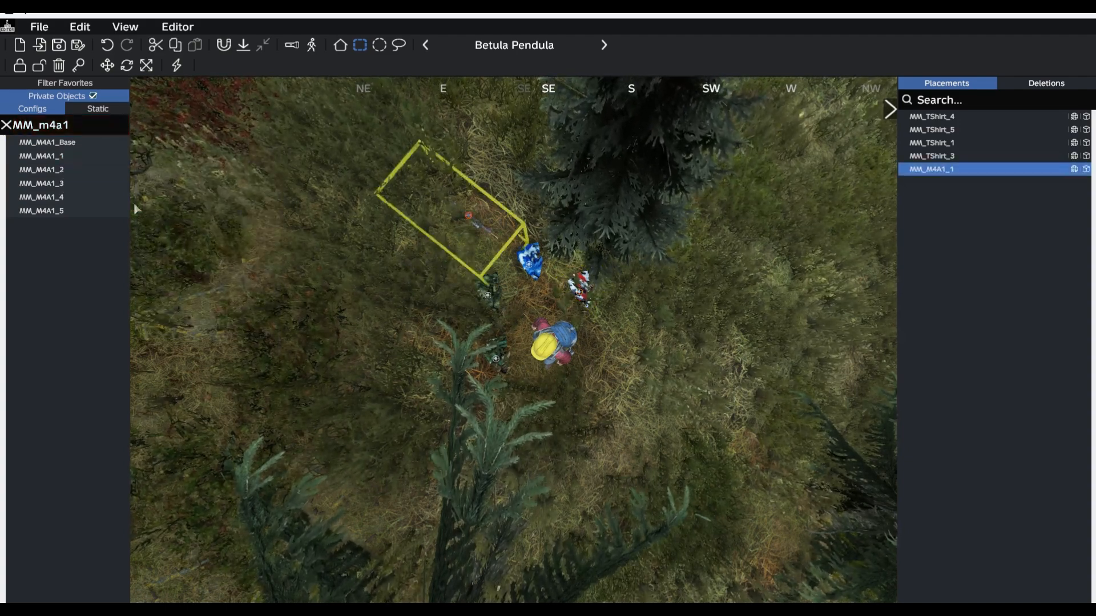
{"action": "left_click", "coordinate": [78, 184]}
{"action": "left_click", "coordinate": [640, 292]}
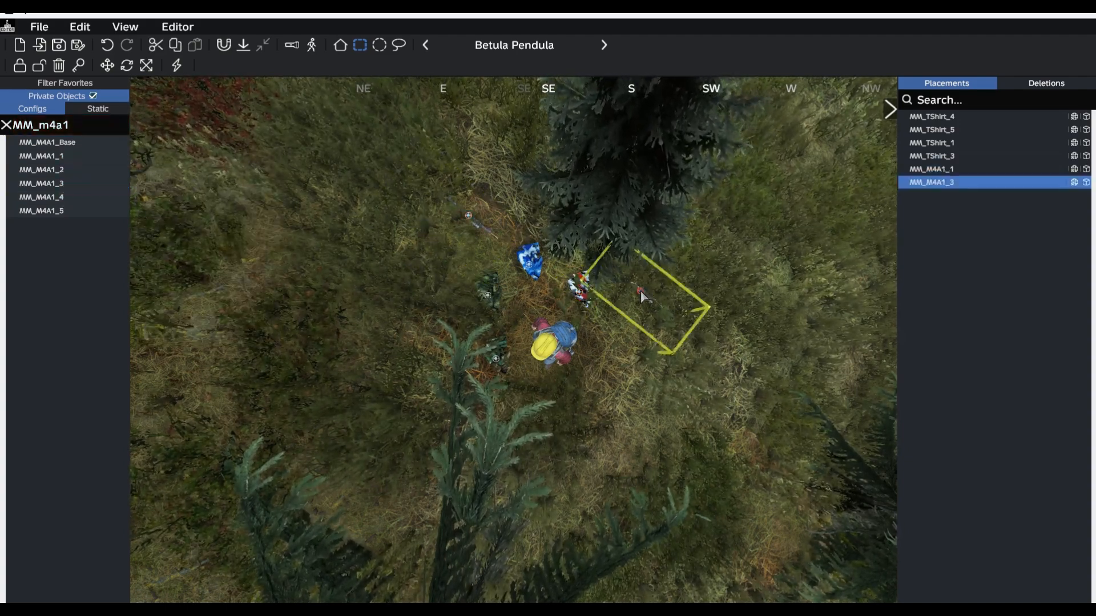
{"action": "left_click", "coordinate": [46, 211]}
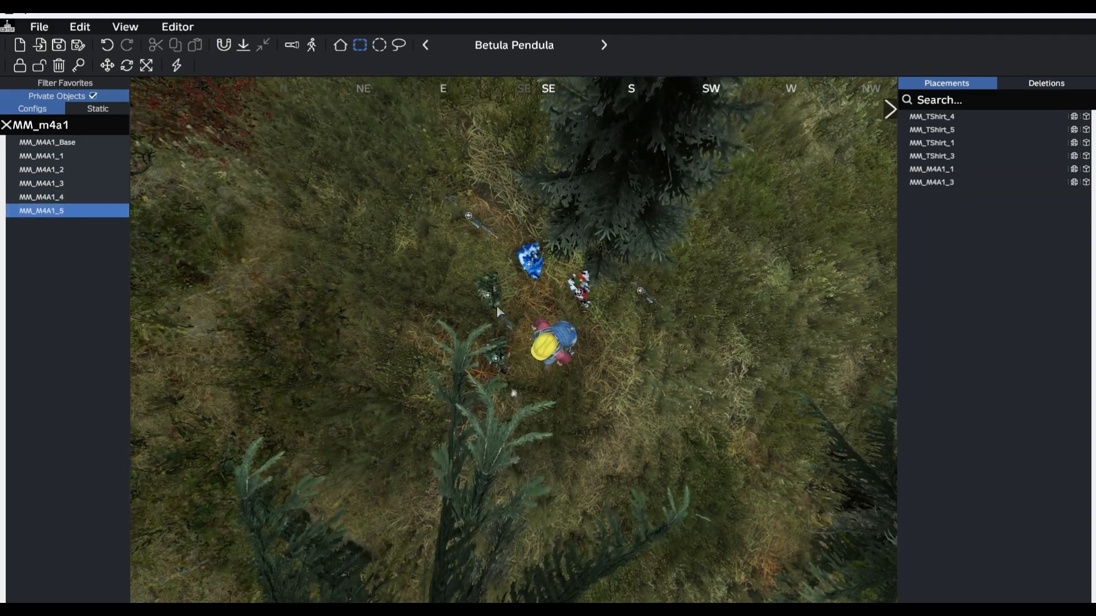
{"action": "left_click", "coordinate": [451, 275]}
{"action": "left_click", "coordinate": [68, 197]}
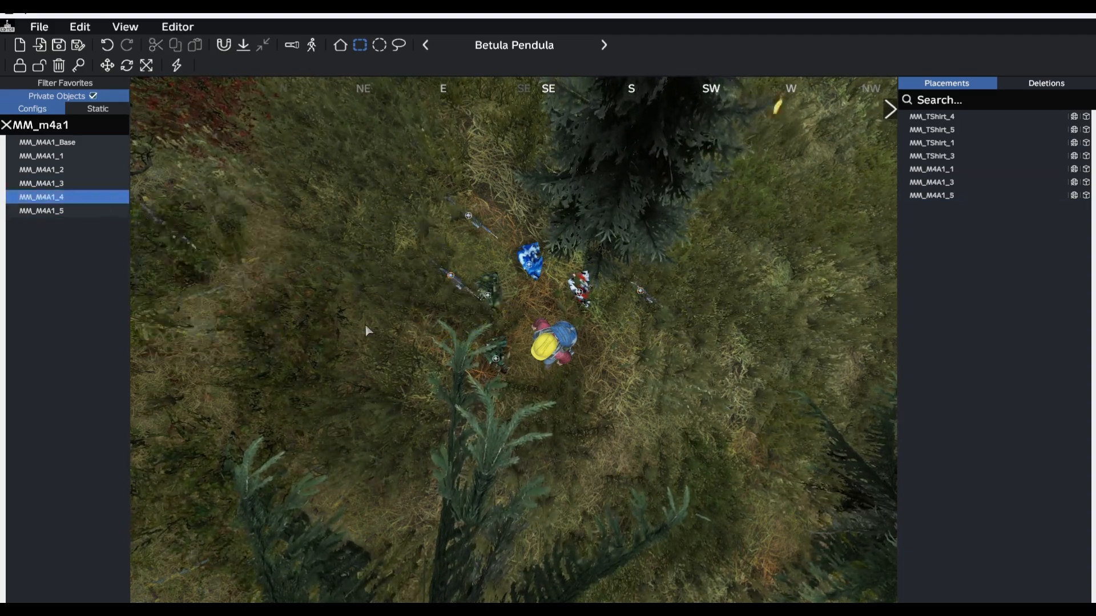
{"action": "left_click", "coordinate": [443, 329]}
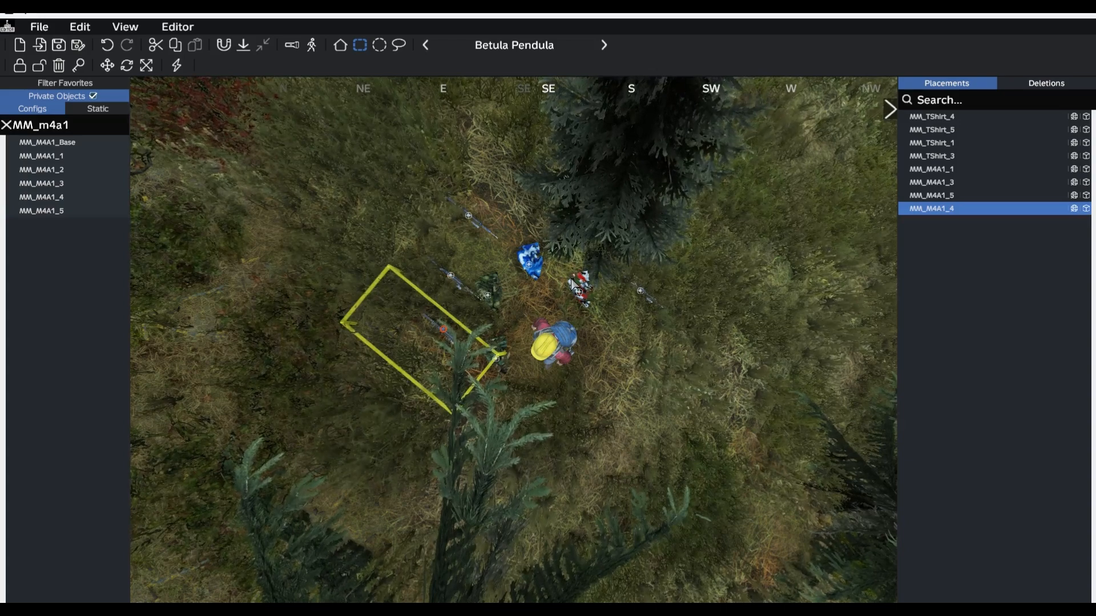
Switch from the editor to playing the character and swap the worn shirt for MM TShirt 1 from the vicinity
{"action": "key", "text": "F1"}
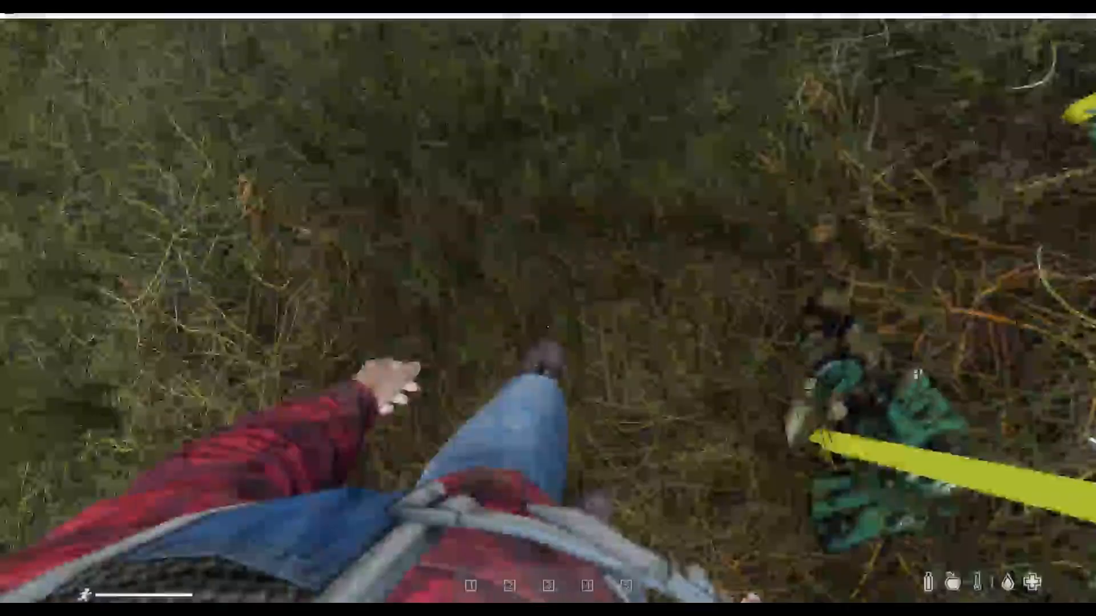
{"action": "key", "text": "Tab"}
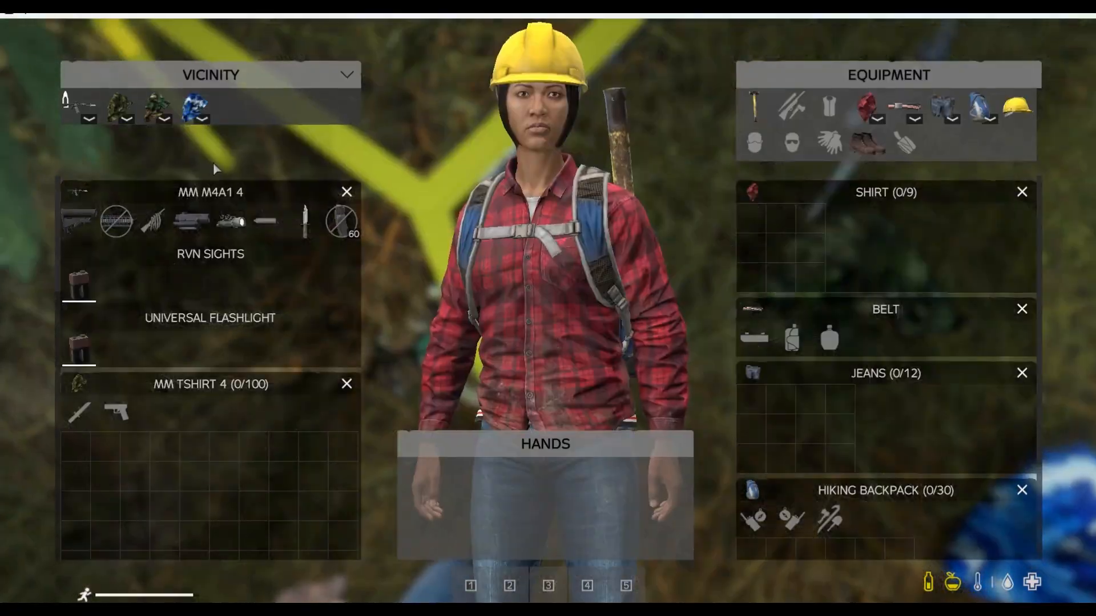
{"action": "left_click_drag", "start_coordinate": [190, 106], "coordinate": [559, 320]}
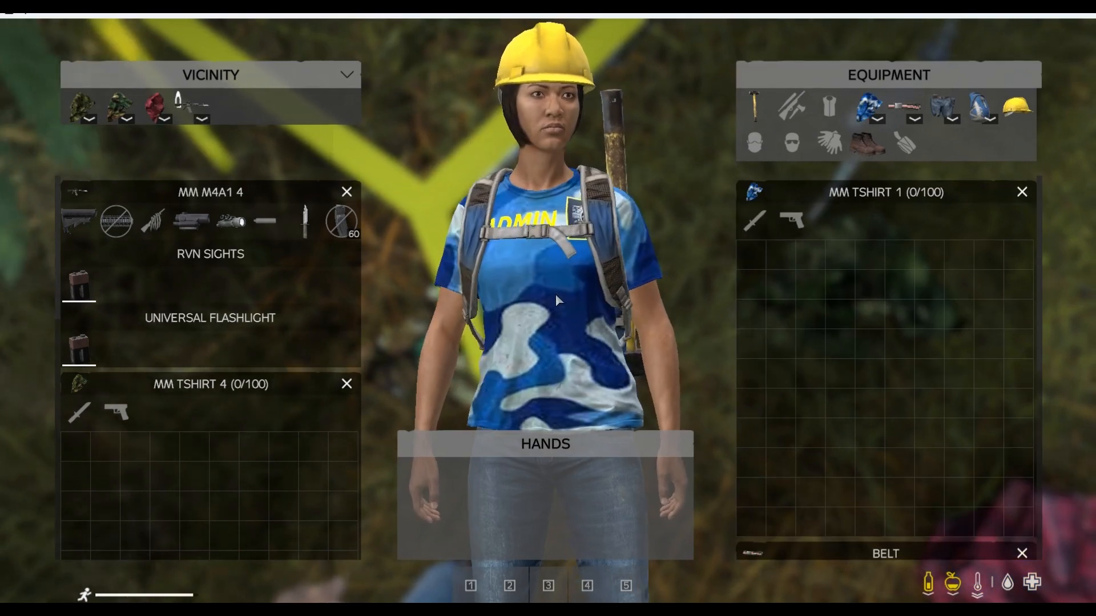
Drop the hiking backpack and rotate the character to examine the MM TShirt 1 texture from several sides
{"action": "left_click_drag", "start_coordinate": [980, 107], "coordinate": [74, 257]}
{"action": "left_click_drag", "start_coordinate": [492, 265], "coordinate": [584, 267]}
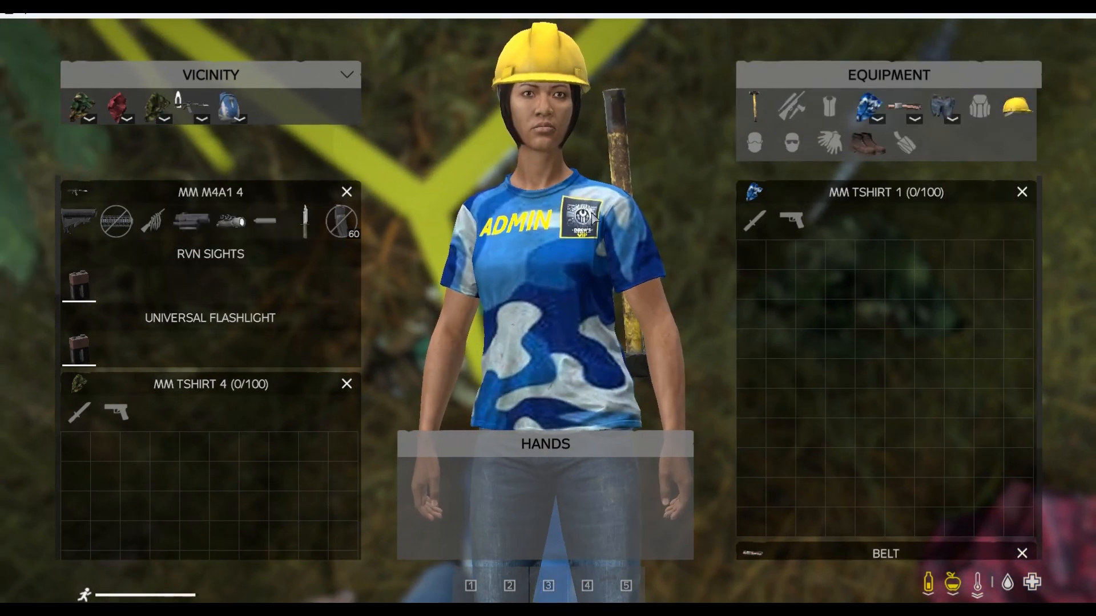
{"action": "left_click_drag", "start_coordinate": [514, 285], "coordinate": [435, 281]}
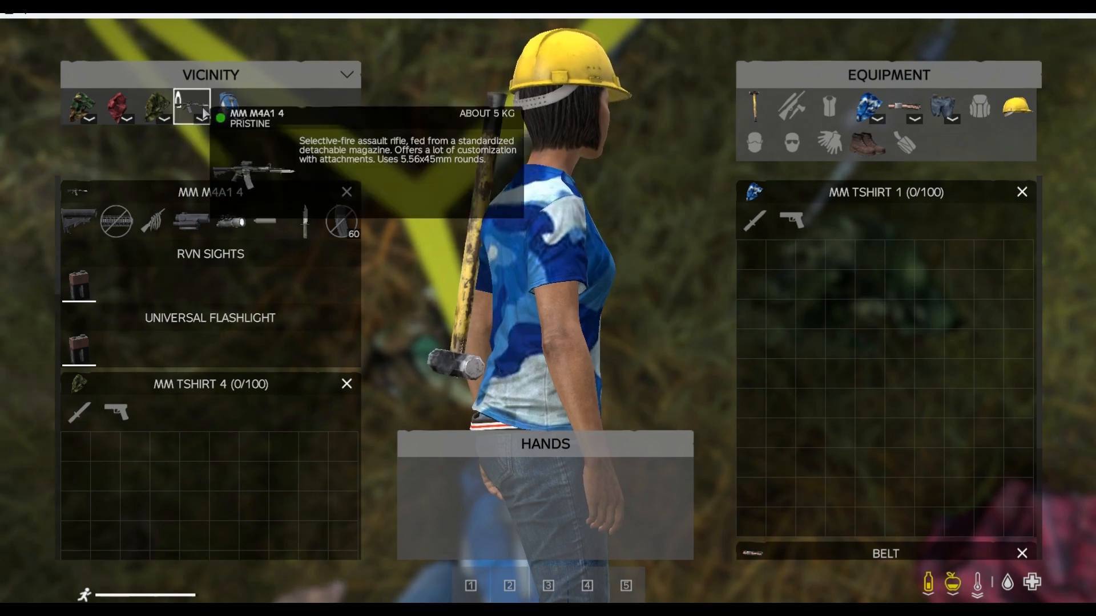
Take MM M4A1 4 into the character's hands and inspect its blended texture up close from several angles
{"action": "left_click_drag", "start_coordinate": [193, 107], "coordinate": [628, 510]}
{"action": "middle_click", "coordinate": [501, 362]}
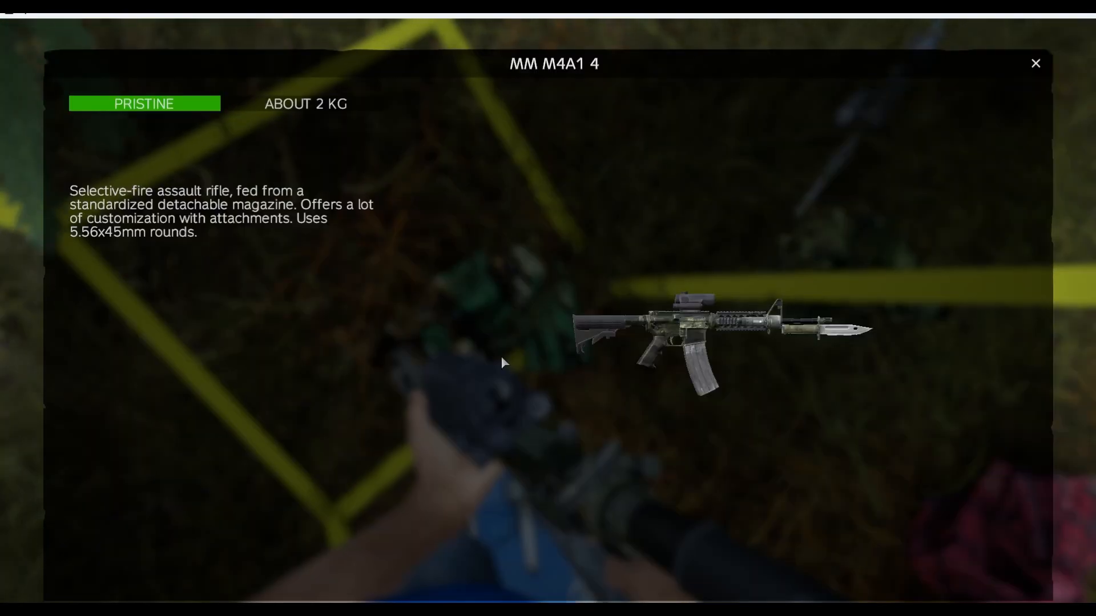
{"action": "scroll", "coordinate": [757, 363], "scroll_direction": "up", "scroll_amount": 5}
{"action": "left_click_drag", "start_coordinate": [639, 320], "coordinate": [702, 361]}
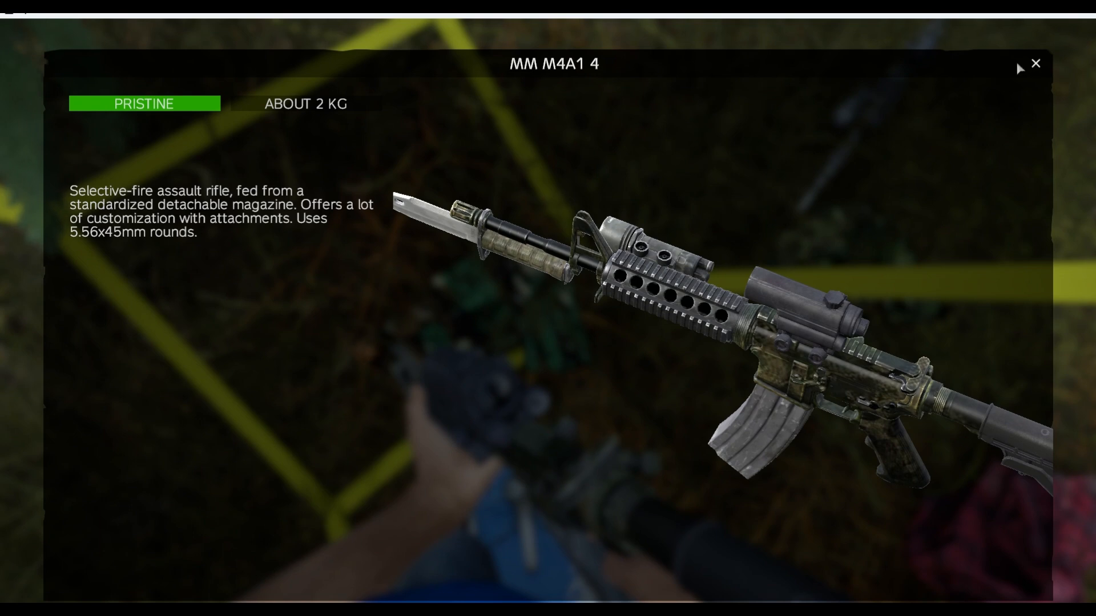
{"action": "left_click_drag", "start_coordinate": [726, 314], "coordinate": [718, 268]}
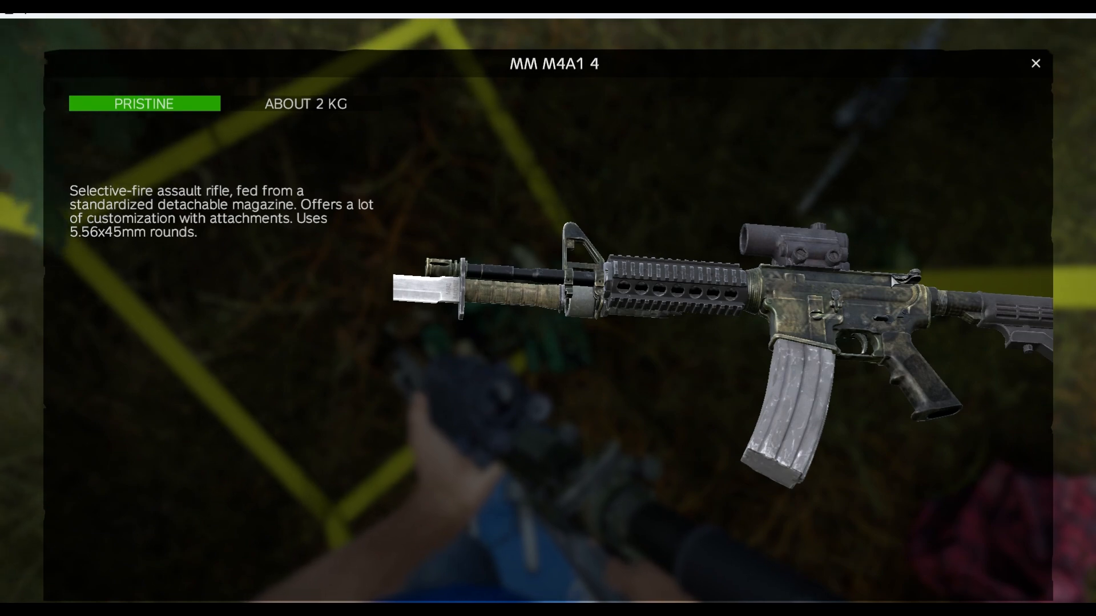
Leave the rifle inspection and try on MM TShirt 4, MM TShirt 5 and the plaid shirt one after another
{"action": "left_click", "coordinate": [1035, 63]}
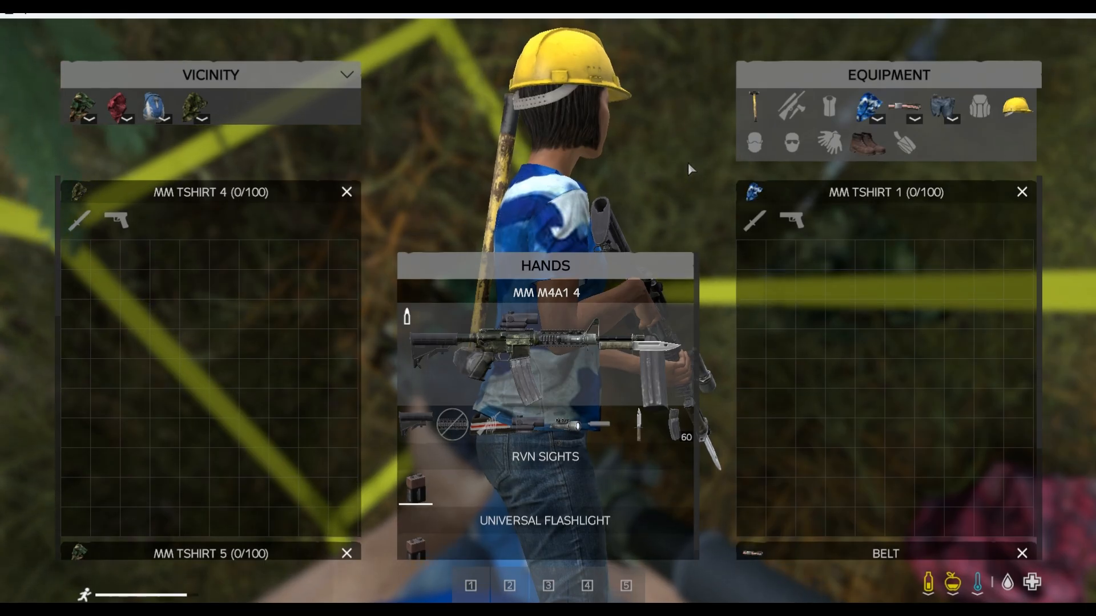
{"action": "left_click_drag", "start_coordinate": [193, 107], "coordinate": [510, 207]}
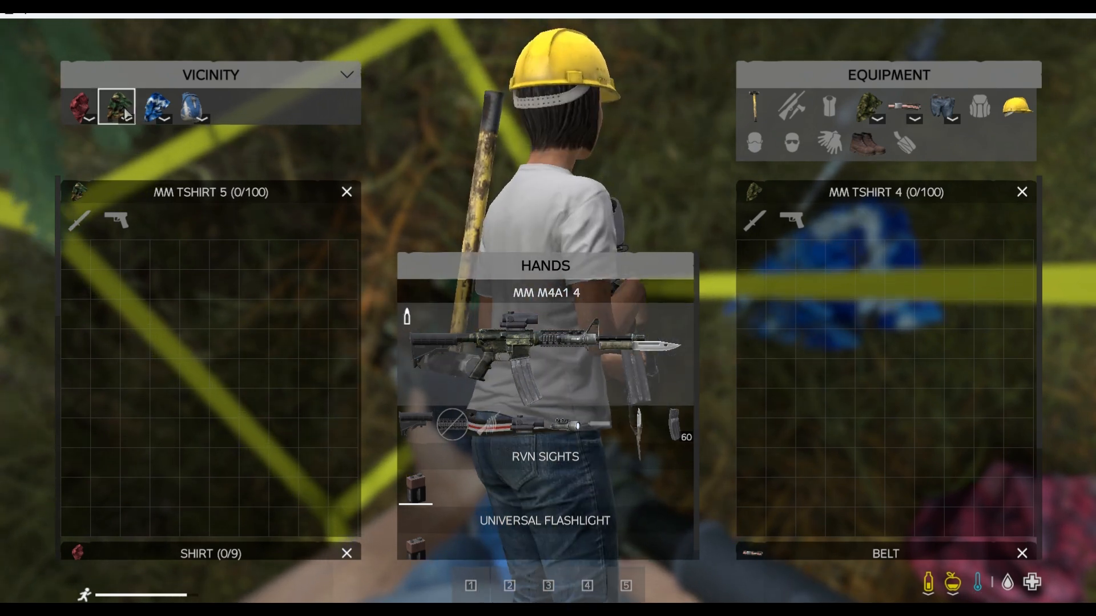
{"action": "left_click_drag", "start_coordinate": [120, 107], "coordinate": [542, 194]}
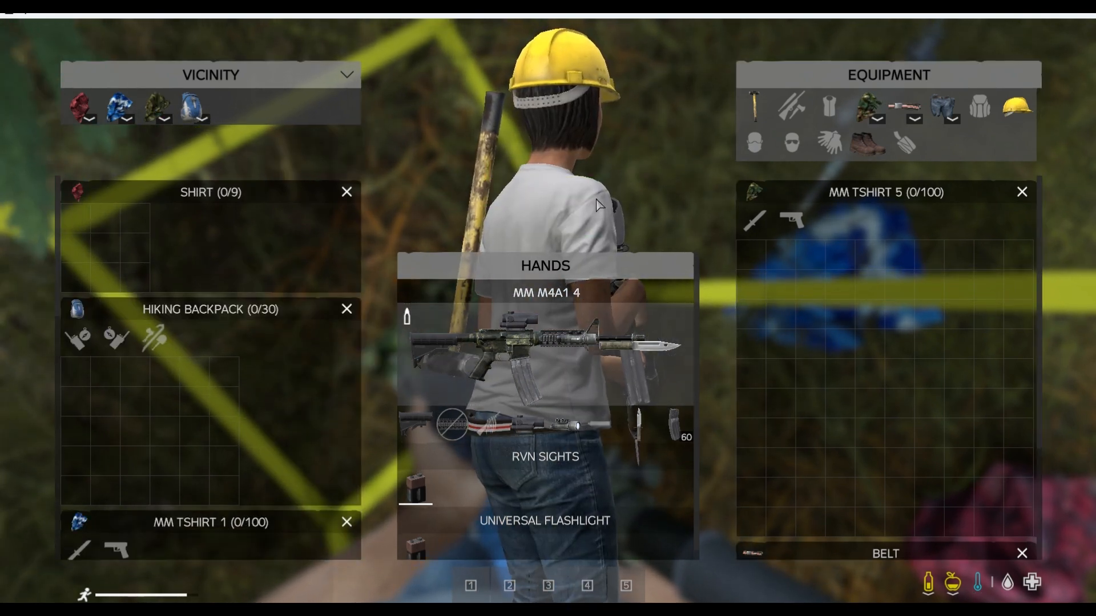
{"action": "mouse_move", "coordinate": [83, 117]}
{"action": "left_click_drag", "start_coordinate": [83, 117], "coordinate": [620, 143]}
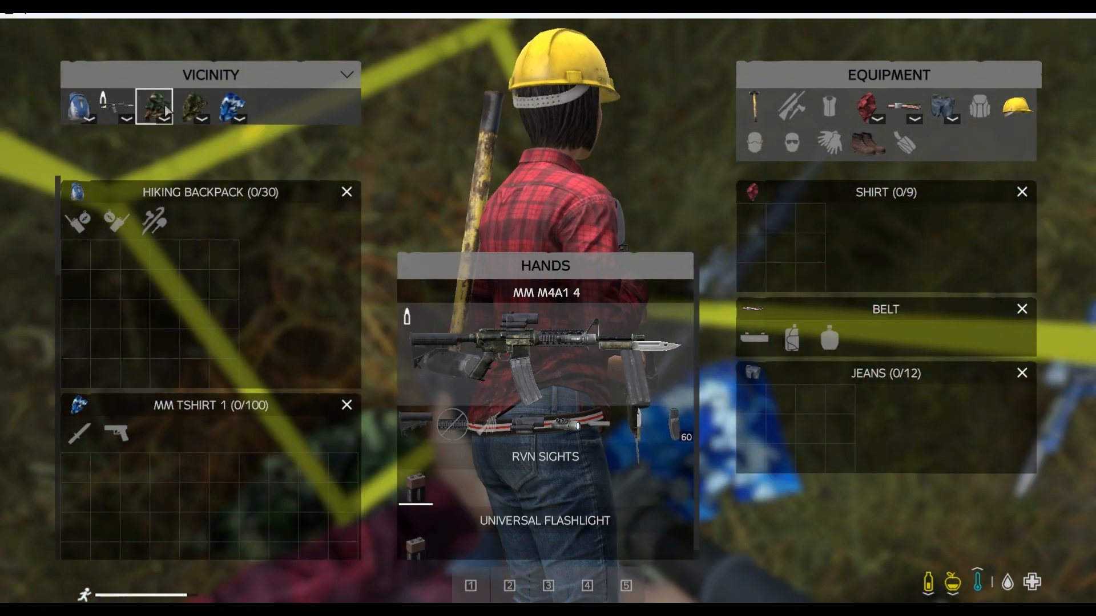
Wear MM TShirt 5, MM TShirt 4 and MM TShirt 3 in turn and rotate the character to check the textures
{"action": "left_click_drag", "start_coordinate": [165, 108], "coordinate": [472, 173]}
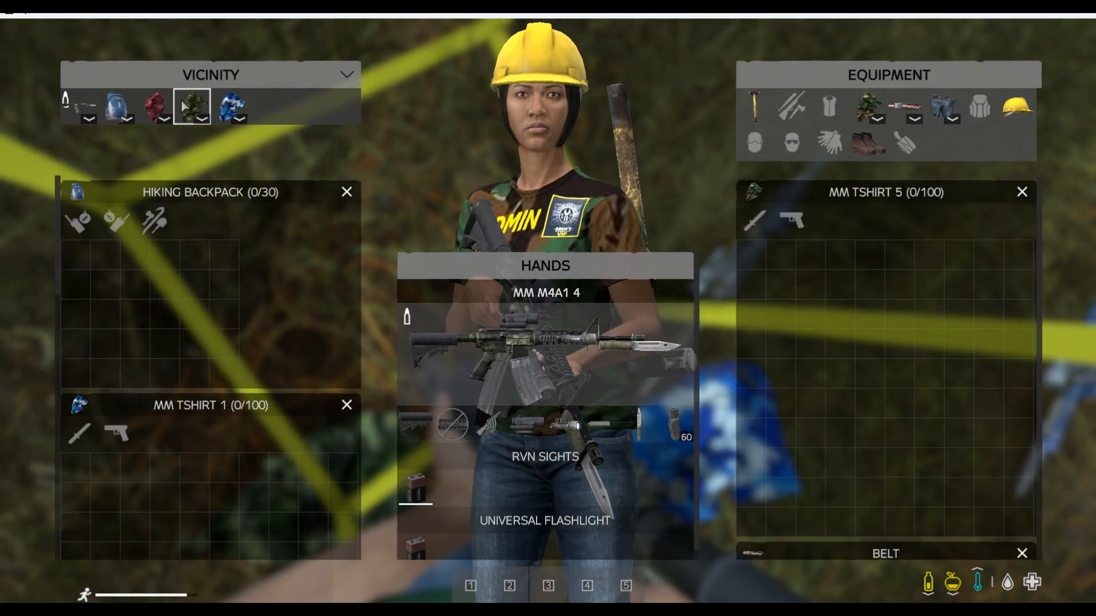
{"action": "left_click_drag", "start_coordinate": [181, 99], "coordinate": [587, 167]}
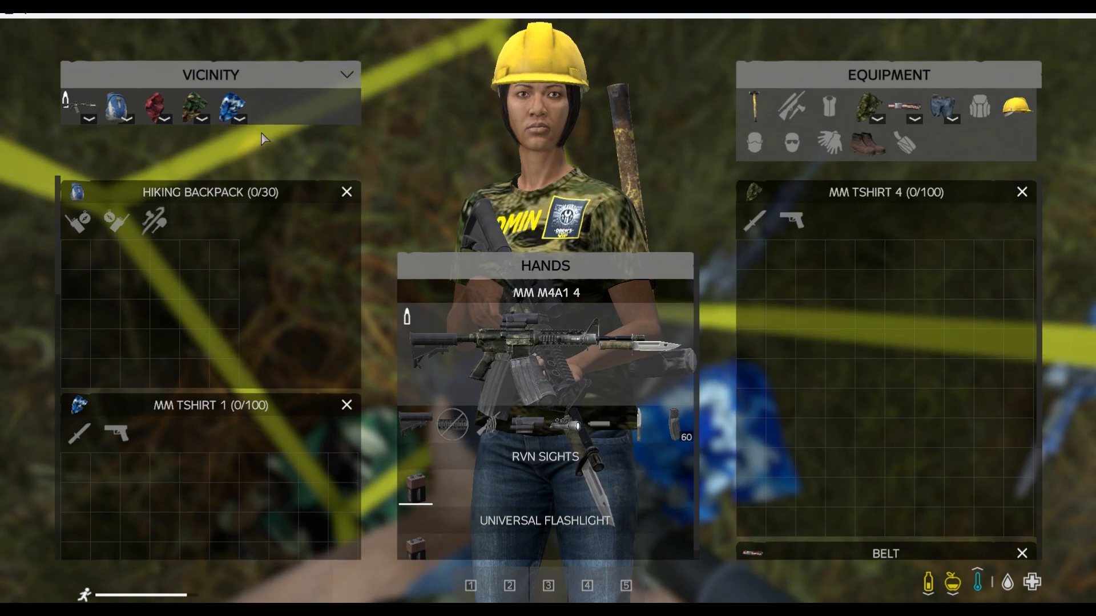
{"action": "mouse_move", "coordinate": [206, 119]}
{"action": "key", "text": "d"}
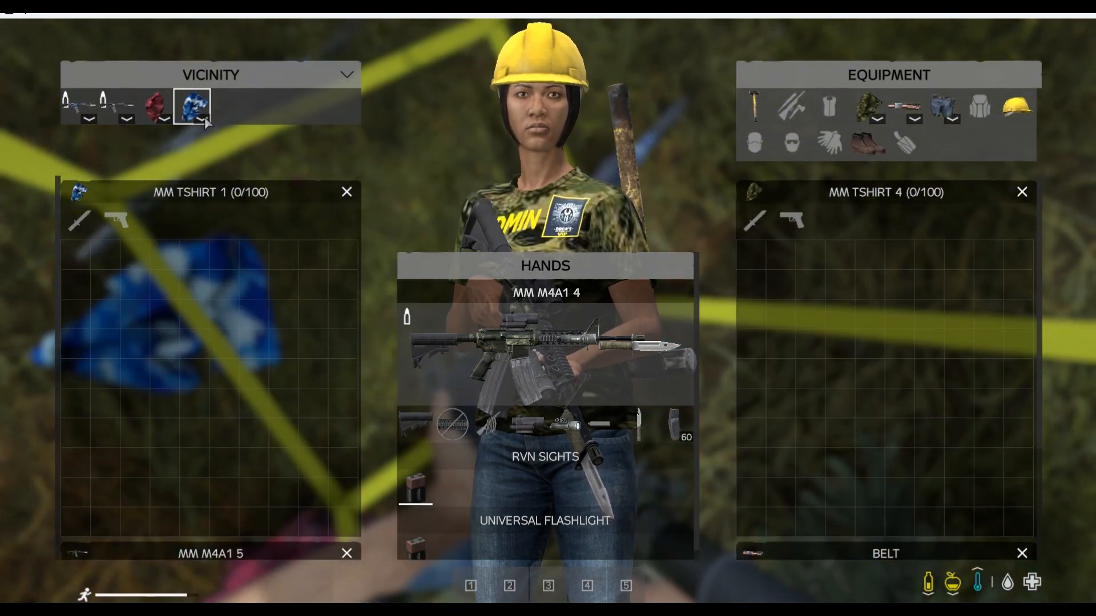
{"action": "key", "text": "a"}
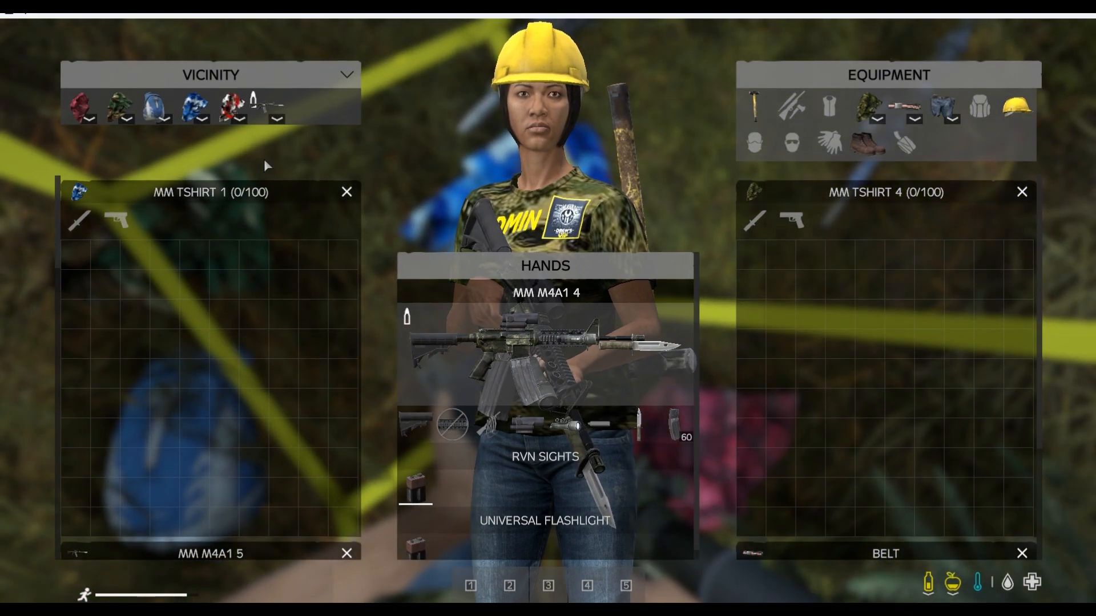
{"action": "left_click_drag", "start_coordinate": [266, 107], "coordinate": [661, 212]}
{"action": "left_click_drag", "start_coordinate": [231, 107], "coordinate": [526, 194]}
{"action": "left_click_drag", "start_coordinate": [613, 192], "coordinate": [501, 187]}
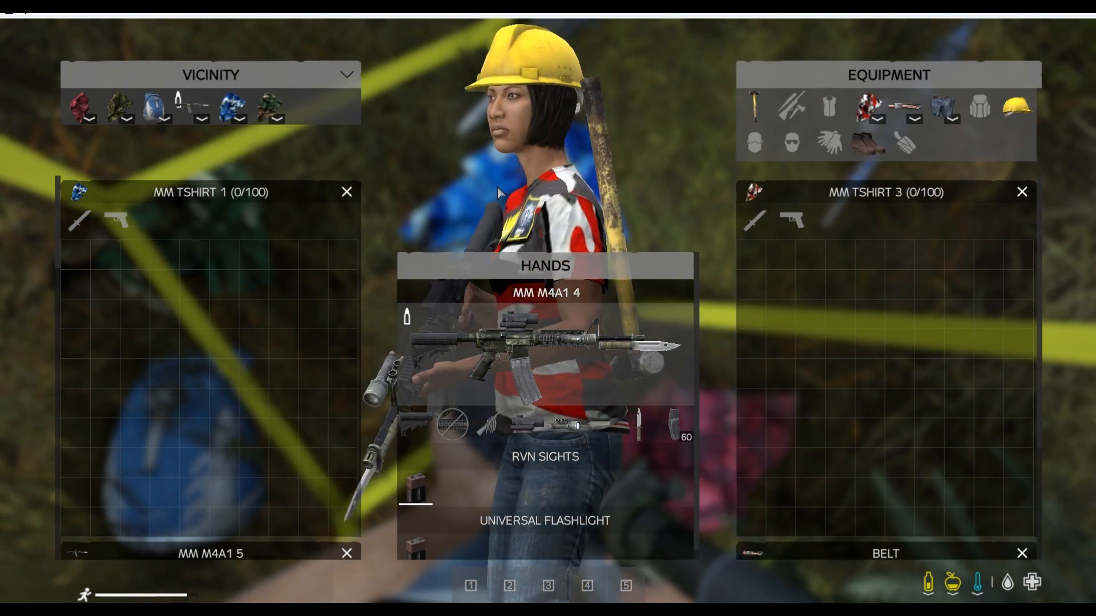
Close the inventory and drop MM M4A1 4 from the character's hands
{"action": "key", "text": "Tab"}
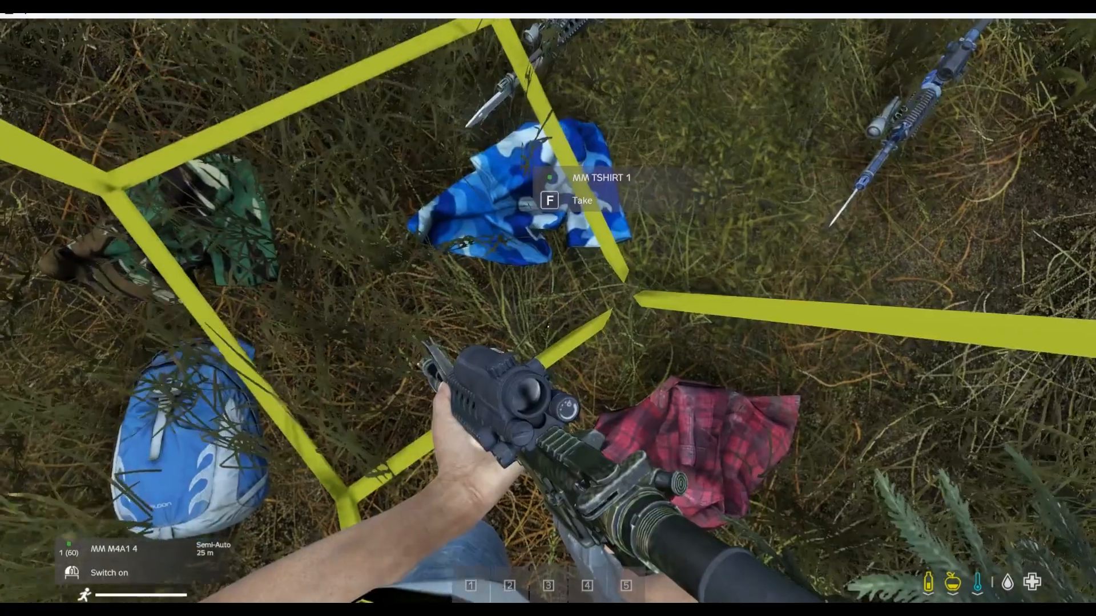
{"action": "key", "text": "g"}
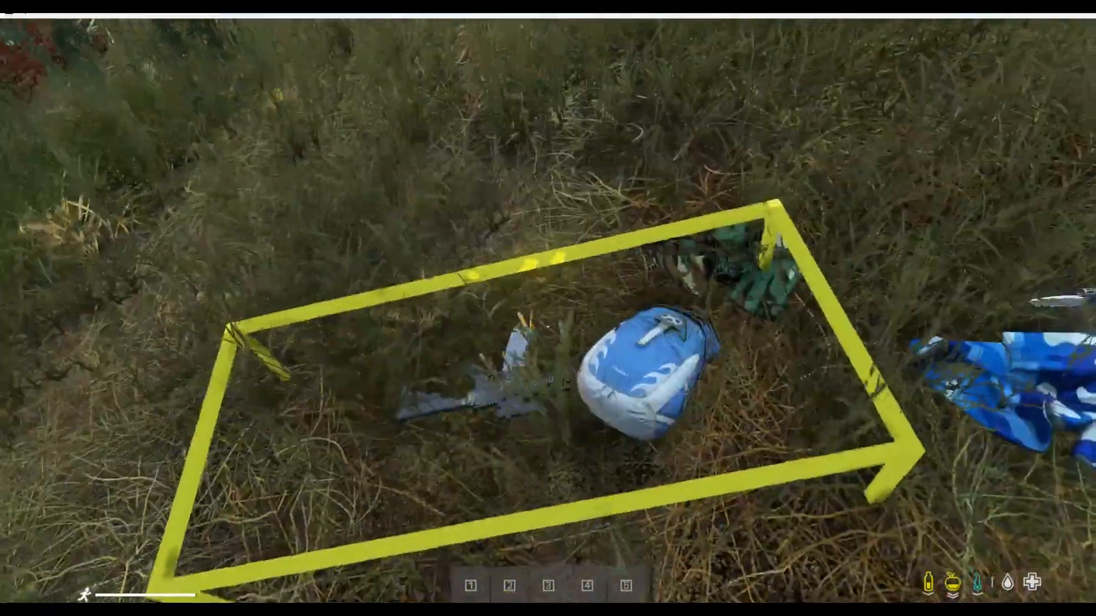
{"action": "key", "text": "w"}
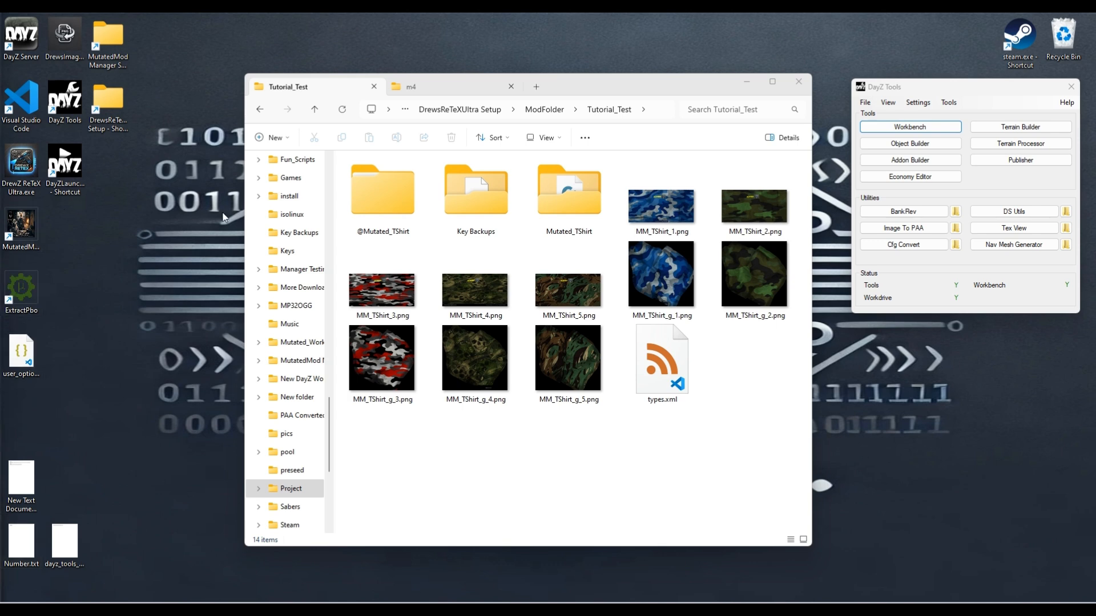
{"action": "double_click", "coordinate": [367, 187]}
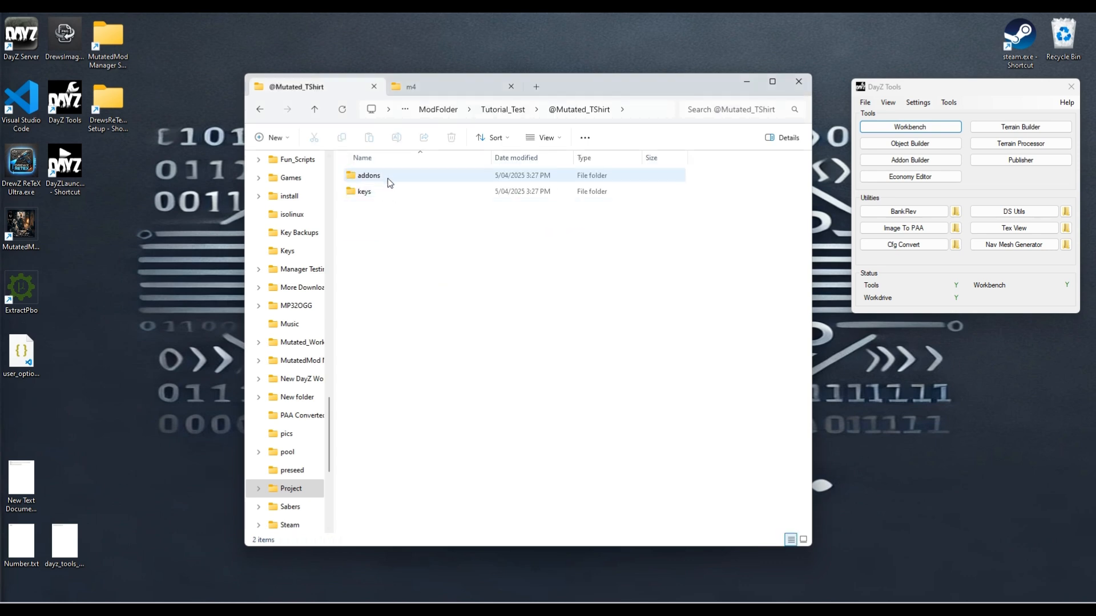
{"action": "left_click", "coordinate": [258, 110]}
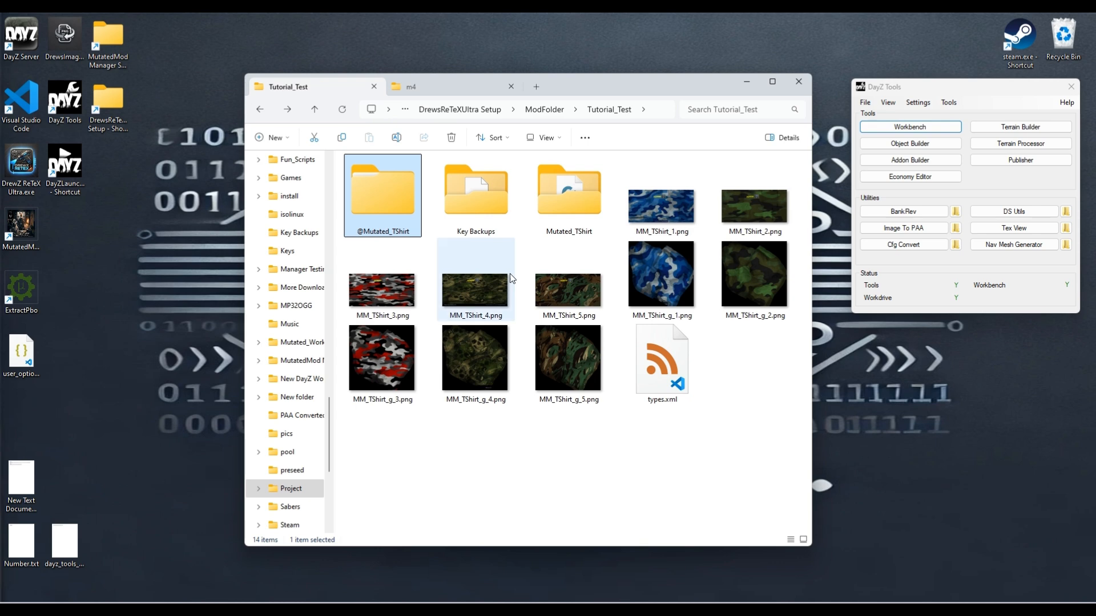
{"action": "left_click", "coordinate": [275, 137]}
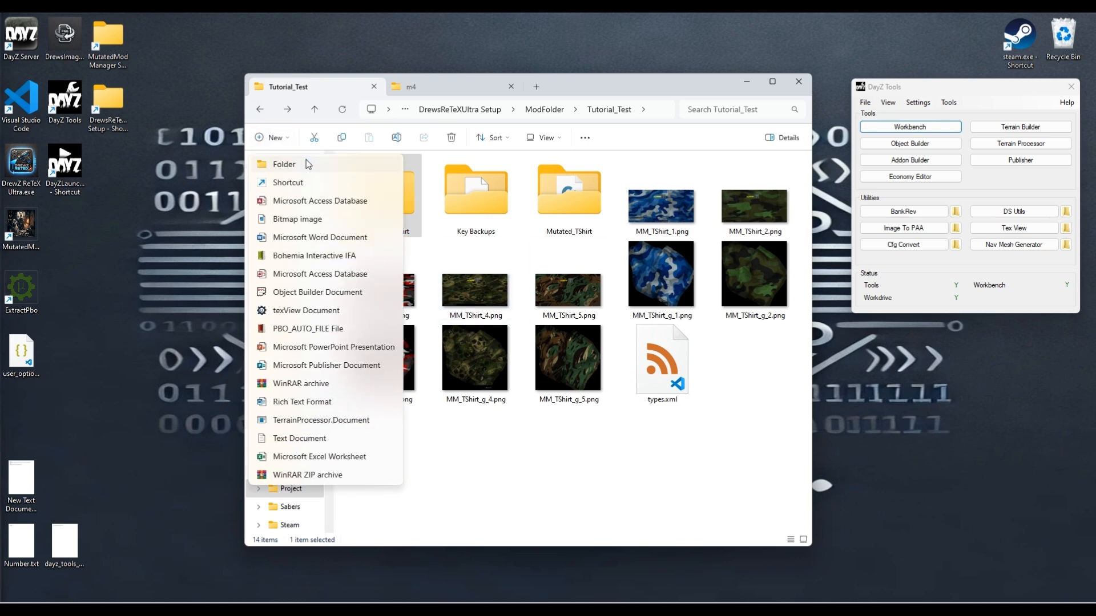
{"action": "left_click", "coordinate": [307, 165]}
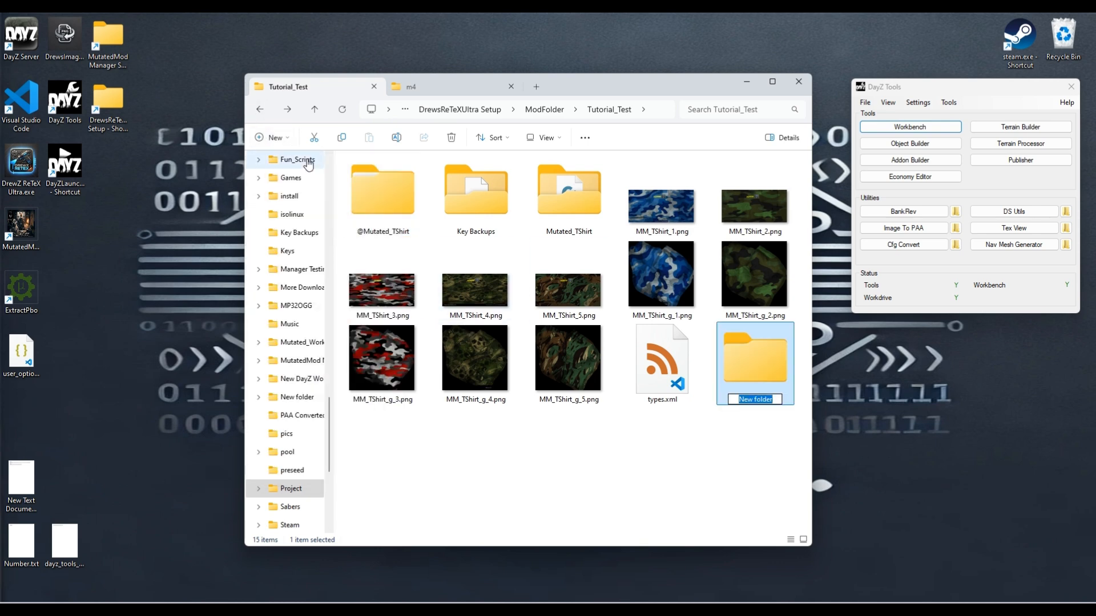
{"action": "key", "text": "BackSpace"}
{"action": "type", "text": "@MutatedMods"}
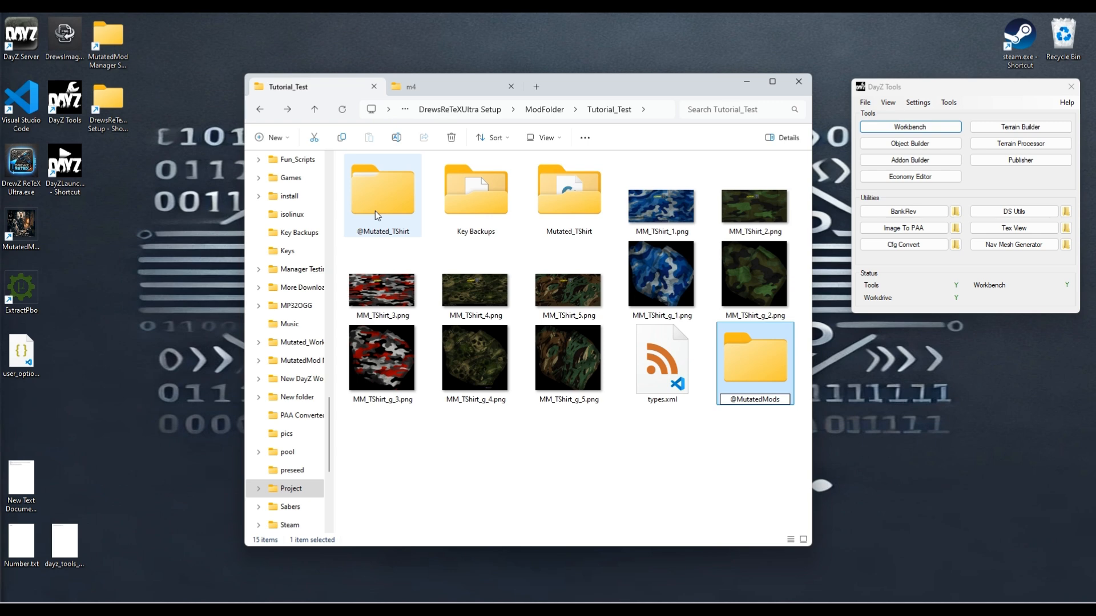
{"action": "key", "text": "Return"}
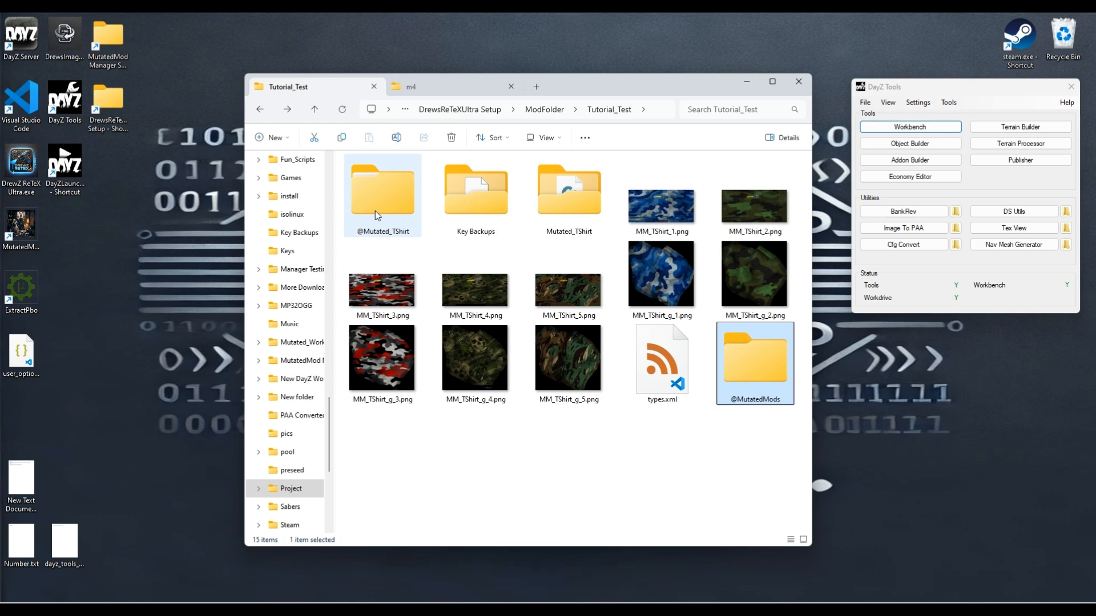
{"action": "double_click", "coordinate": [374, 212]}
{"action": "left_click", "coordinate": [383, 177]}
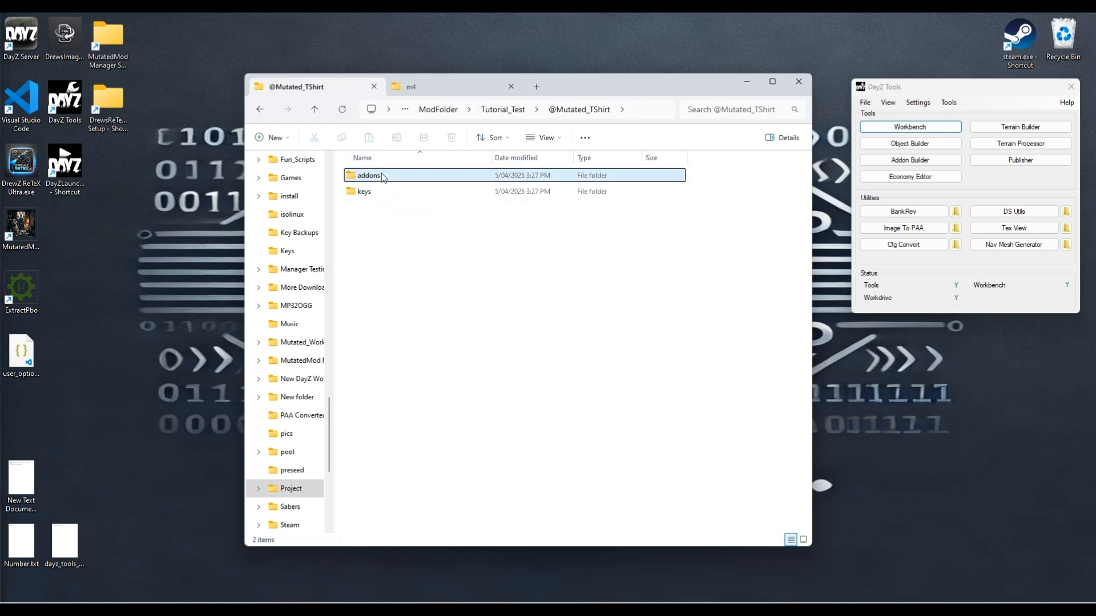
{"action": "double_click", "coordinate": [382, 176]}
{"action": "left_click_drag", "start_coordinate": [367, 262], "coordinate": [448, 175]}
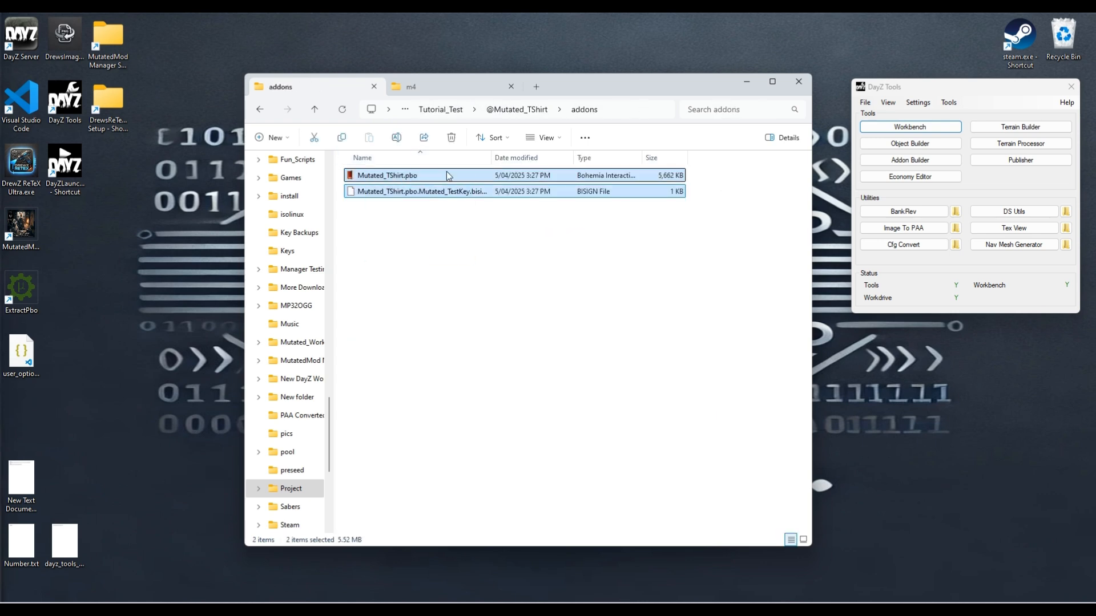
{"action": "key", "text": "ctrl+c"}
{"action": "left_click", "coordinate": [260, 110]}
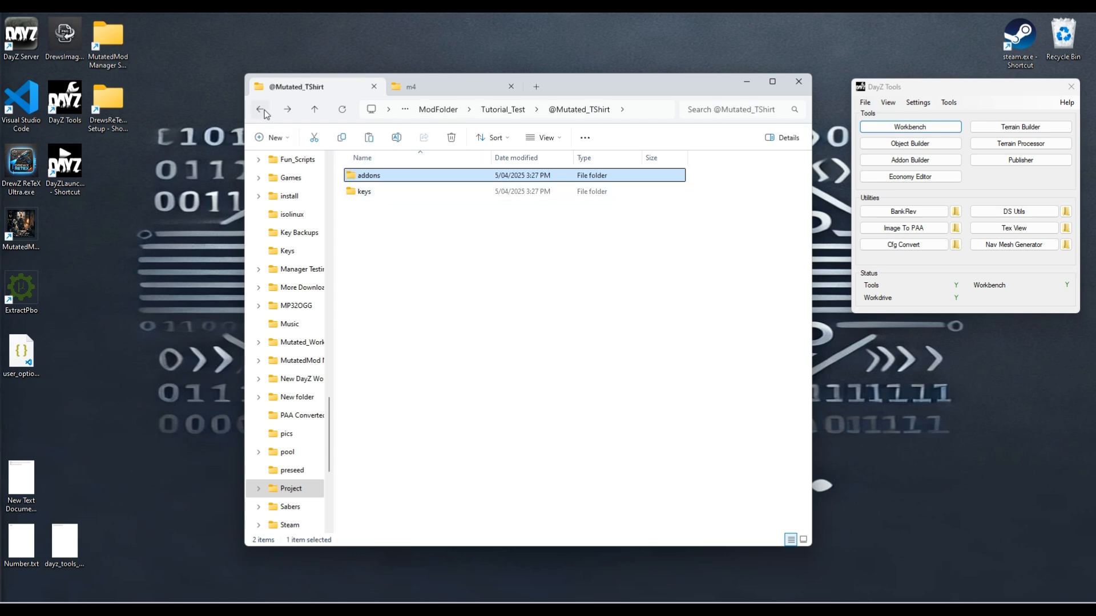
{"action": "left_click", "coordinate": [263, 111]}
{"action": "left_click", "coordinate": [479, 212]}
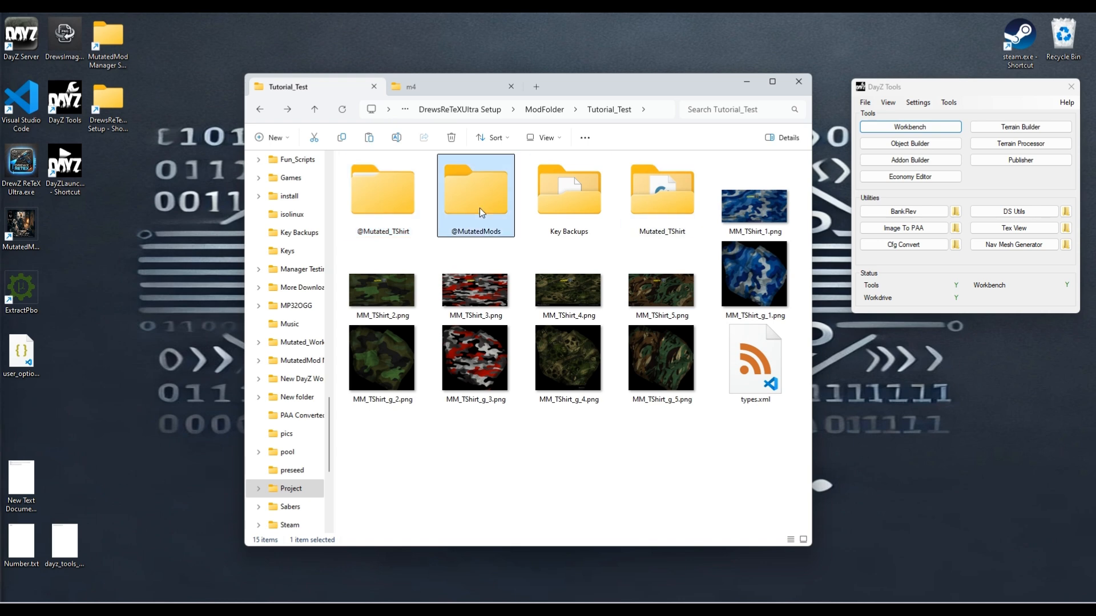
{"action": "double_click", "coordinate": [480, 208]}
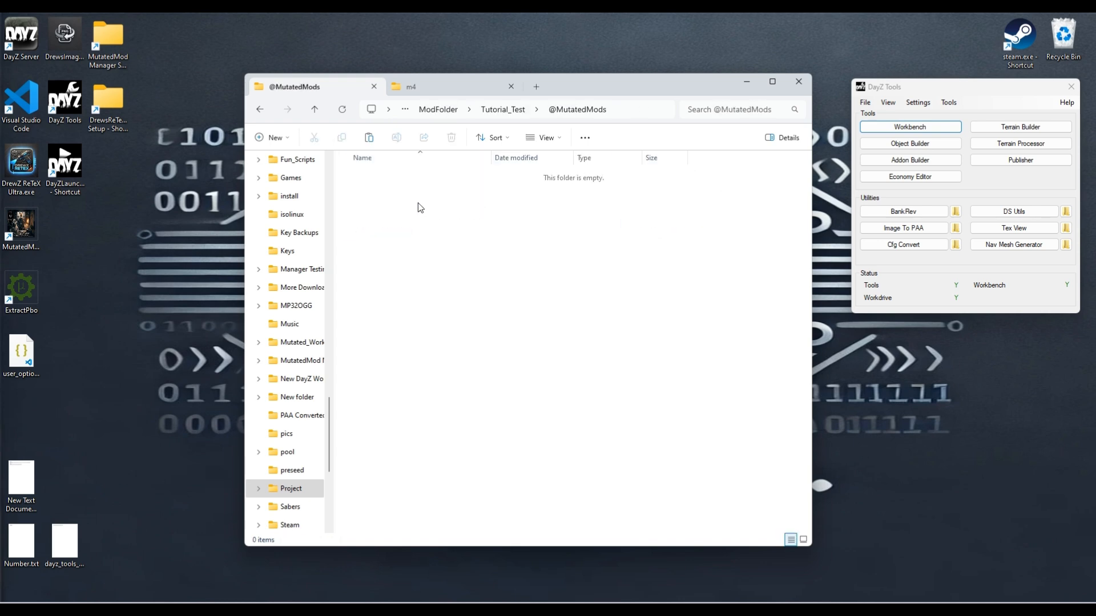
{"action": "key", "text": "ctrl+shift+n"}
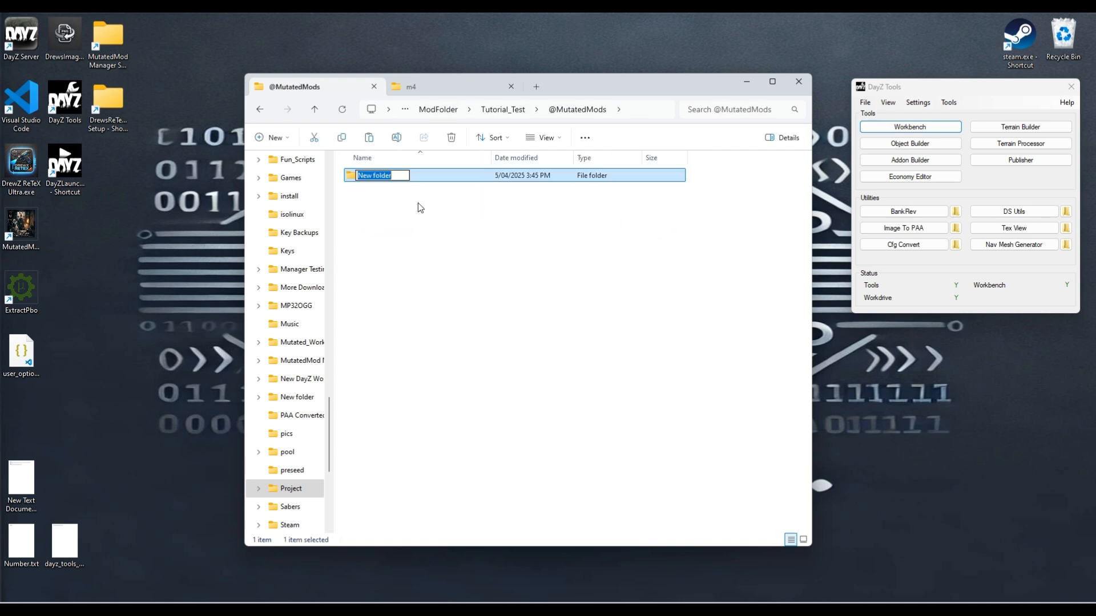
{"action": "type", "text": "addons"}
{"action": "key", "text": "Return"}
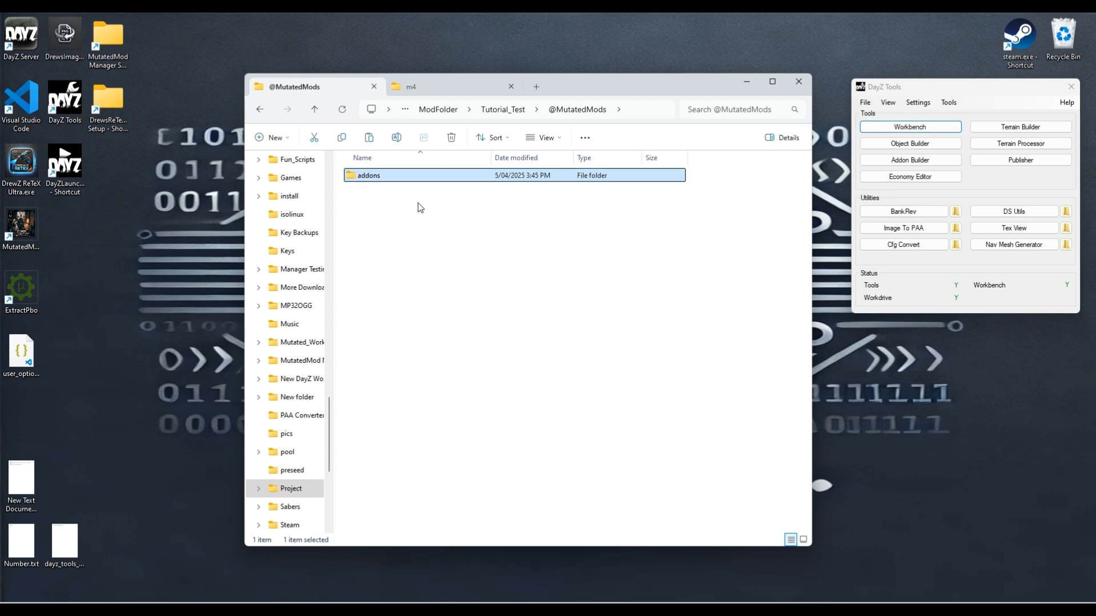
{"action": "key", "text": "ctrl+shift+n"}
{"action": "type", "text": "keys"}
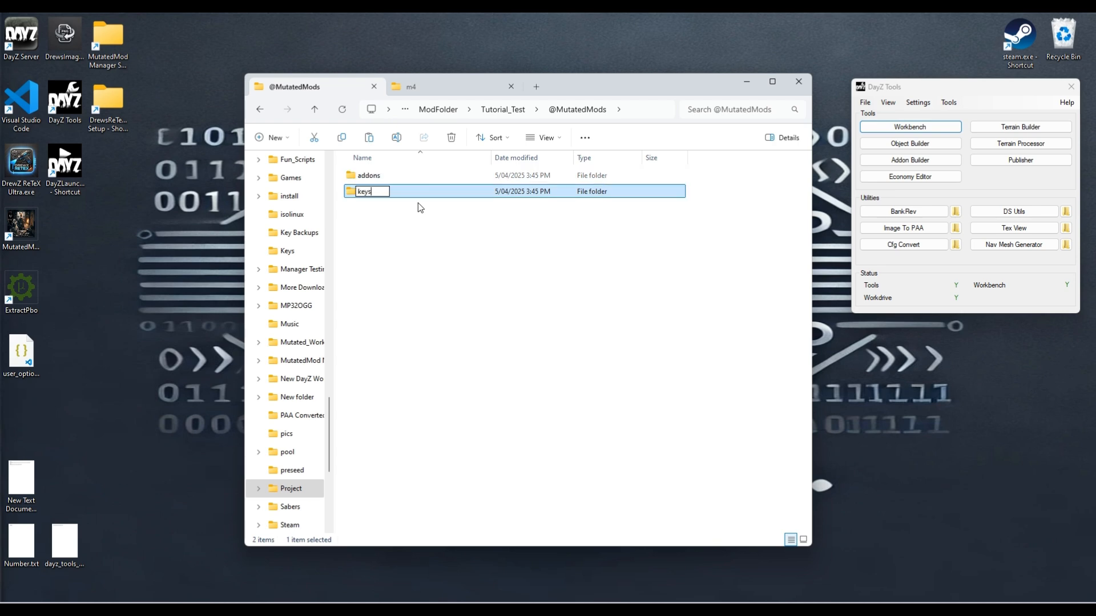
{"action": "key", "text": "Return"}
{"action": "double_click", "coordinate": [370, 177]}
{"action": "key", "text": "ctrl+v"}
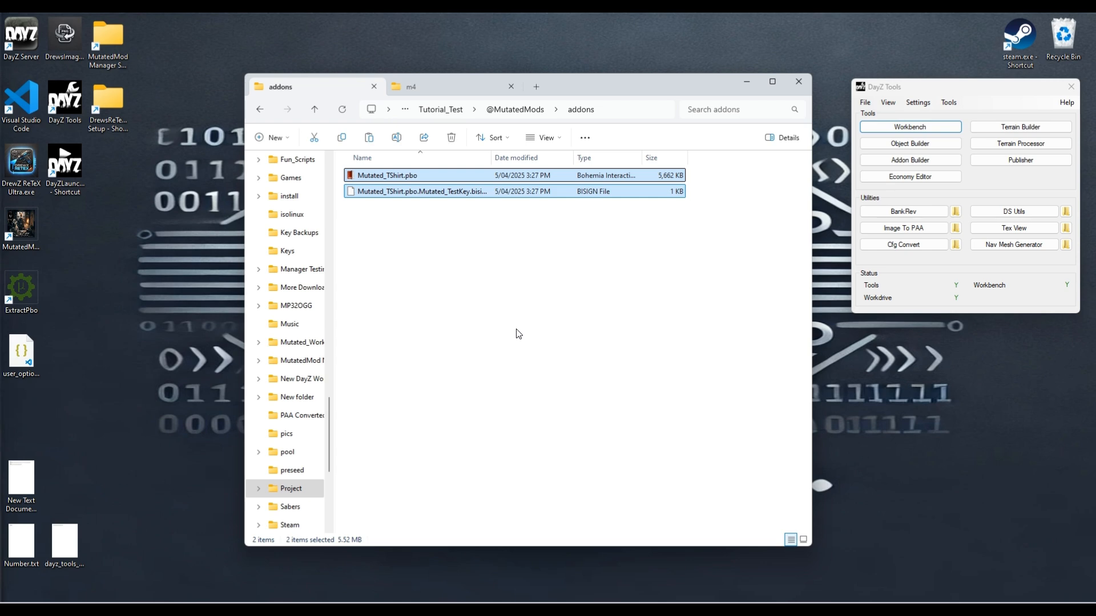
{"action": "left_click", "coordinate": [534, 114]}
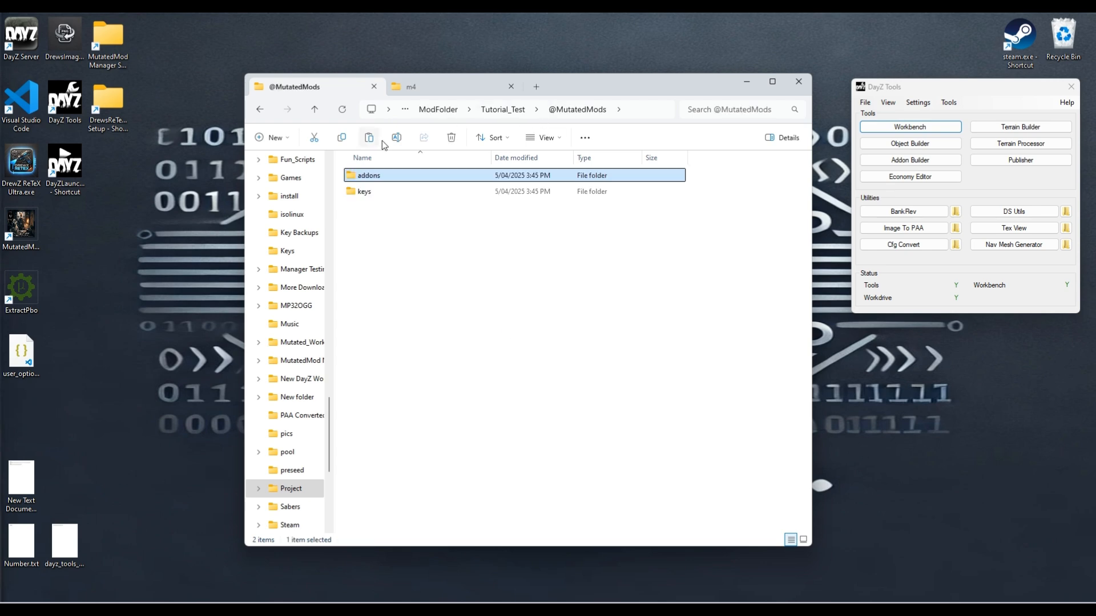
{"action": "left_click", "coordinate": [495, 111]}
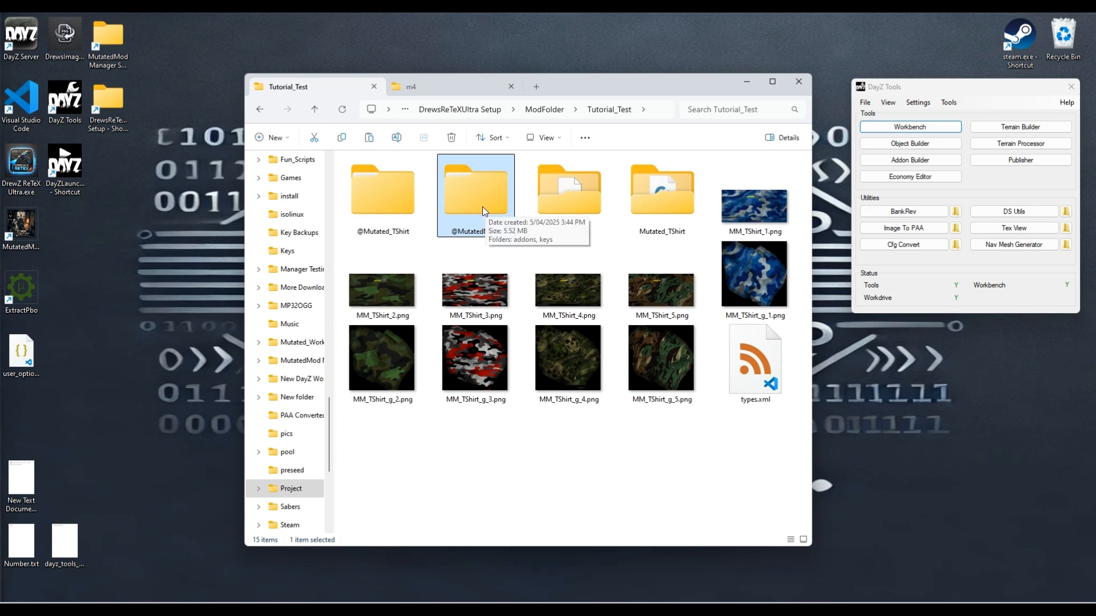
{"action": "left_click", "coordinate": [550, 111]}
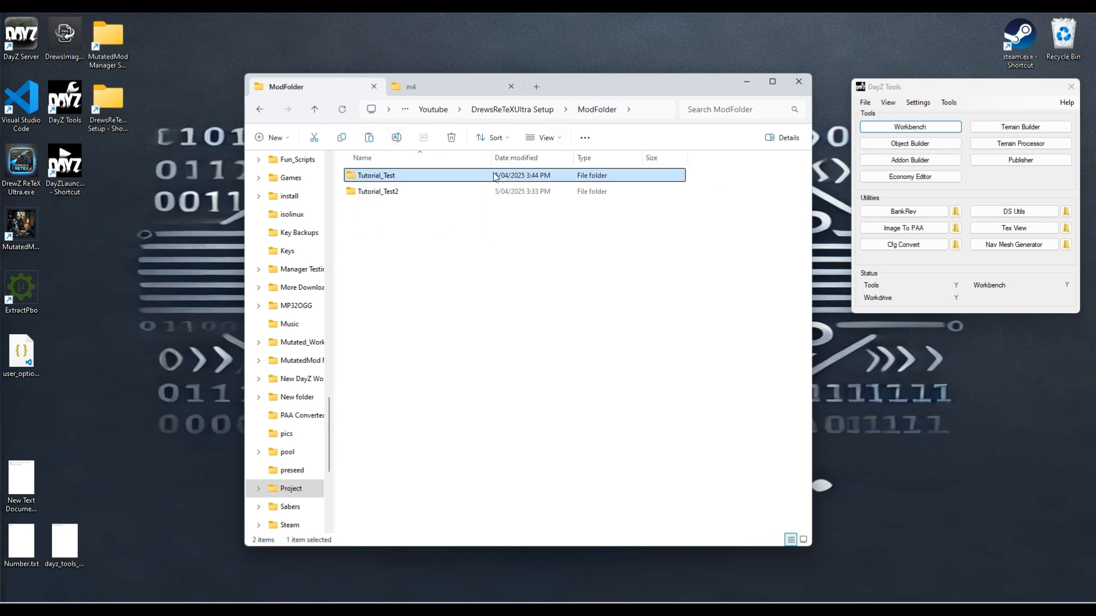
{"action": "double_click", "coordinate": [433, 190]}
{"action": "double_click", "coordinate": [385, 185]}
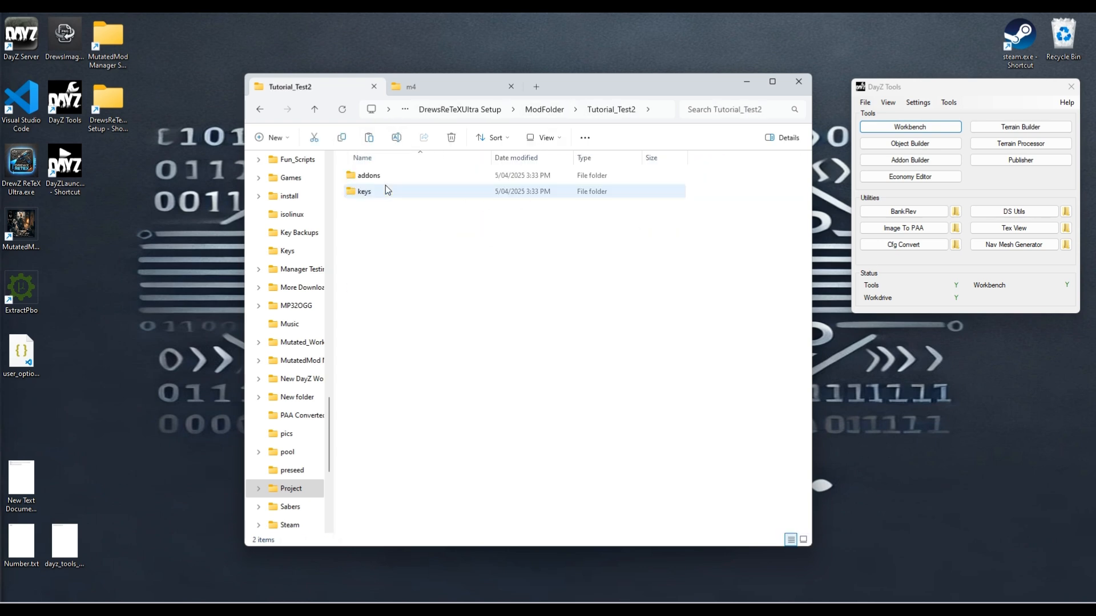
{"action": "left_click", "coordinate": [387, 180]}
{"action": "double_click", "coordinate": [388, 179]}
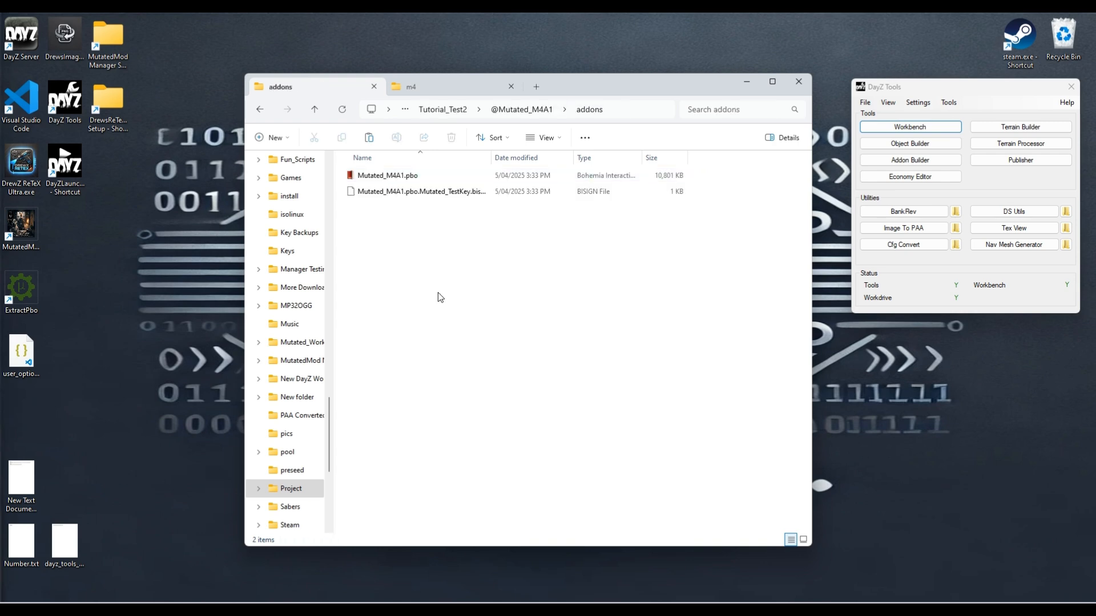
{"action": "left_click_drag", "start_coordinate": [371, 251], "coordinate": [512, 173]}
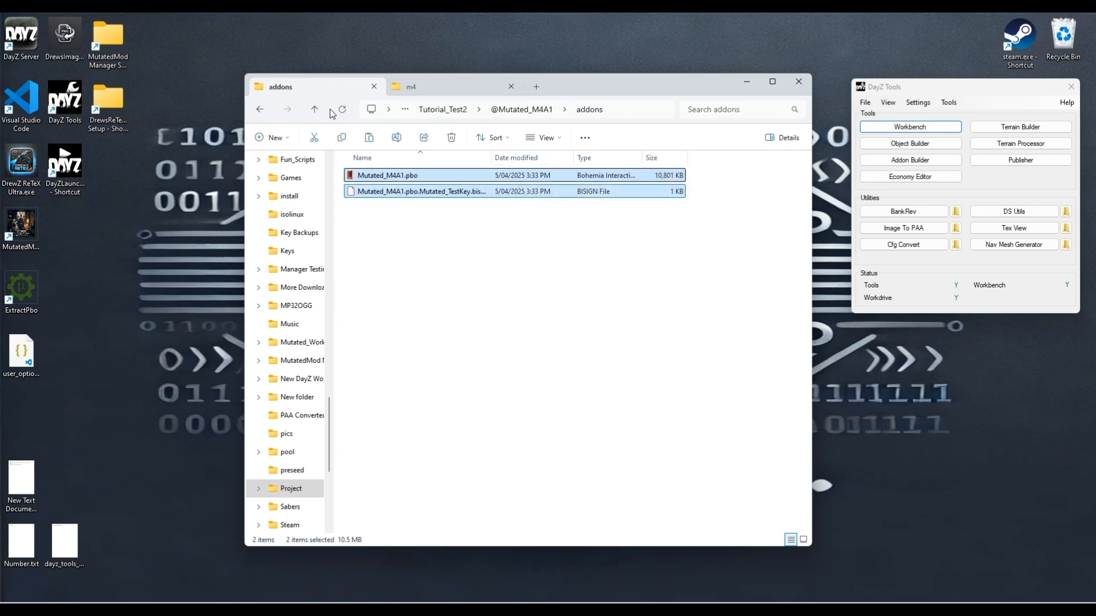
{"action": "left_click", "coordinate": [452, 111]}
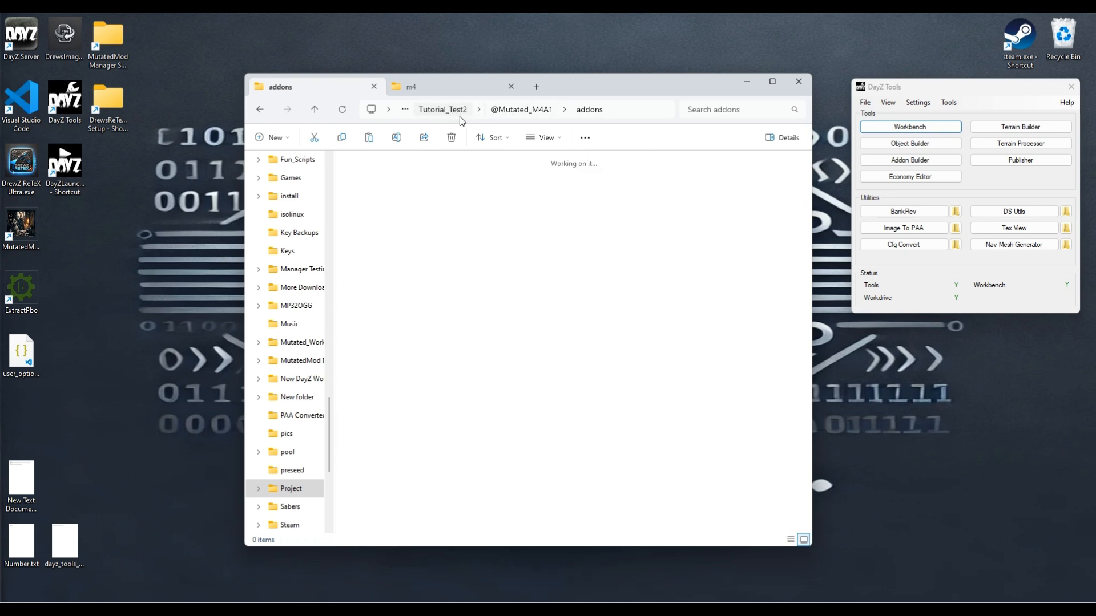
{"action": "left_click", "coordinate": [551, 111]}
{"action": "double_click", "coordinate": [388, 177]}
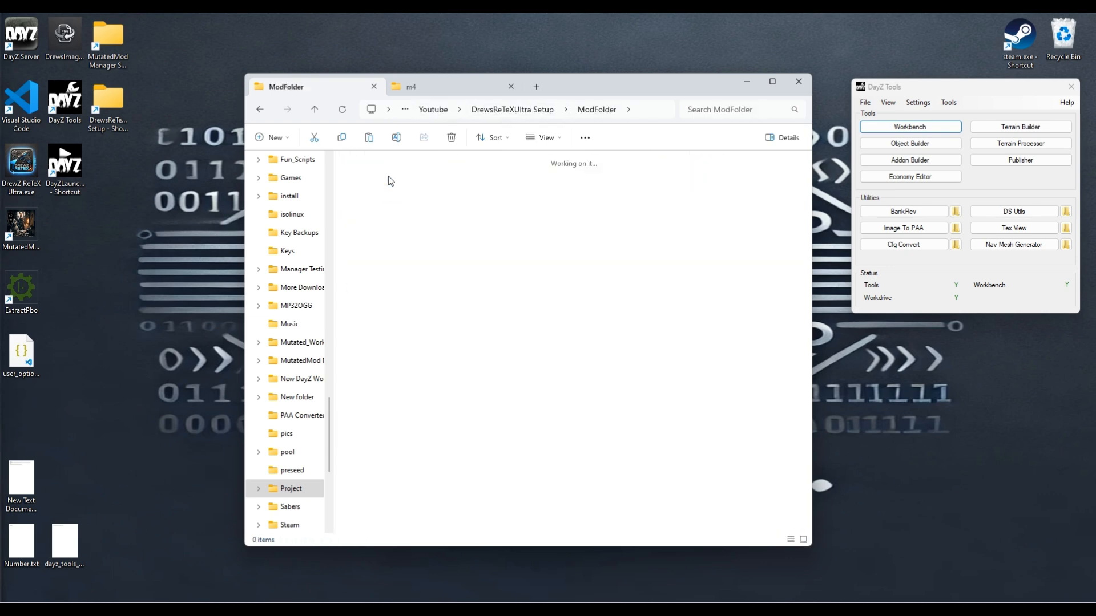
{"action": "double_click", "coordinate": [467, 192]}
{"action": "double_click", "coordinate": [402, 177]}
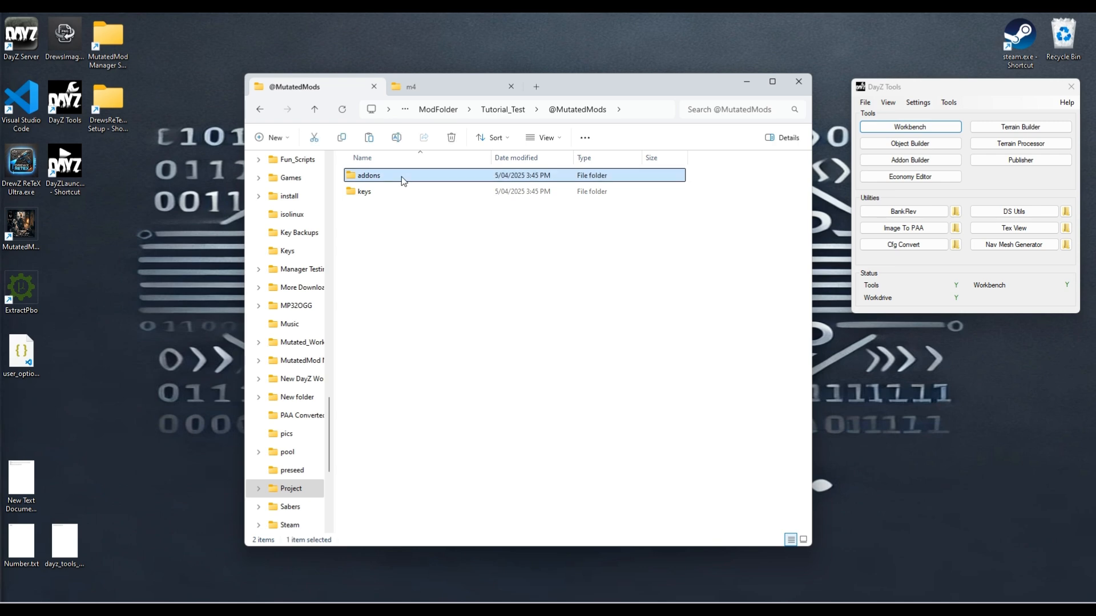
{"action": "key", "text": "ctrl+v"}
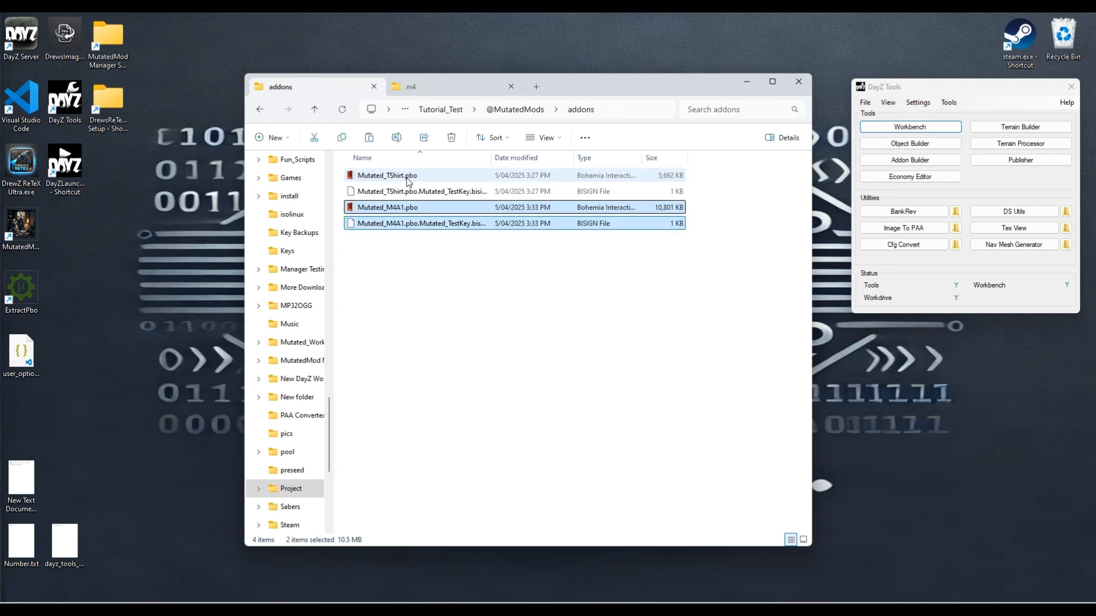